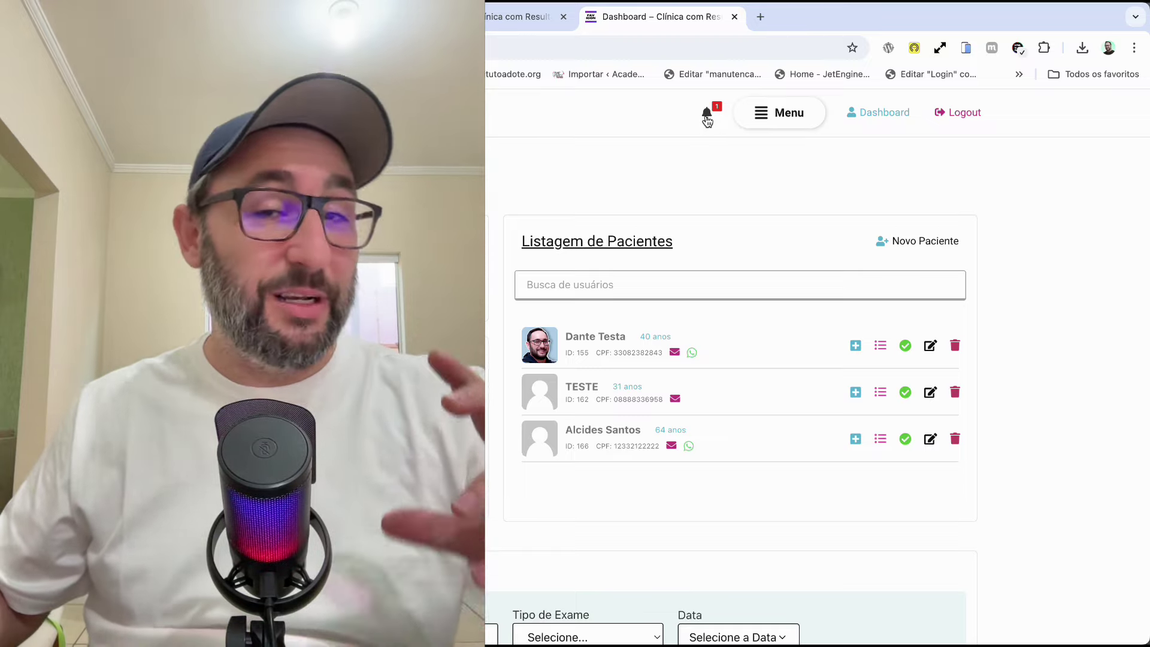
Open the site's notifications, read the "Novidades no site!" message, mark it as read and delete it.
click(707, 120)
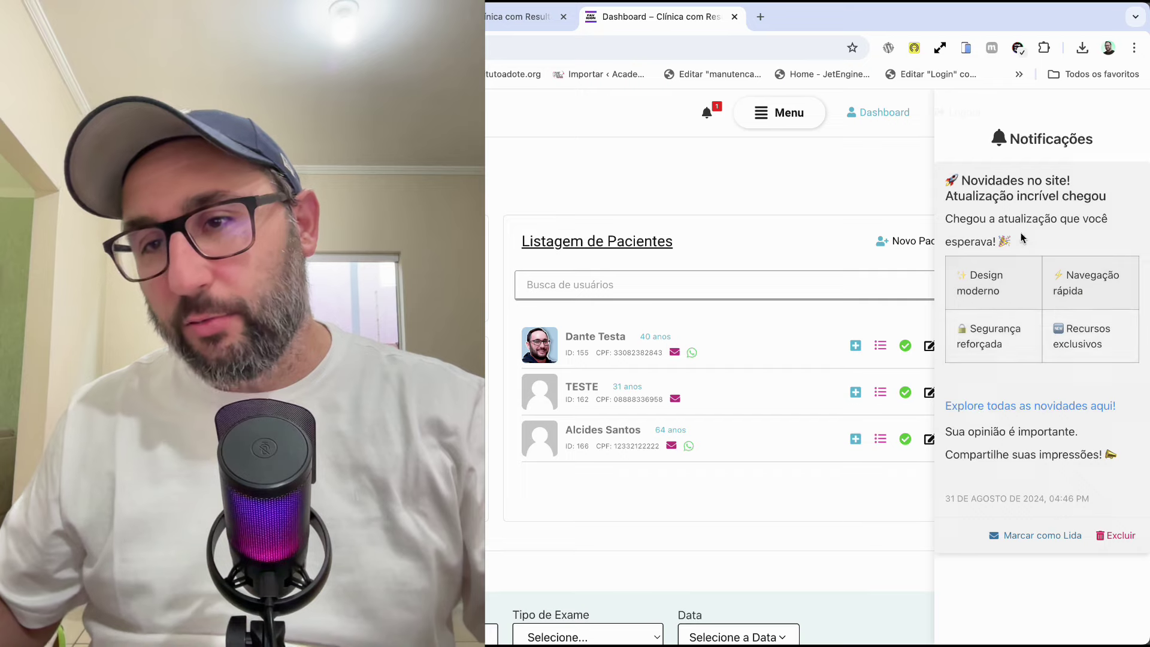
drag(967, 175, 1115, 457)
click(1019, 512)
drag(948, 498, 942, 232)
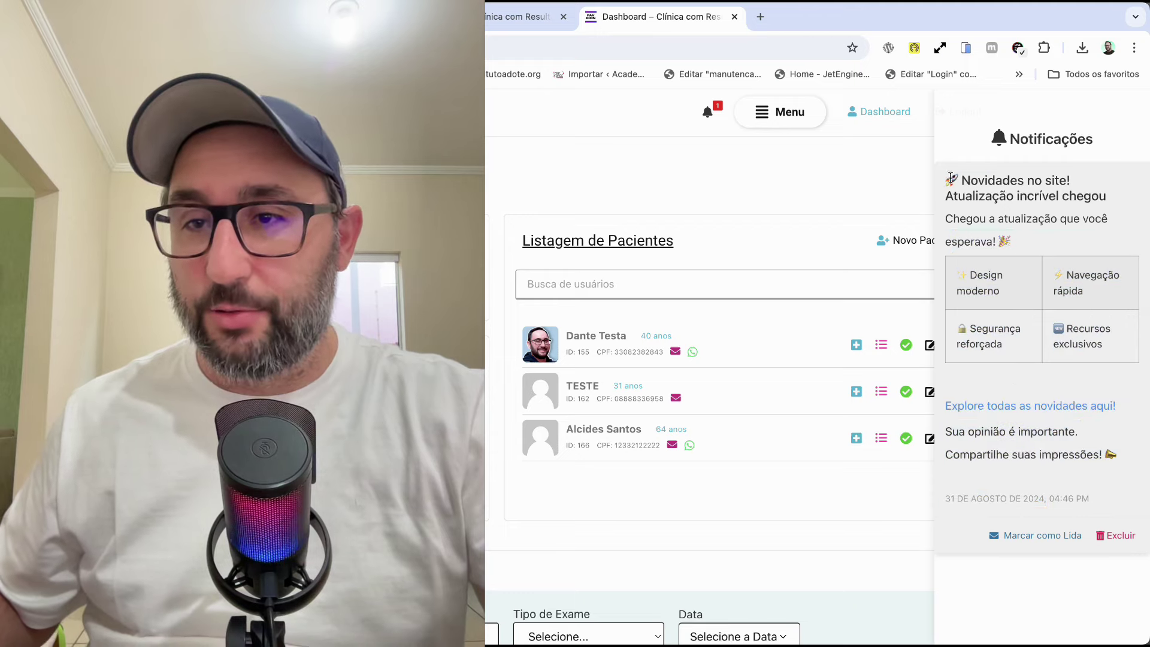
drag(946, 177, 1077, 219)
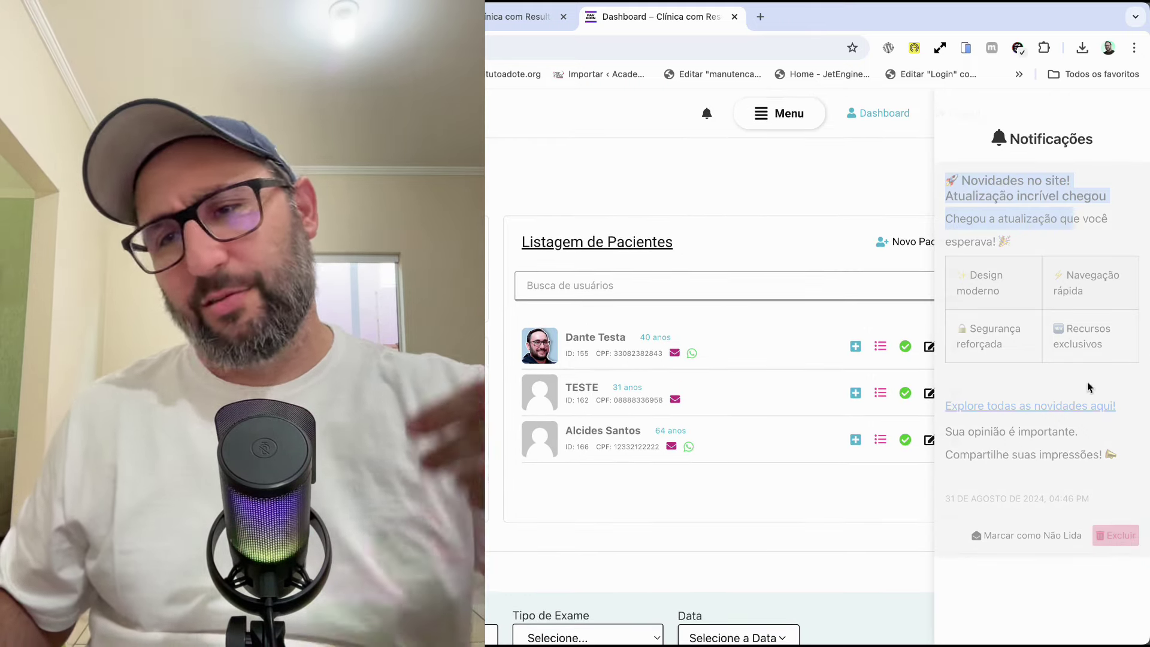
click(1102, 537)
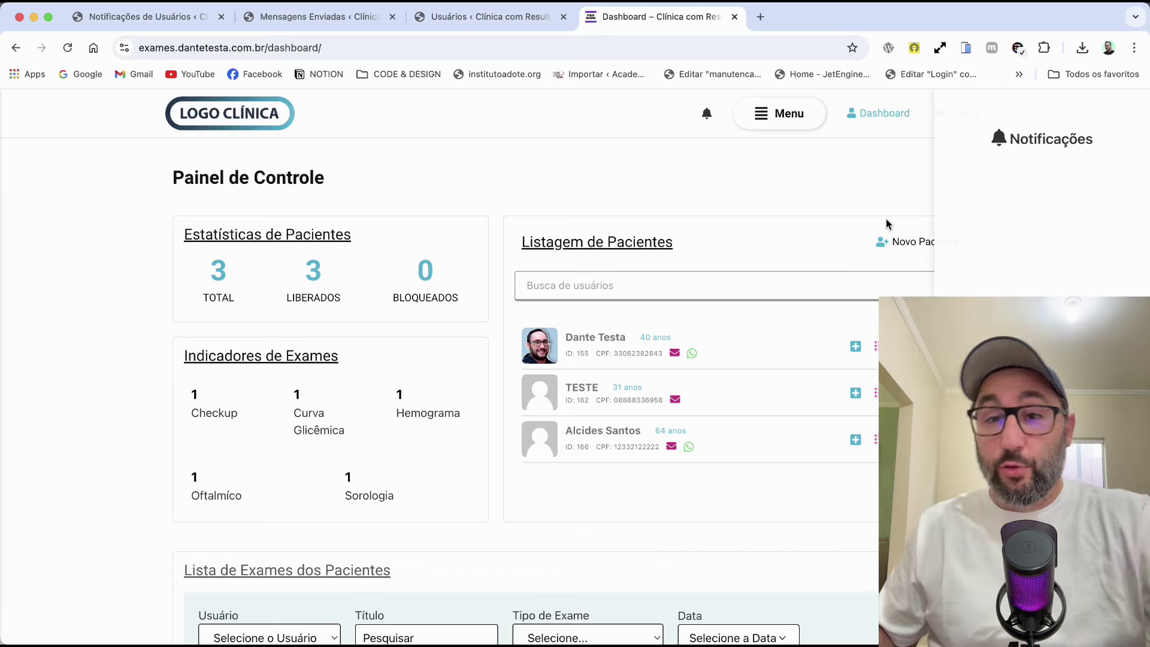
Switch to the Enviar Notificação admin page and examine the Assunto and Mensagem fields of the form.
key(super+1)
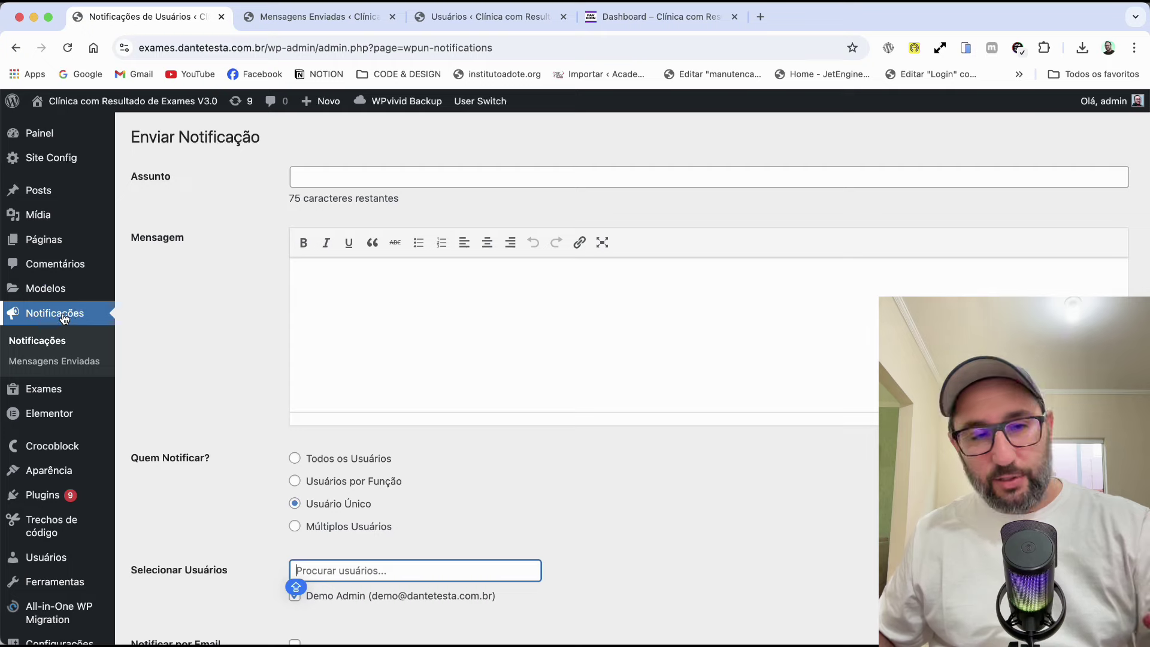
click(331, 174)
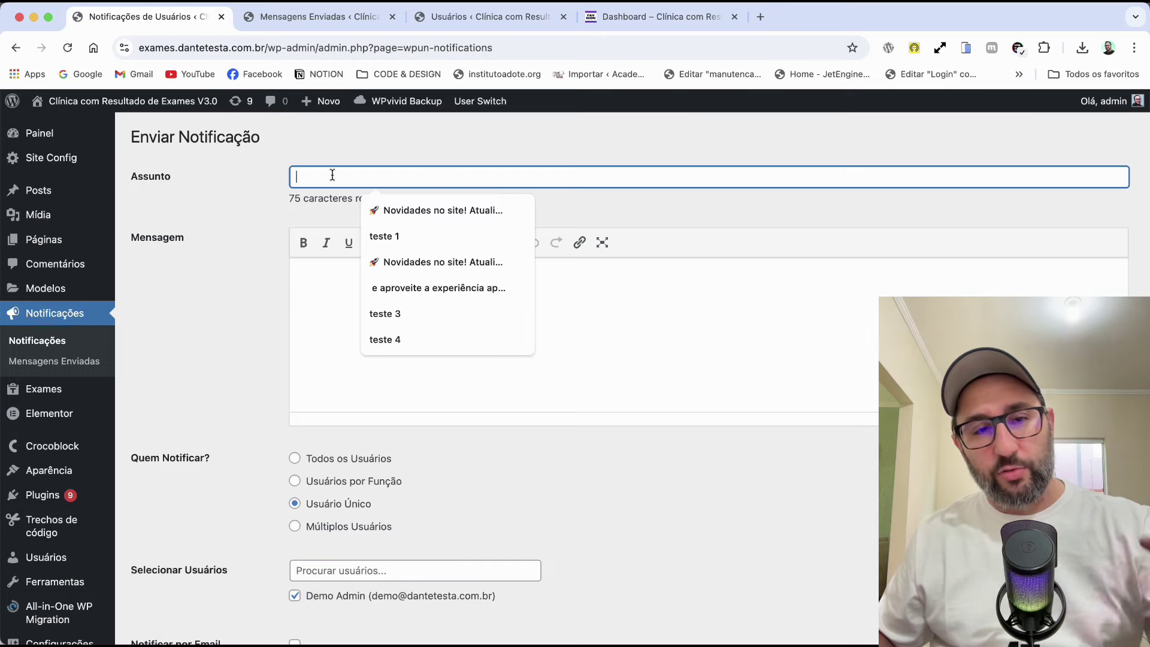
click(330, 316)
scroll(228, 339, down, 3)
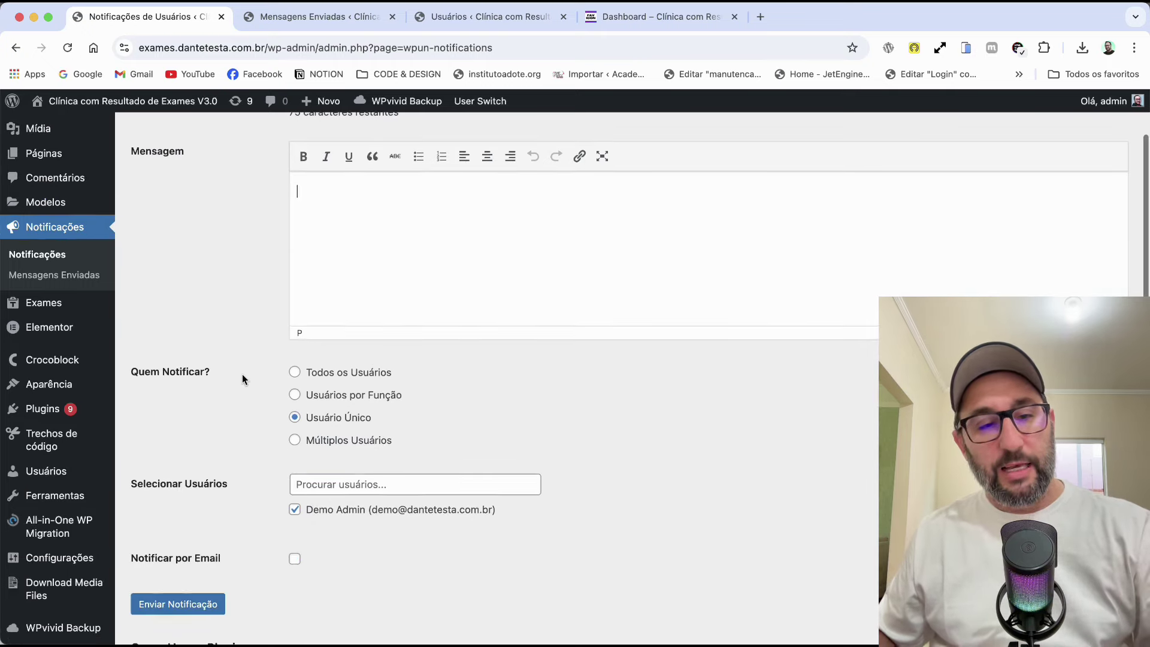
Try the Todos os Usuários and Usuários por Função options under Quem Notificar and view the selectable roles.
drag(130, 372, 207, 373)
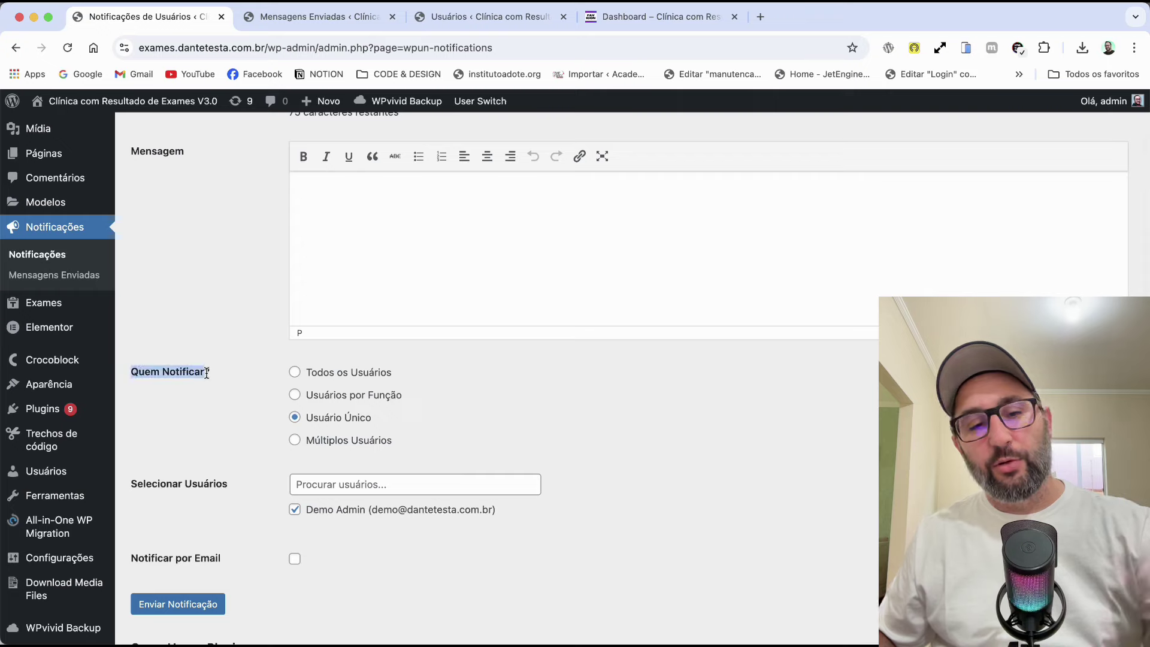
click(245, 382)
click(295, 372)
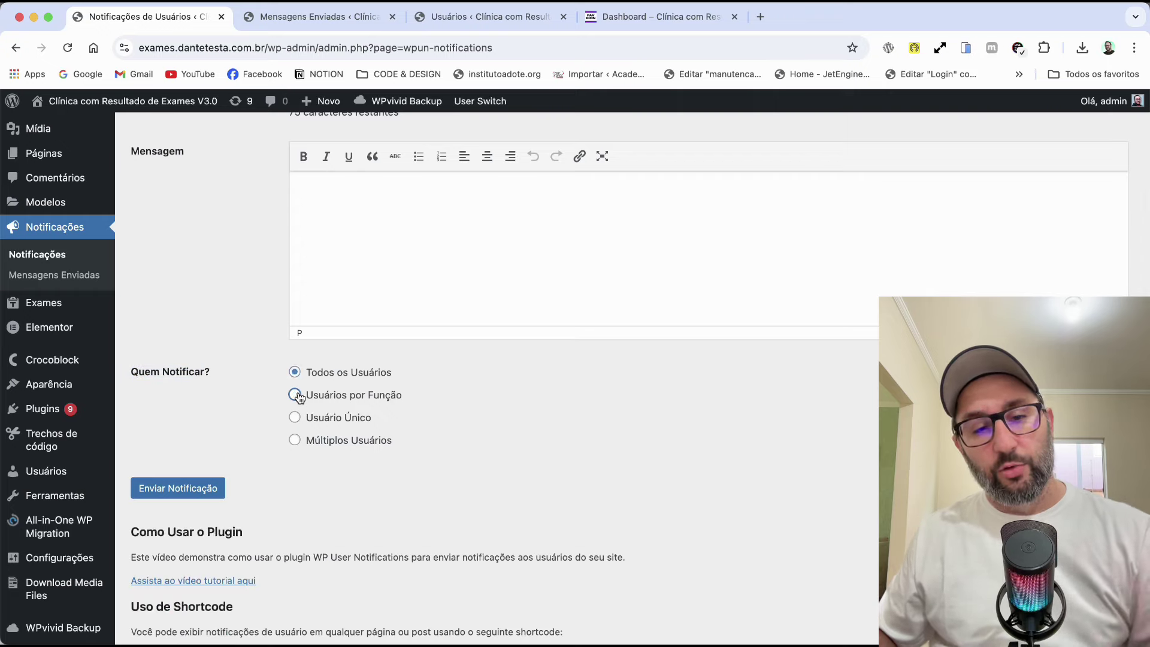
click(295, 395)
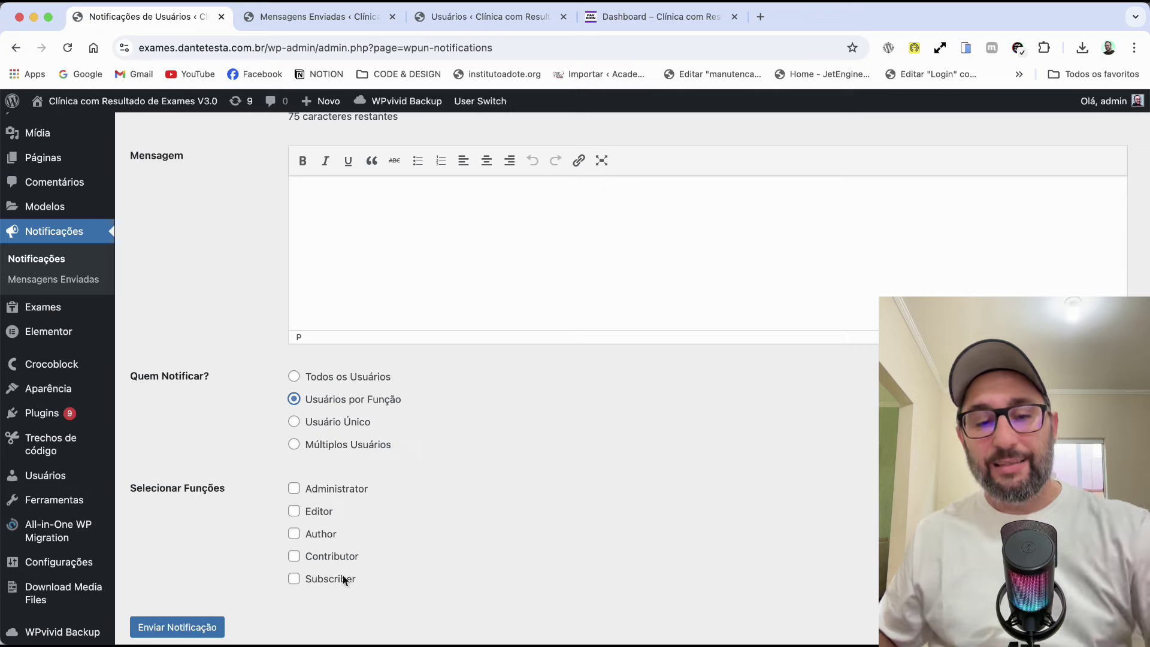
scroll(331, 537, down, 3)
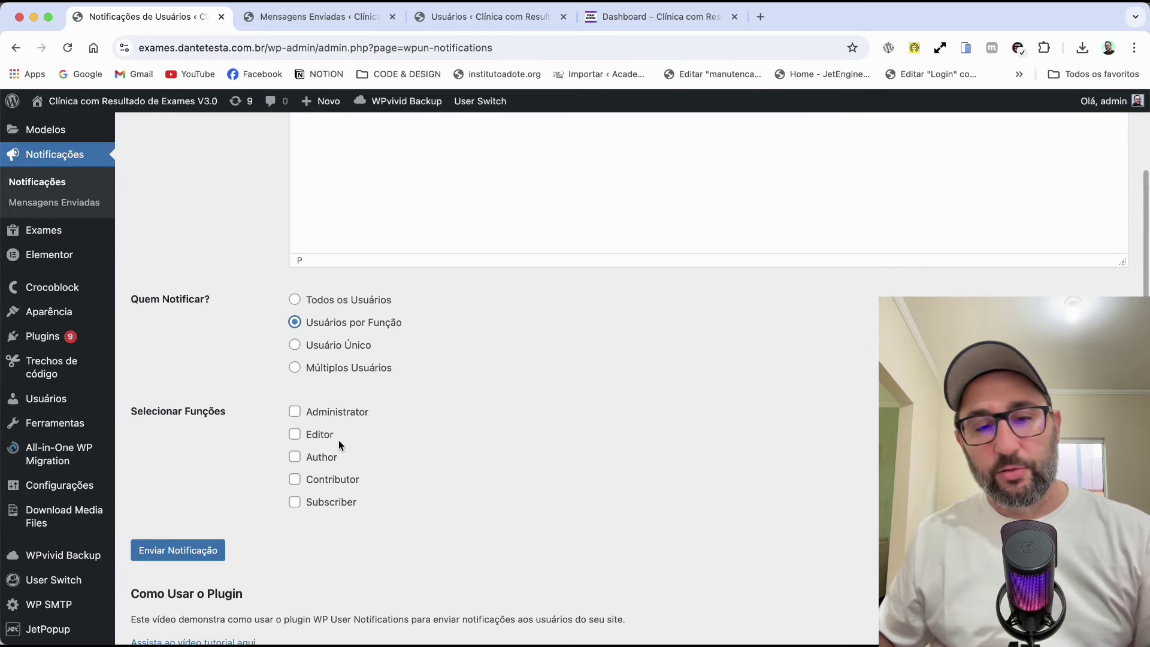
Set the recipient type to Usuário Único, select a user found by first name, and replace that choice with the admin user.
click(308, 346)
click(326, 412)
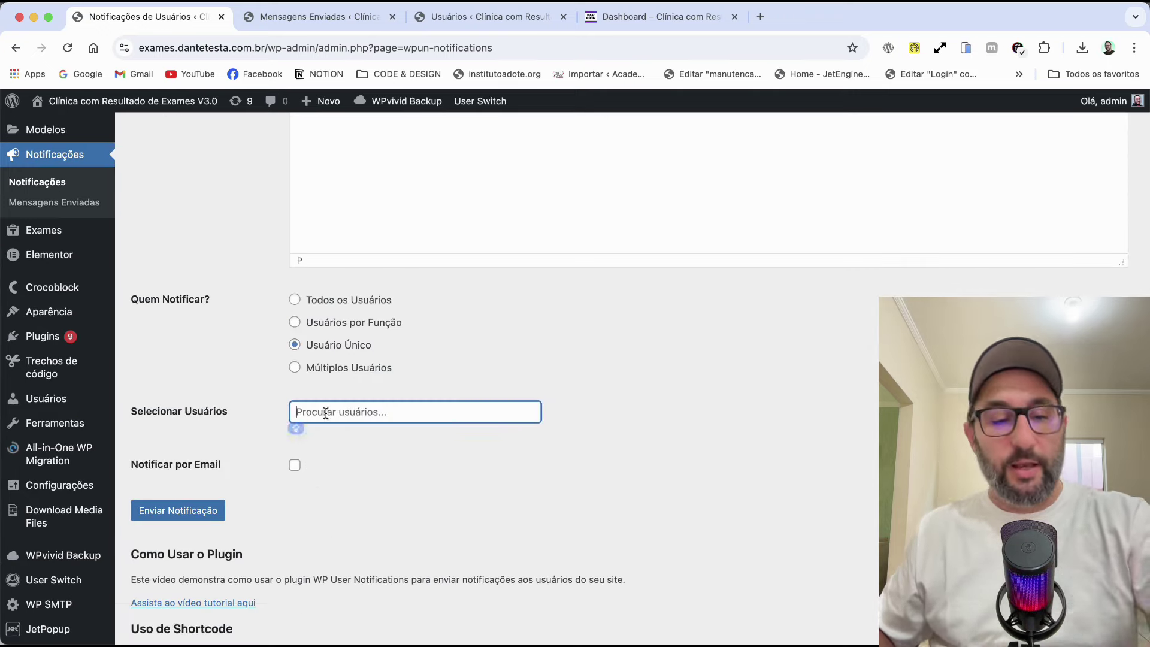
text(DANTE)
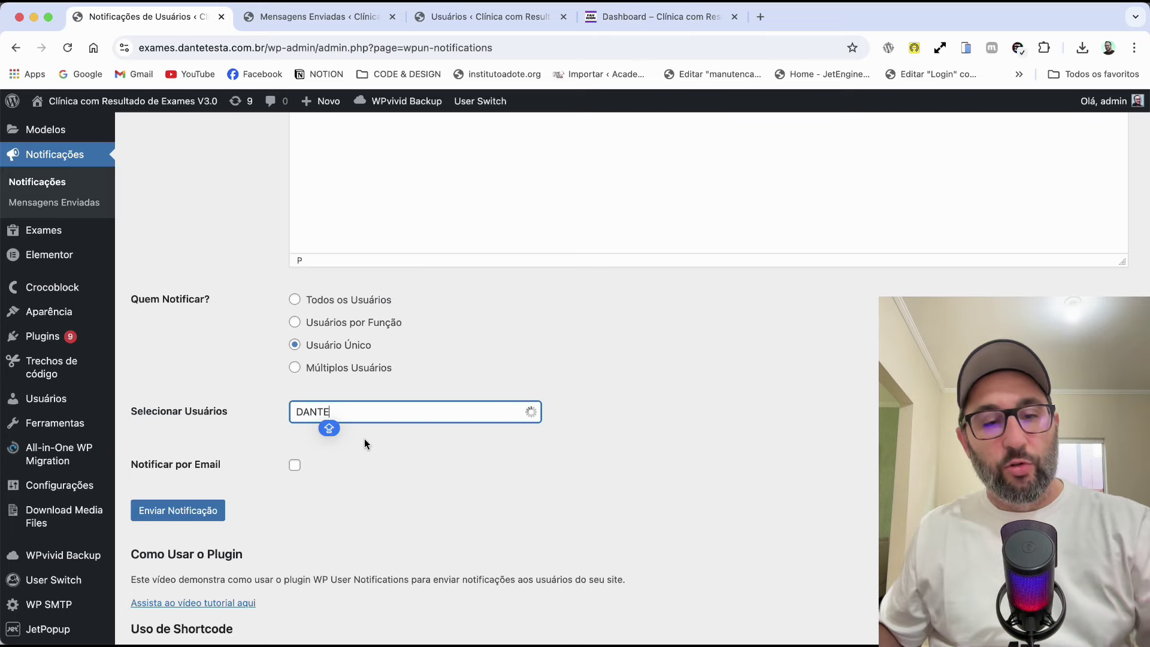
click(411, 437)
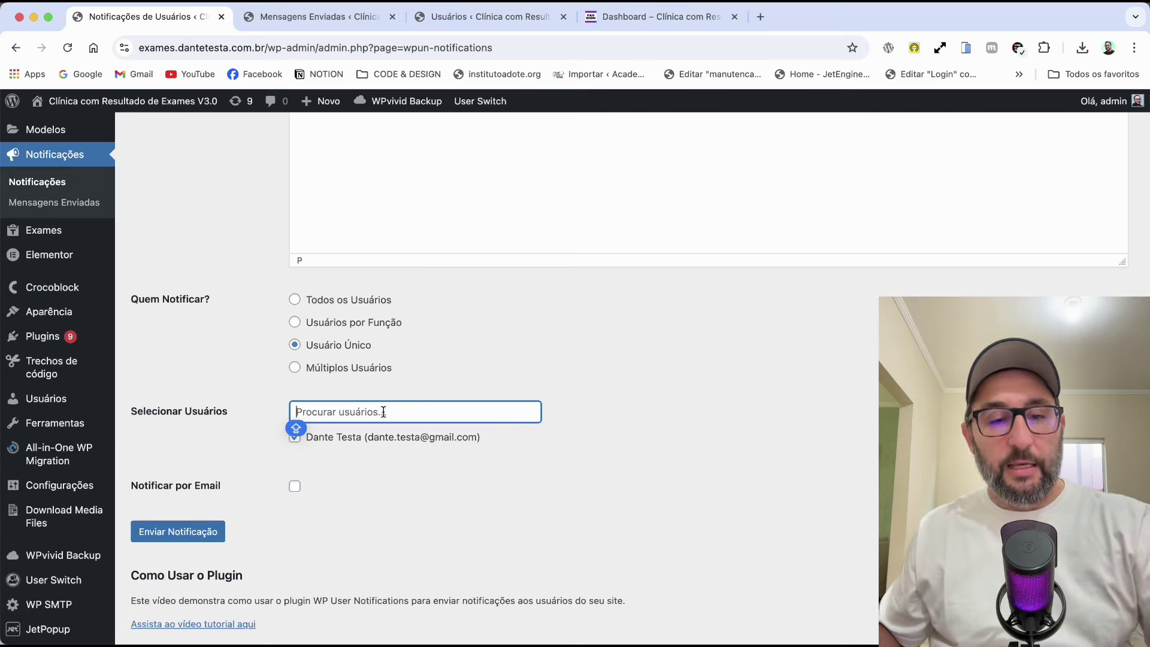
key(Caps_Lock)
text(adm)
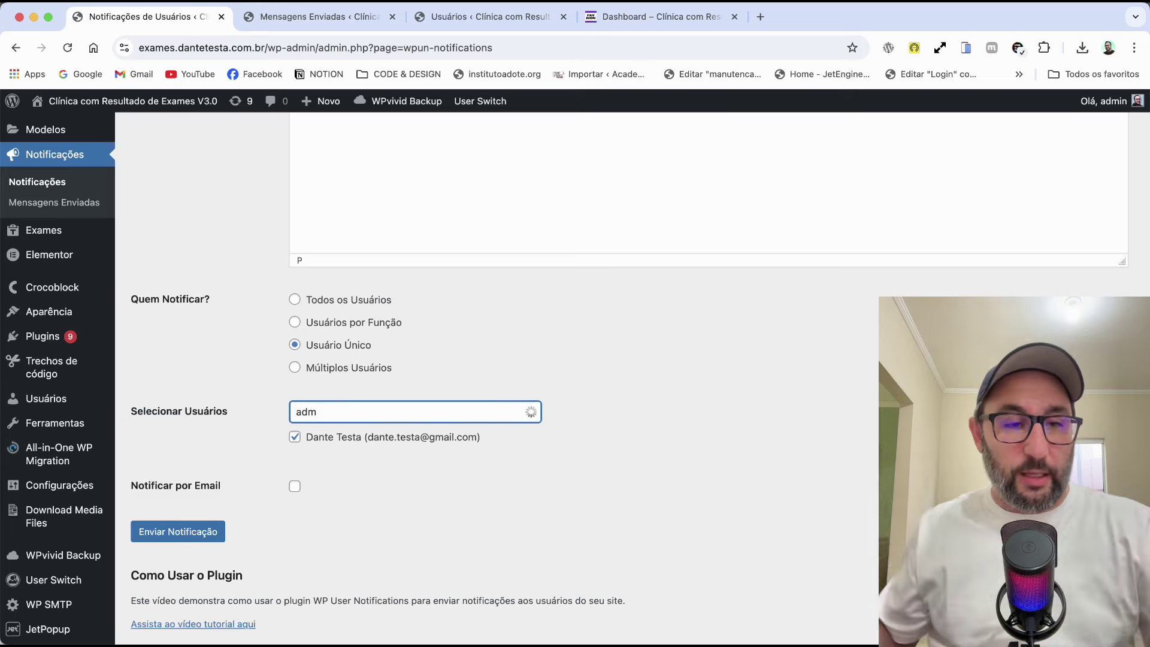
click(379, 440)
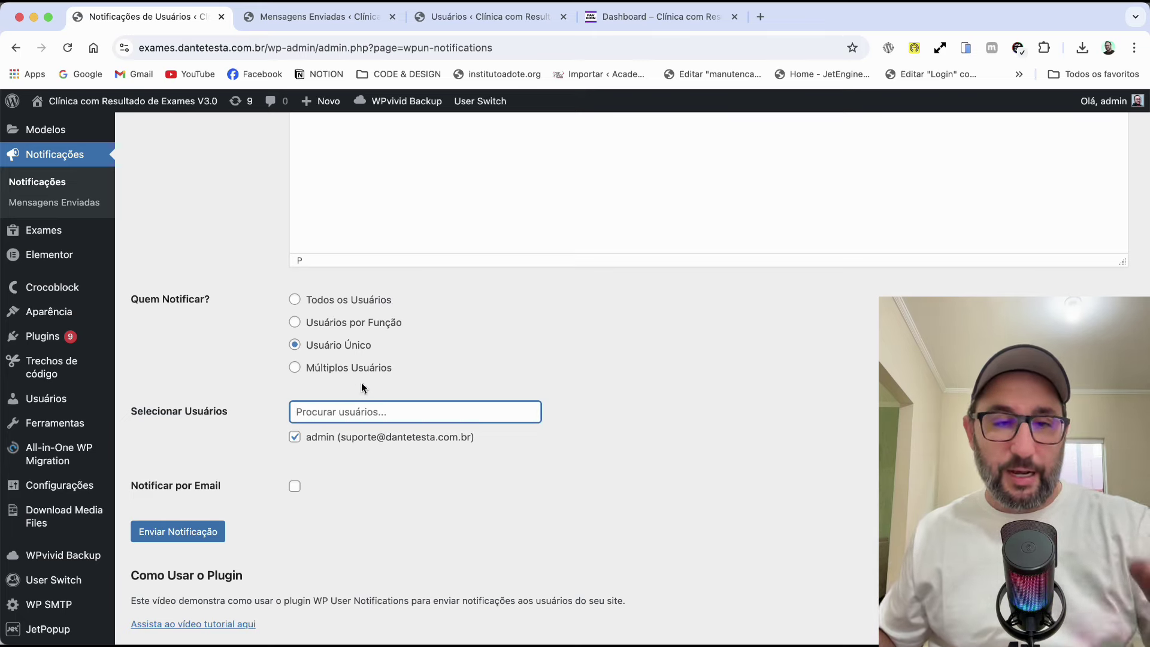
Set the recipient type to Múltiplos Usuários and add two recipients: a user found by first name and the admin user.
click(353, 368)
click(348, 412)
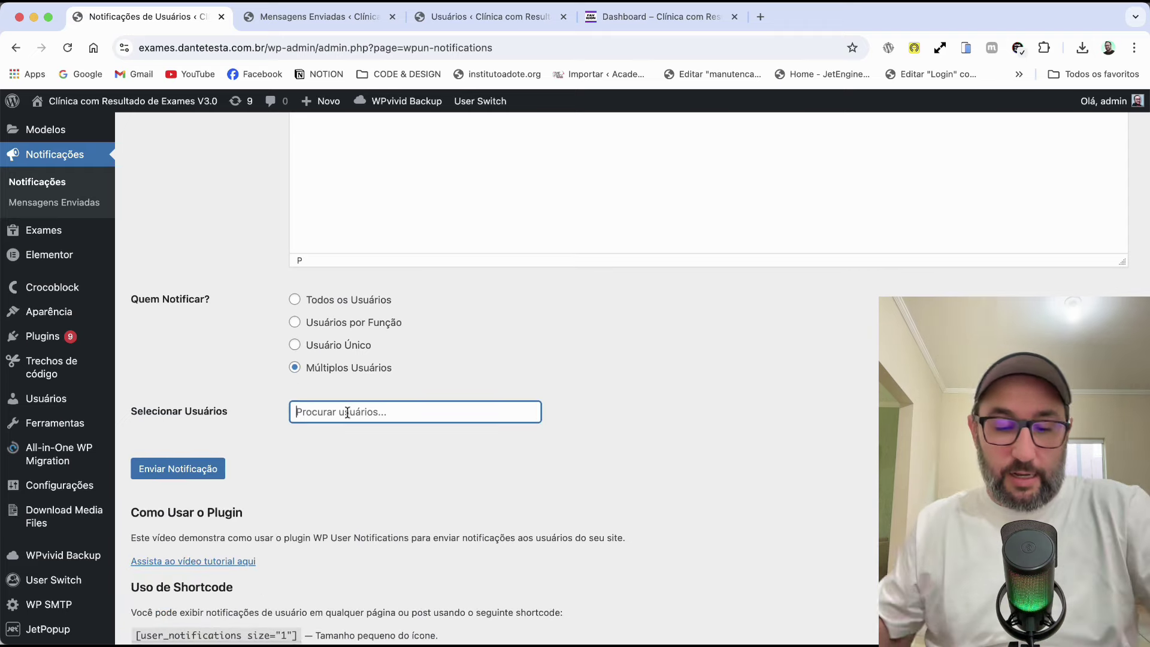
text(dante)
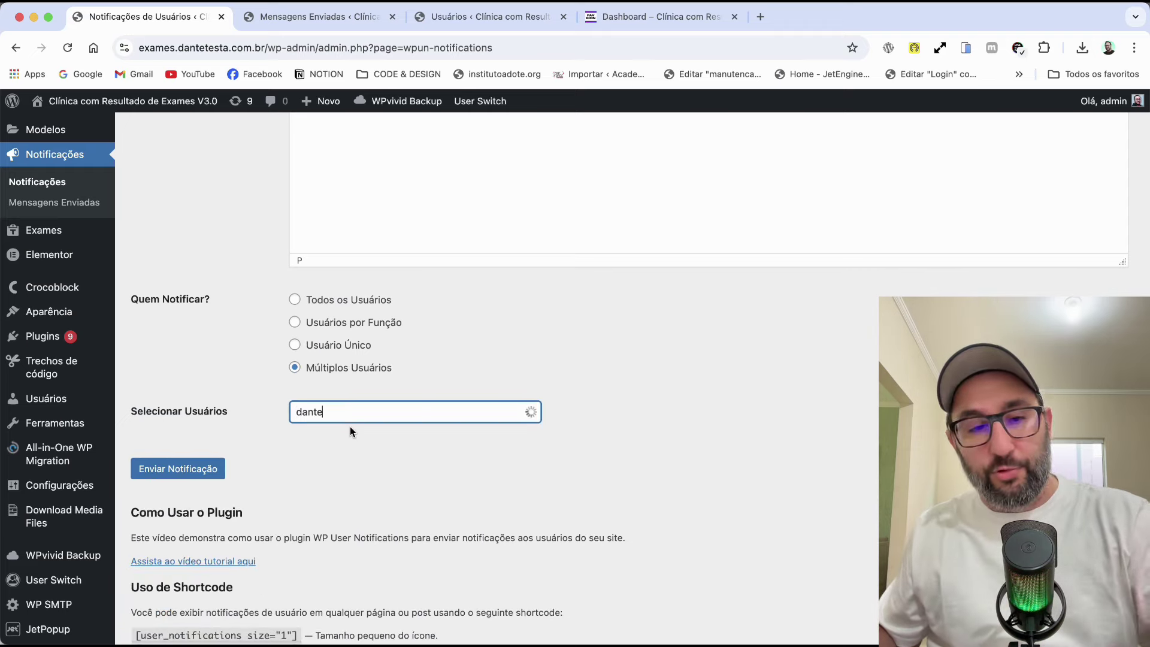
click(337, 435)
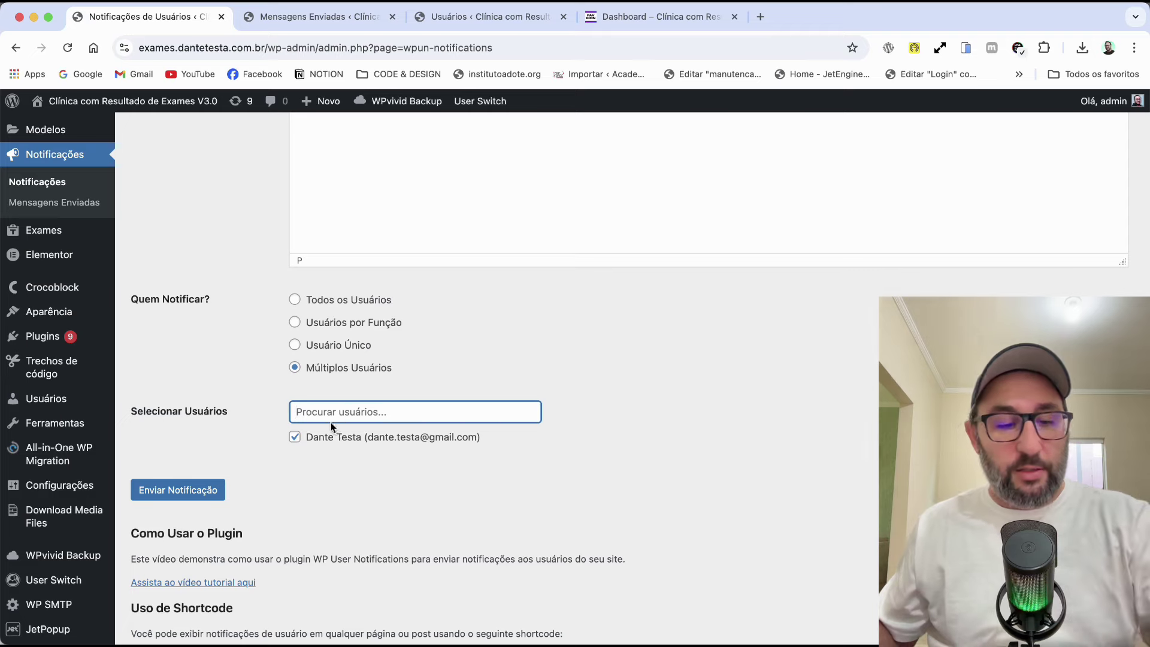
text(adm)
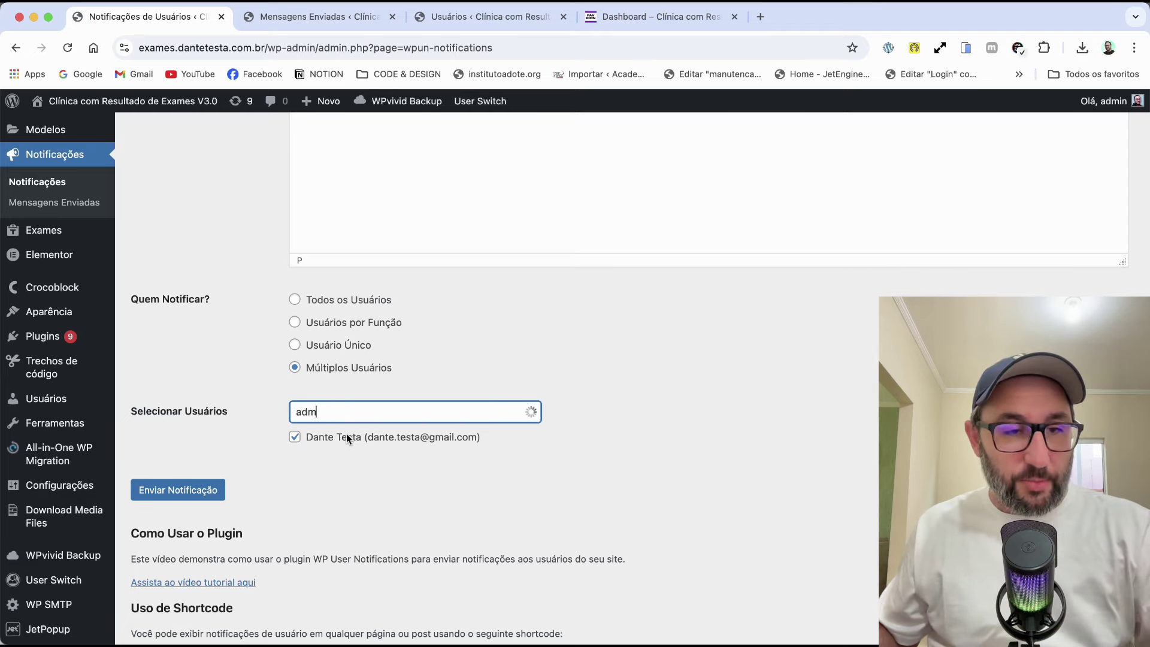
click(347, 440)
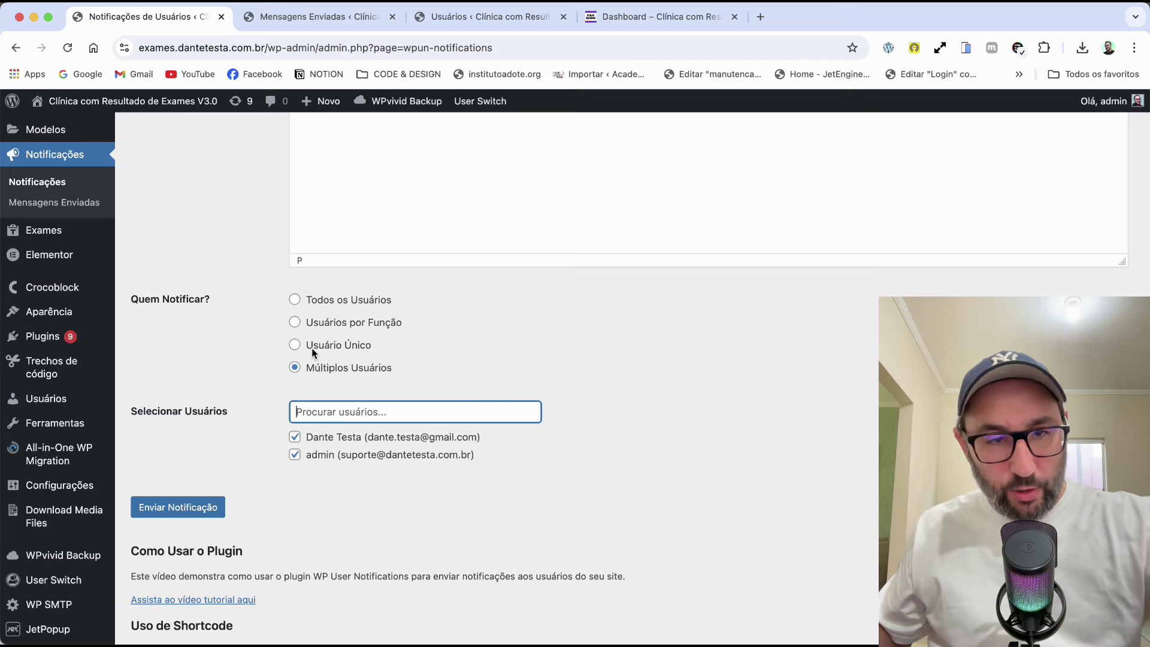
Set the recipient type back to Usuário Único and enable Notificar por Email.
click(295, 345)
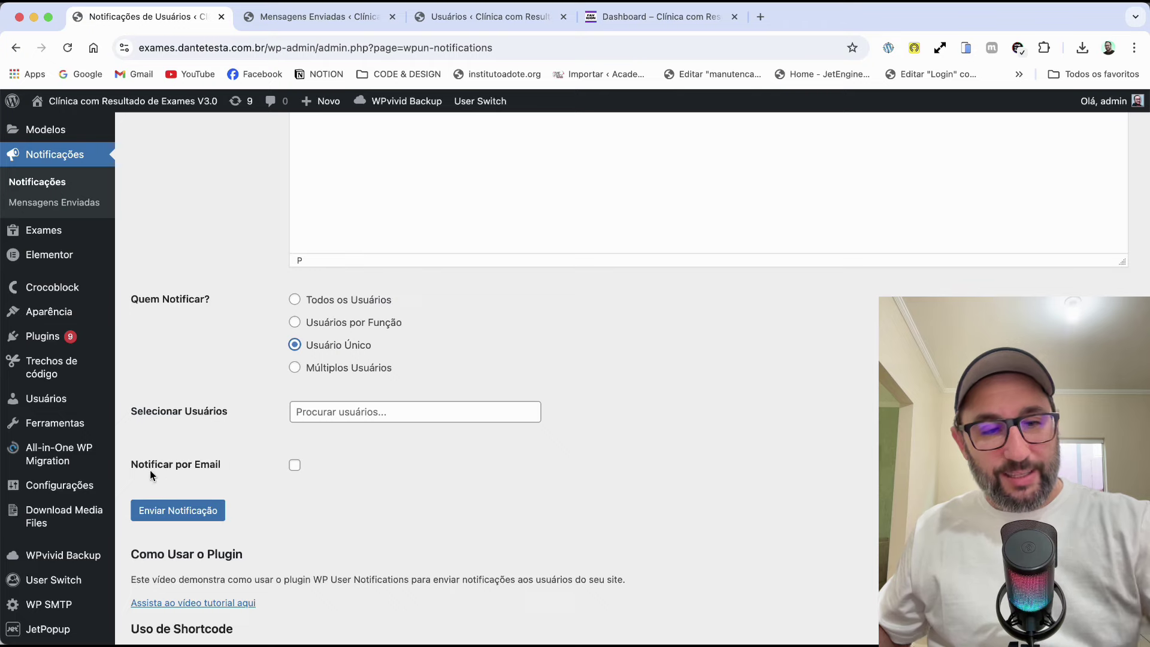
drag(150, 470, 232, 470)
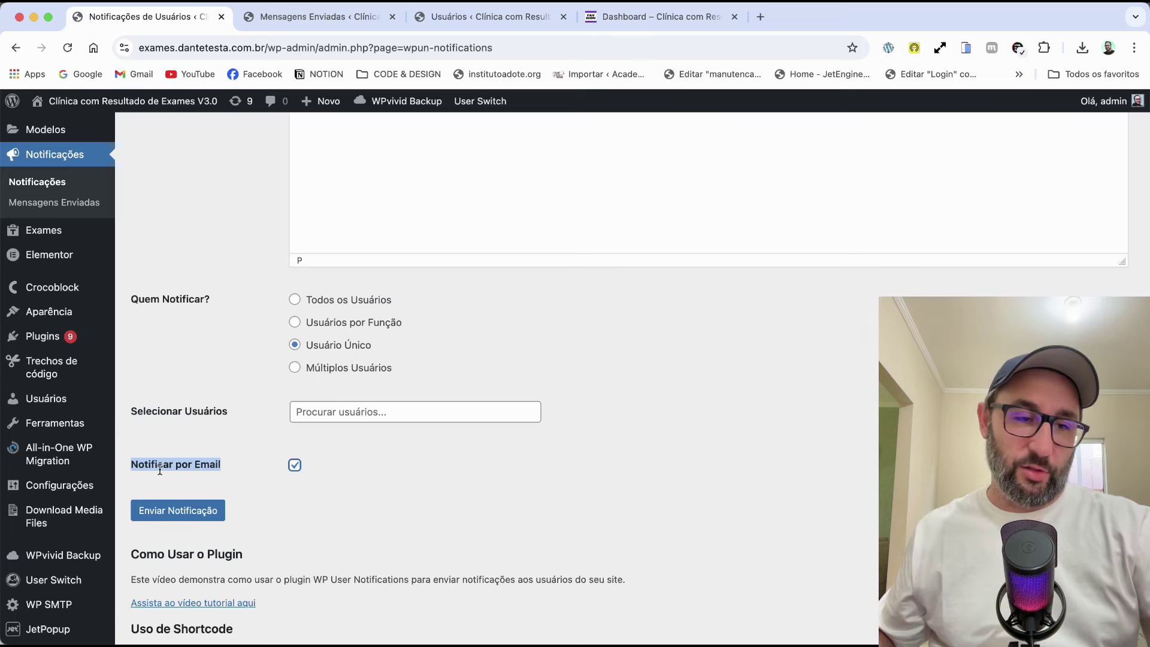
click(379, 426)
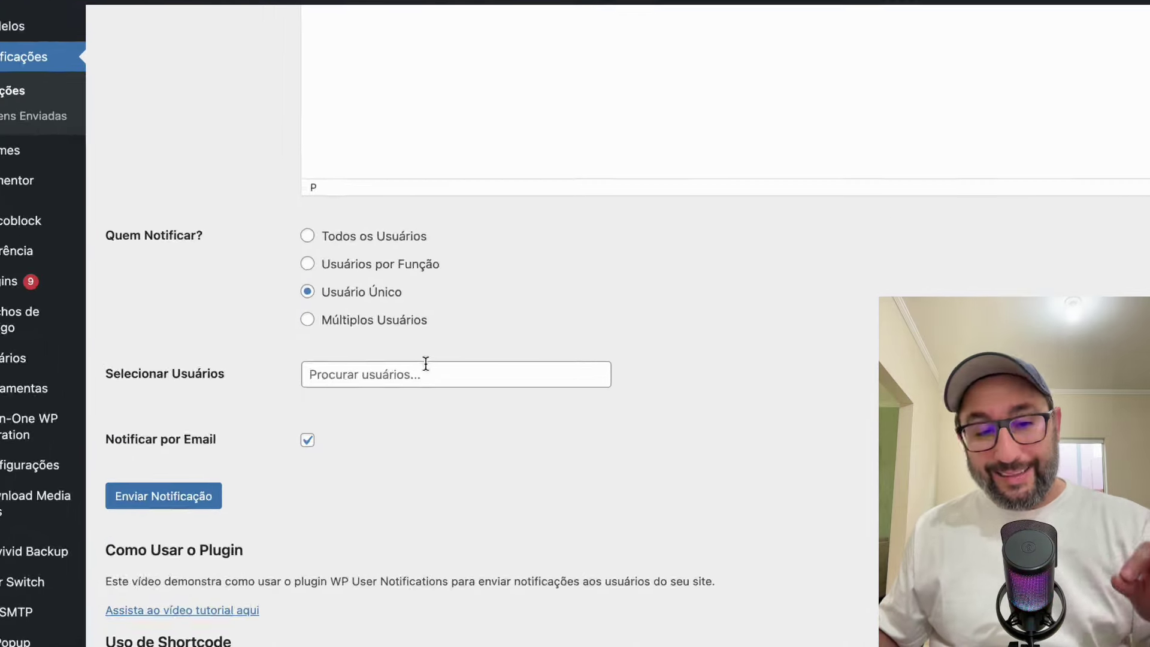
Examine the user_notifications shortcode and its three icon sizes in the plugin instructions, and compare with the notification bell on the site dashboard.
scroll(378, 398, down, 5)
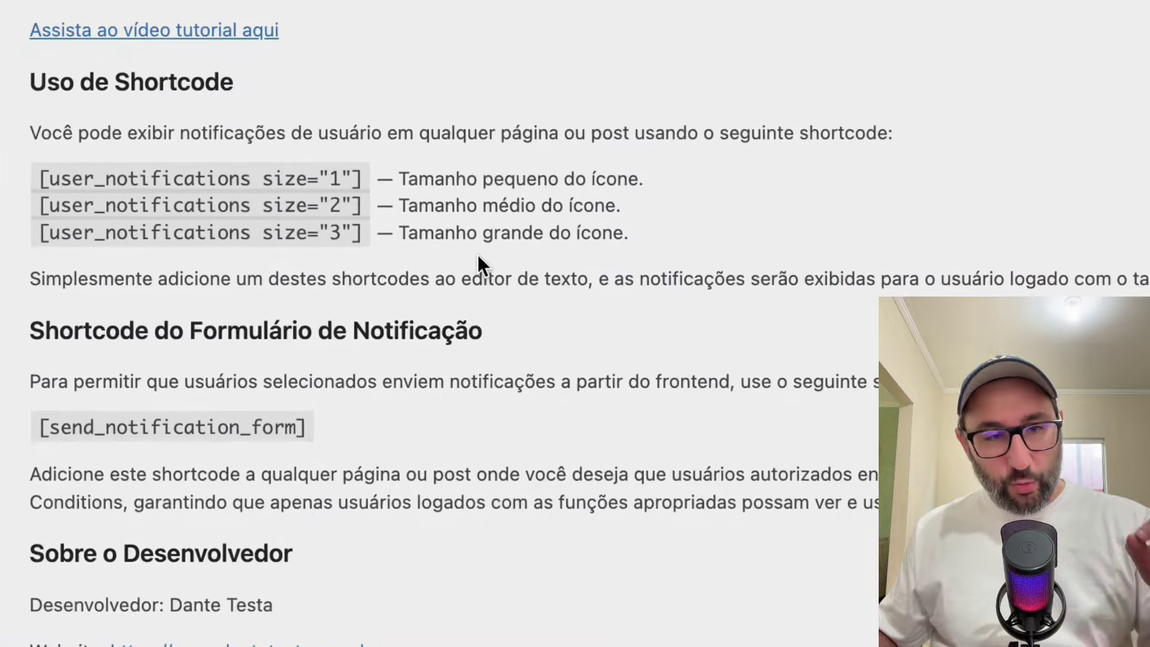
drag(42, 175, 360, 175)
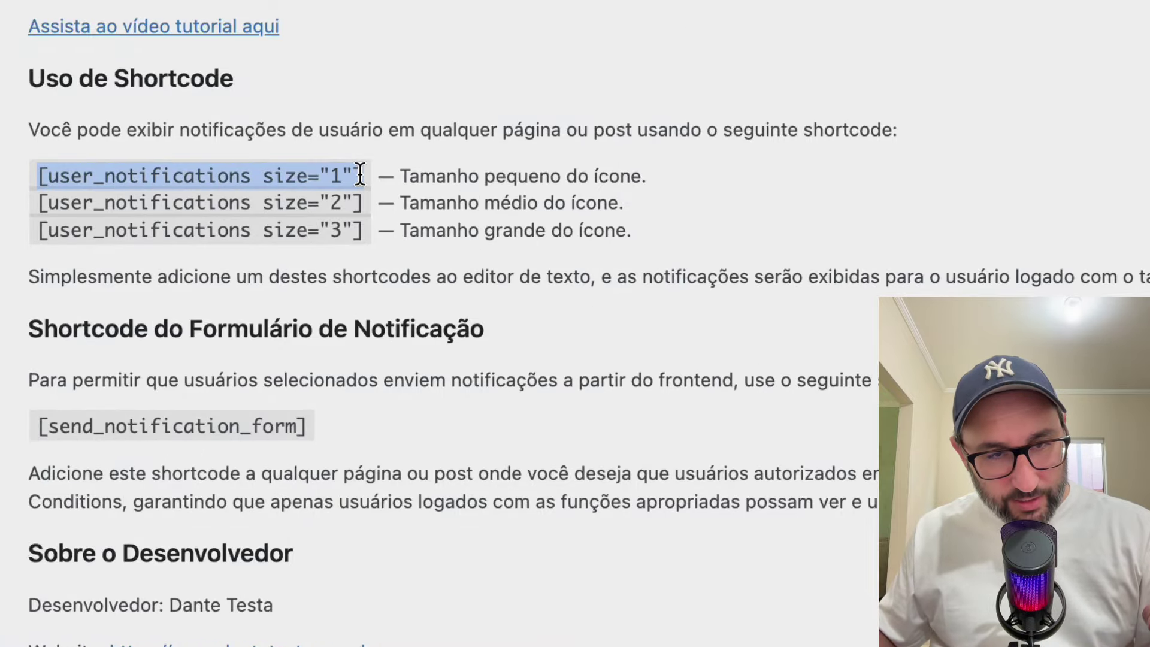
click(318, 189)
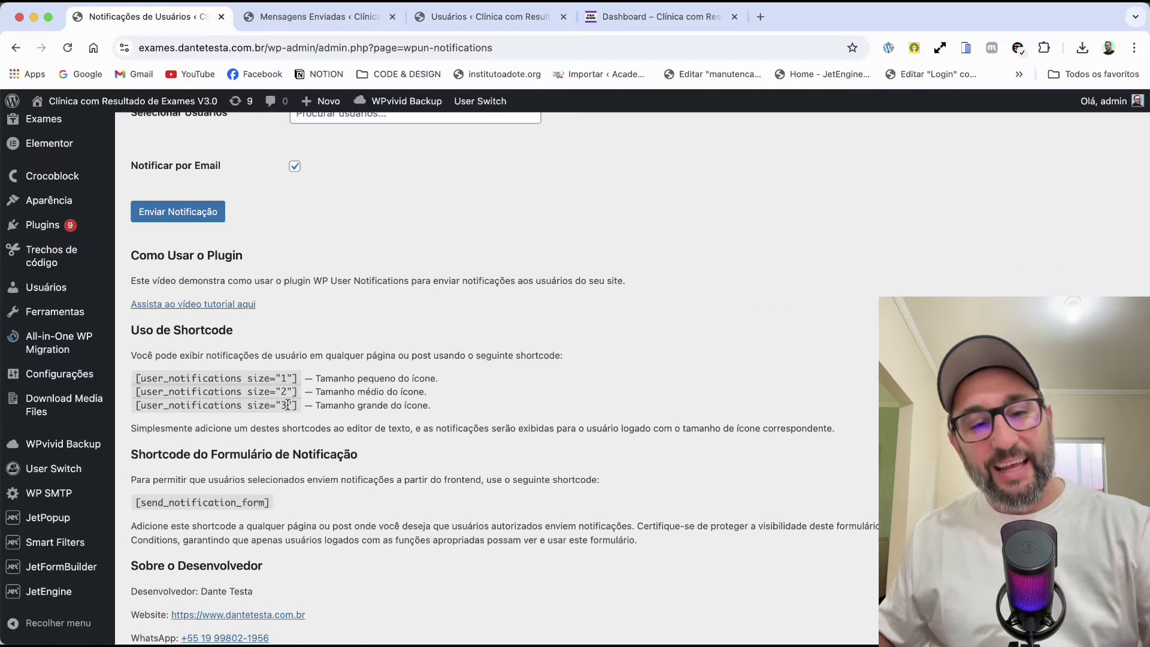
drag(316, 378, 443, 382)
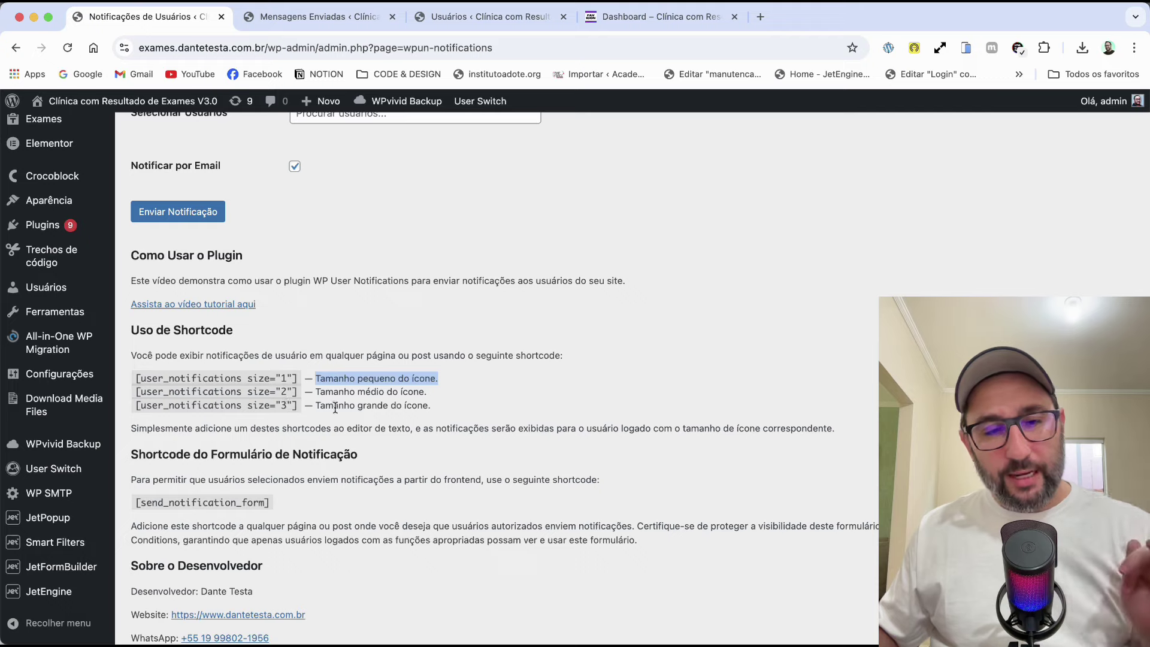
click(293, 380)
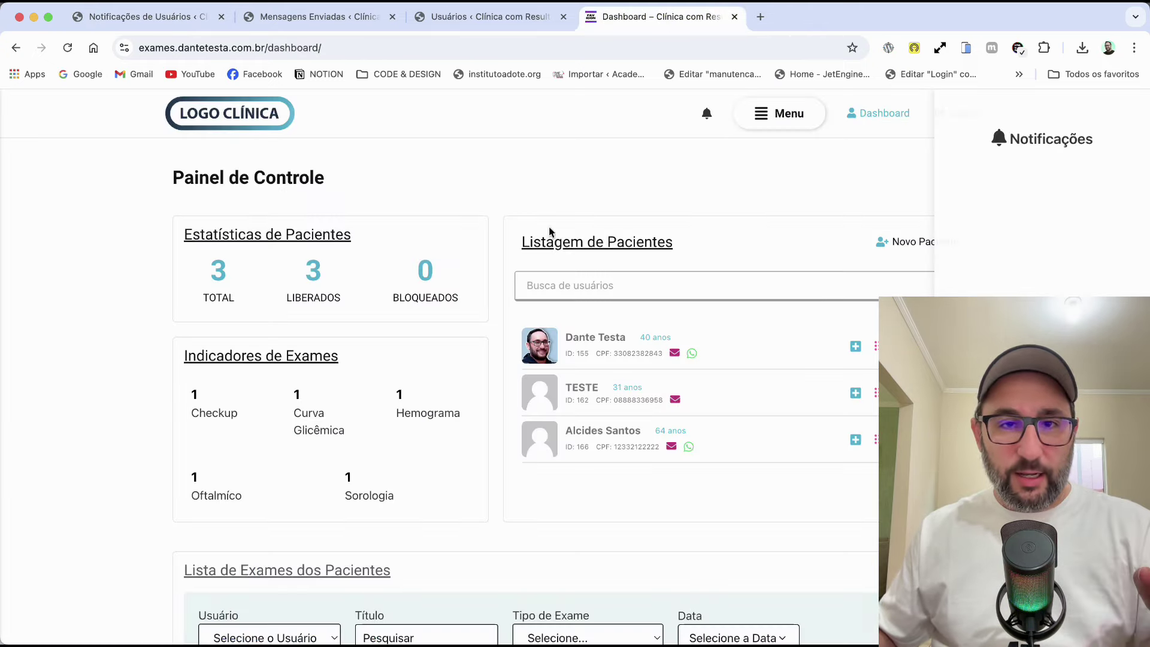
click(659, 17)
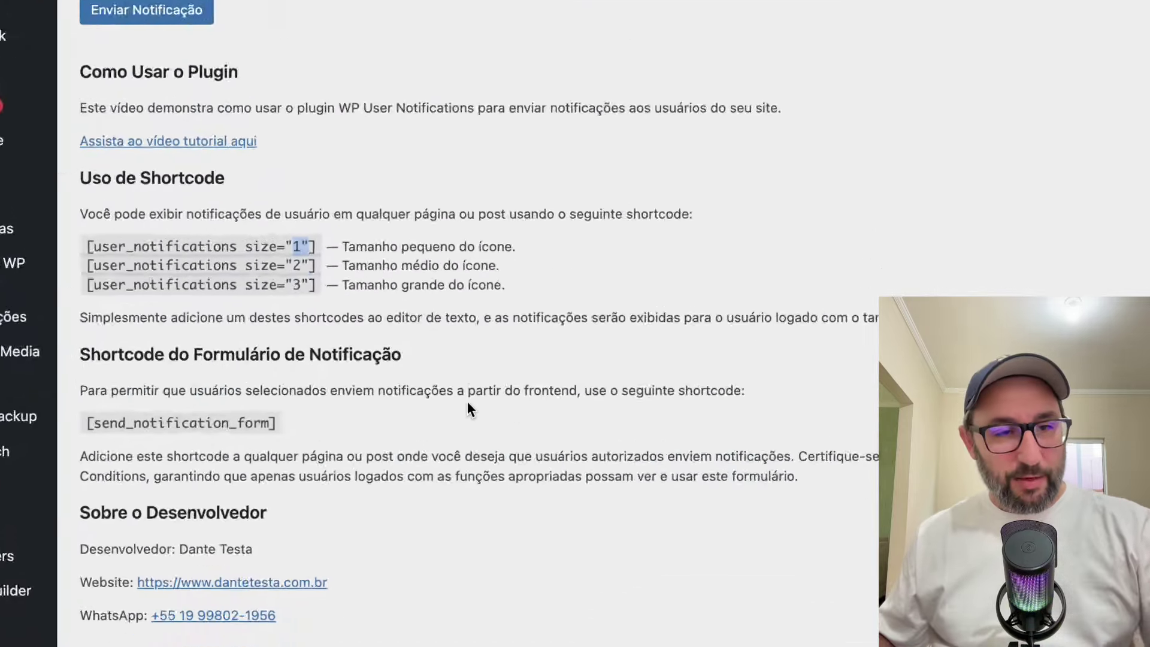
Examine the send_notification_form shortcode in the plugin instructions and the notification form it refers to.
drag(87, 422, 240, 423)
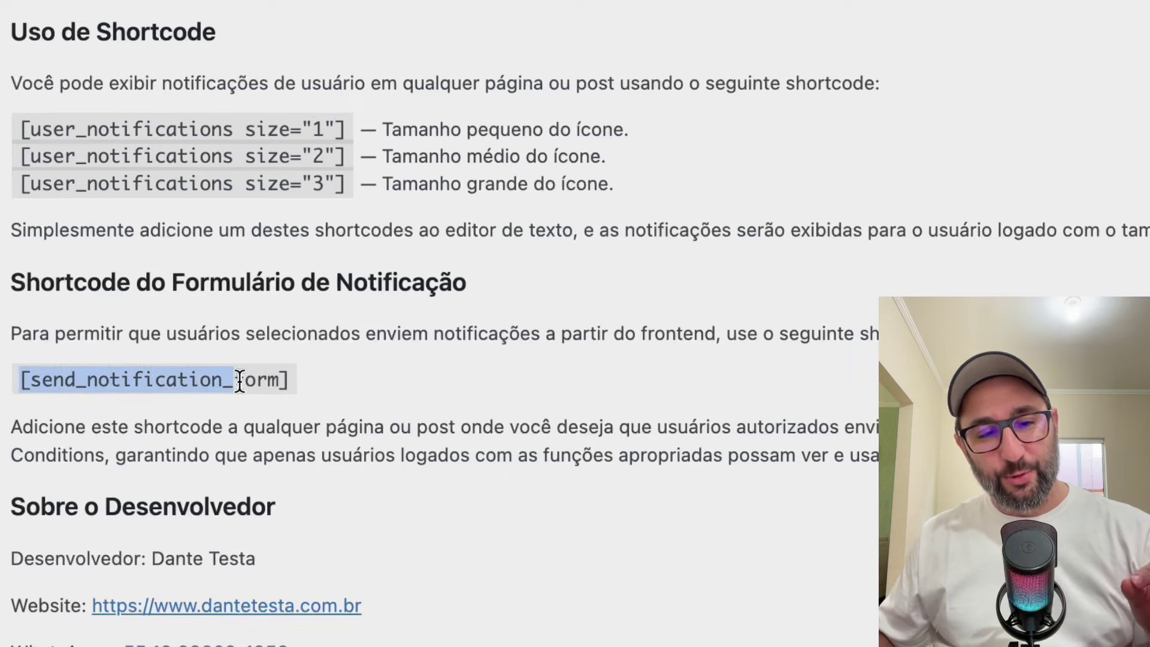
drag(239, 381, 287, 380)
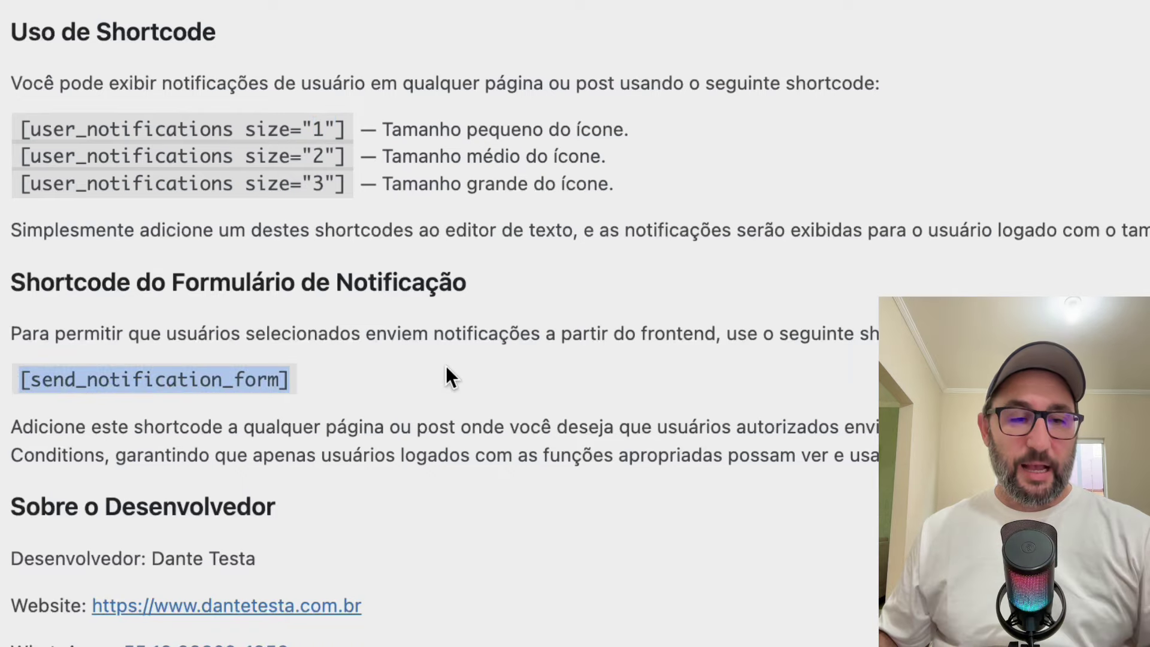
scroll(480, 372, up, 15)
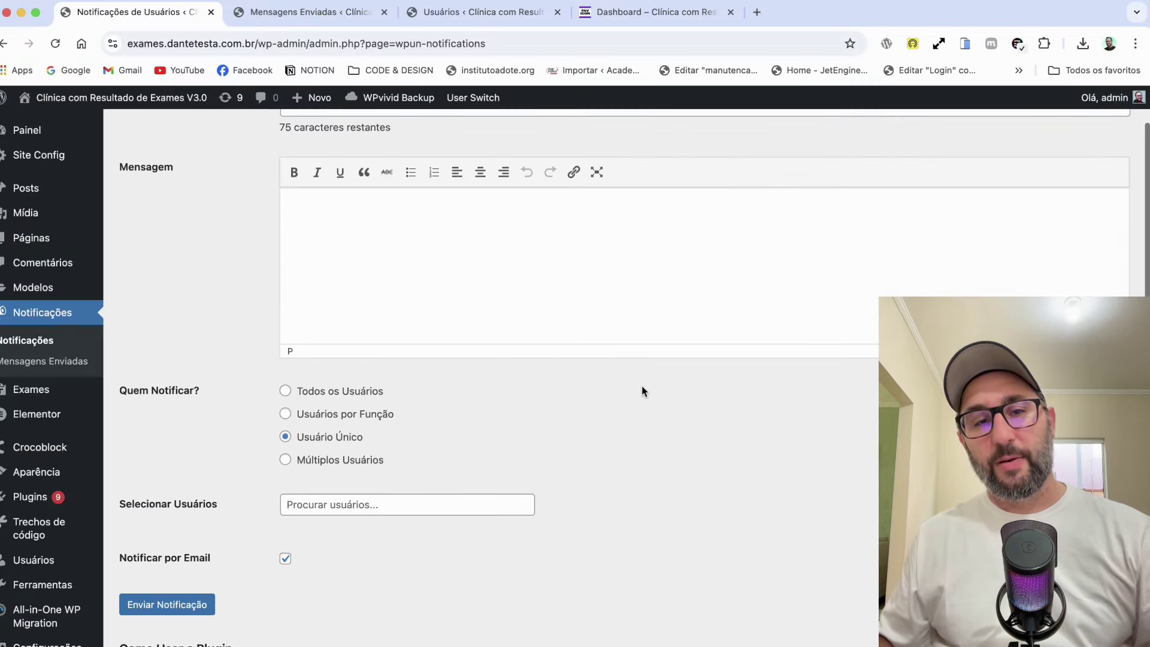
scroll(644, 391, down, 8)
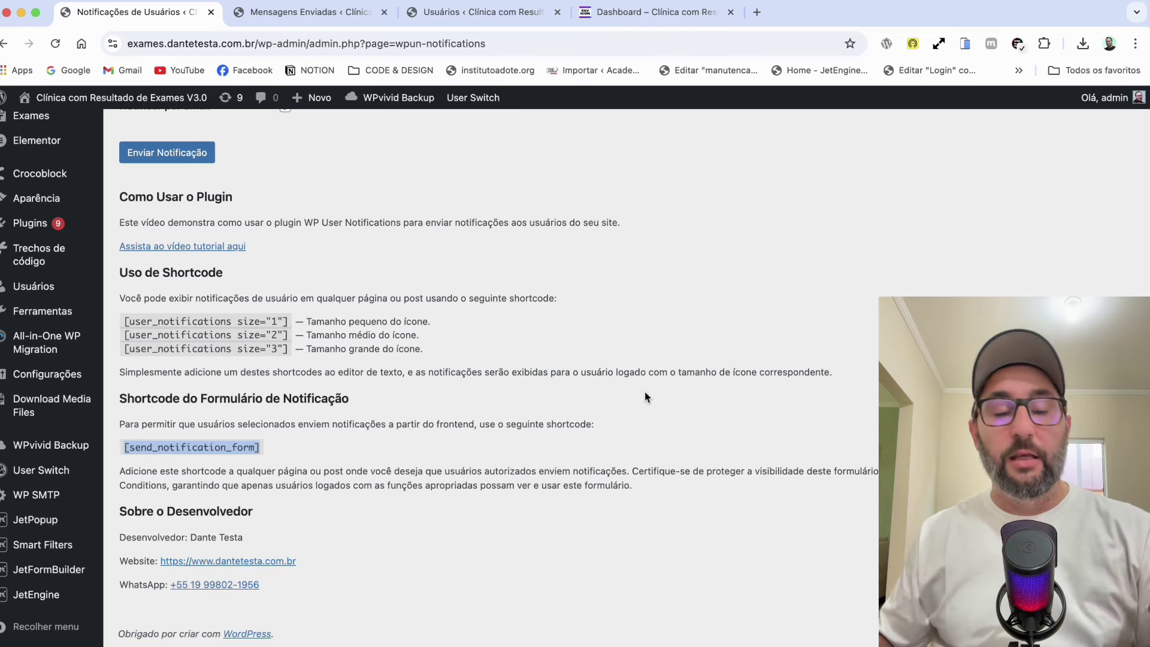
click(292, 446)
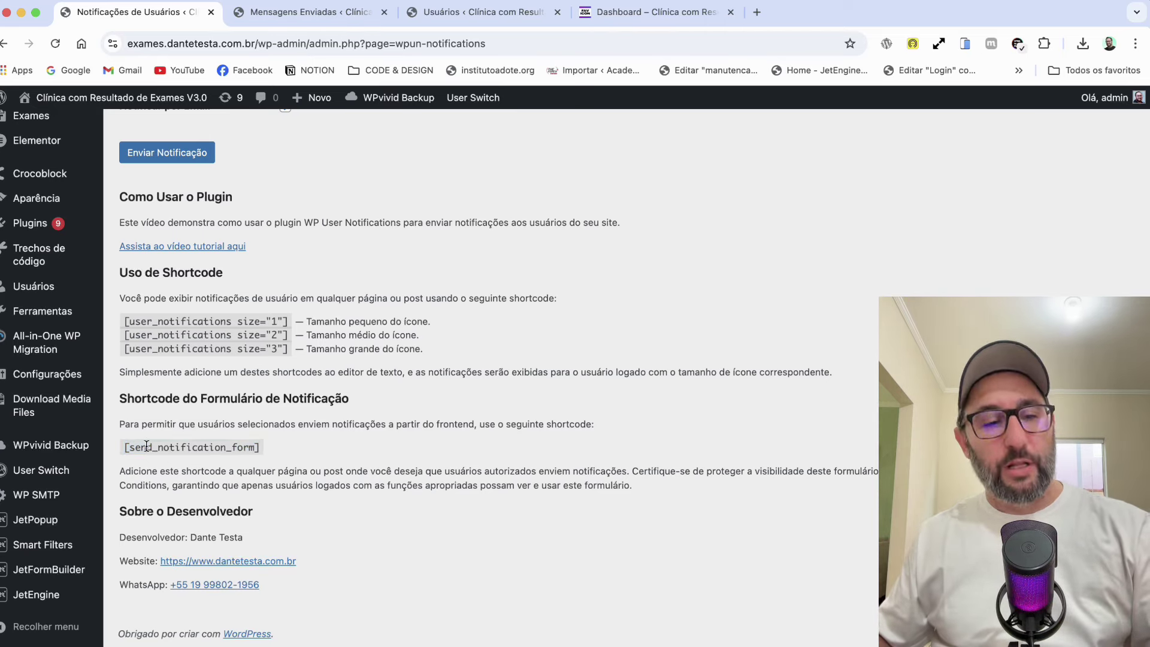
Review the access note for the send_notification_form shortcode and the three user_notifications shortcodes in the plugin instructions.
drag(125, 448, 247, 448)
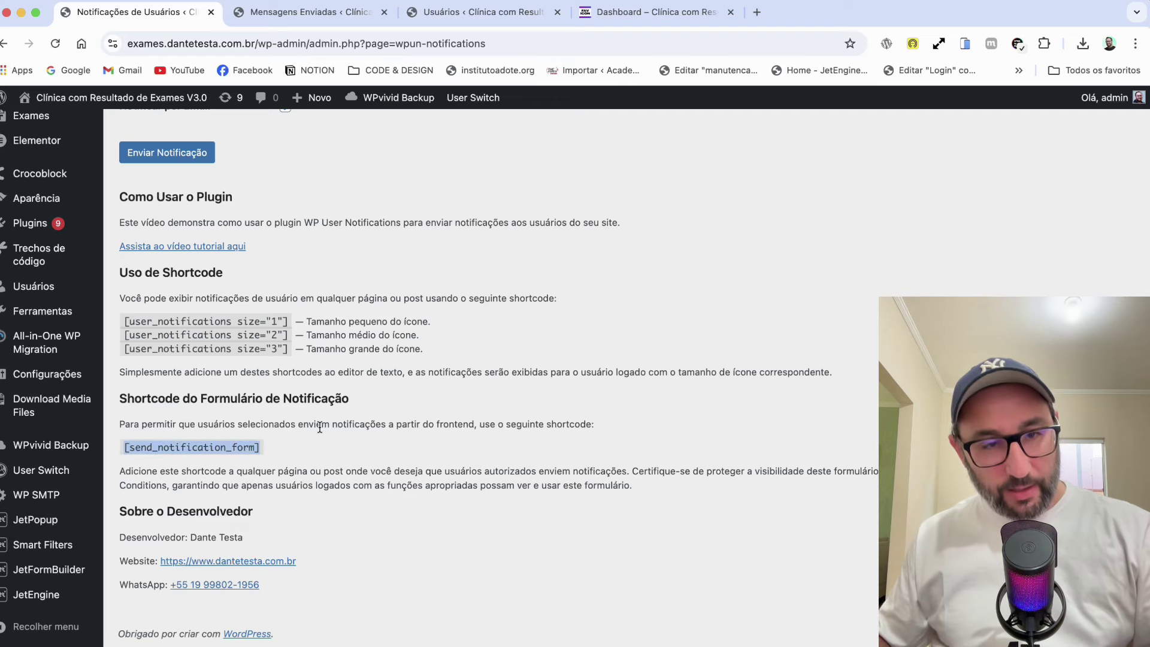
scroll(664, 322, up, 10)
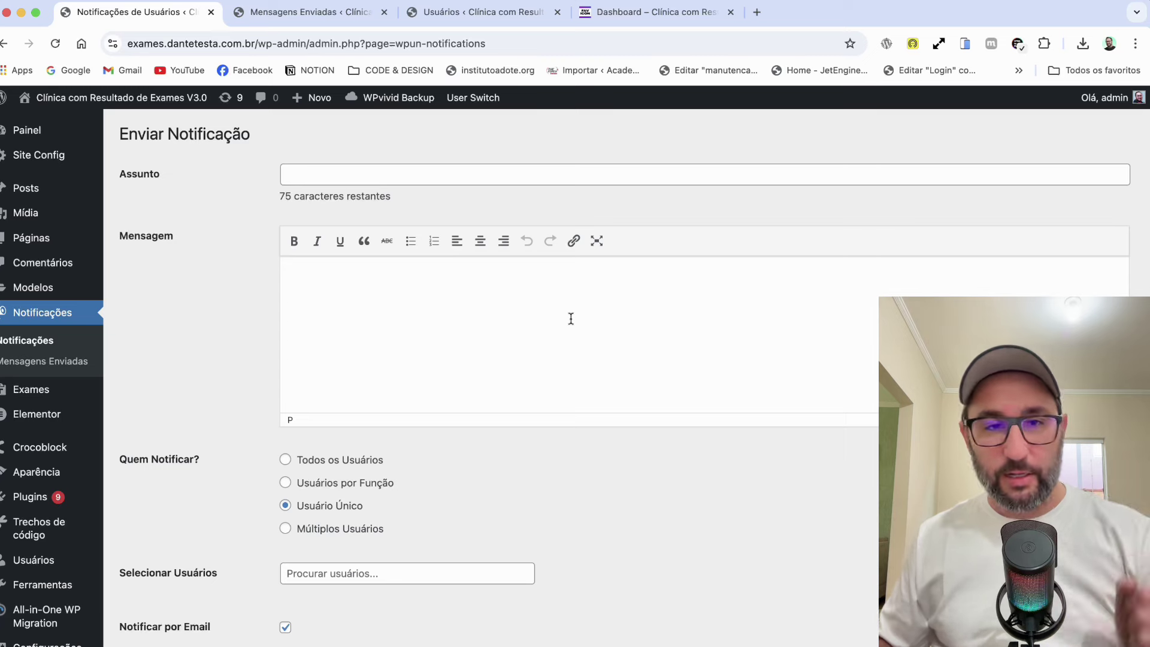
scroll(633, 432, down, 3)
scroll(633, 433, up, 3)
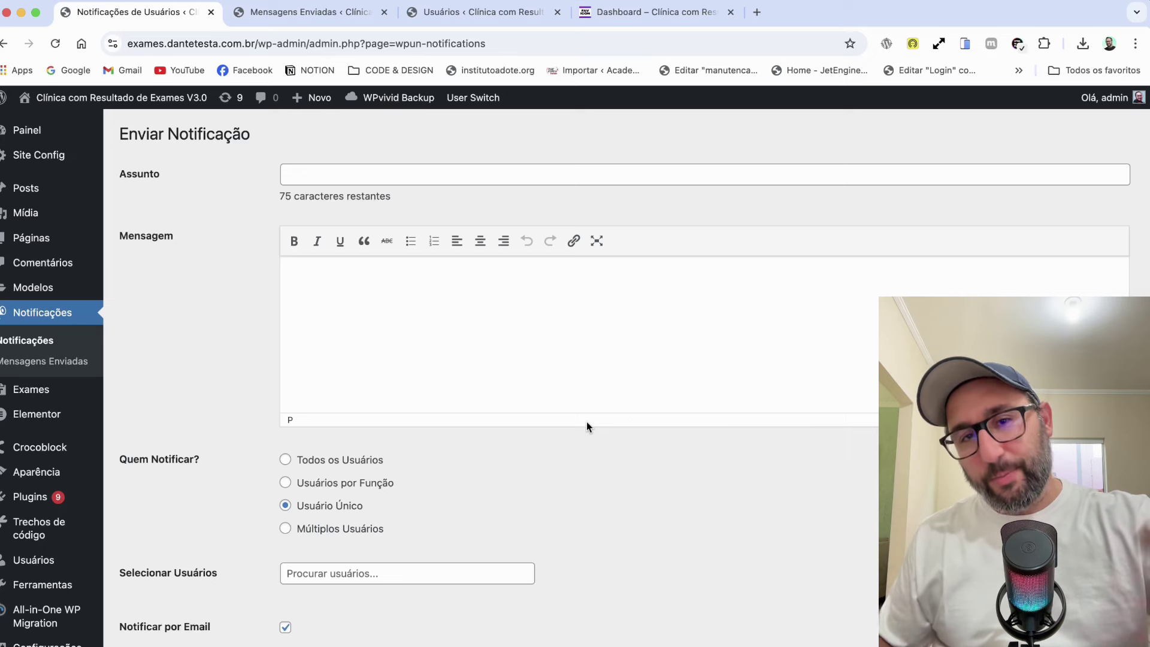
scroll(602, 440, down, 4)
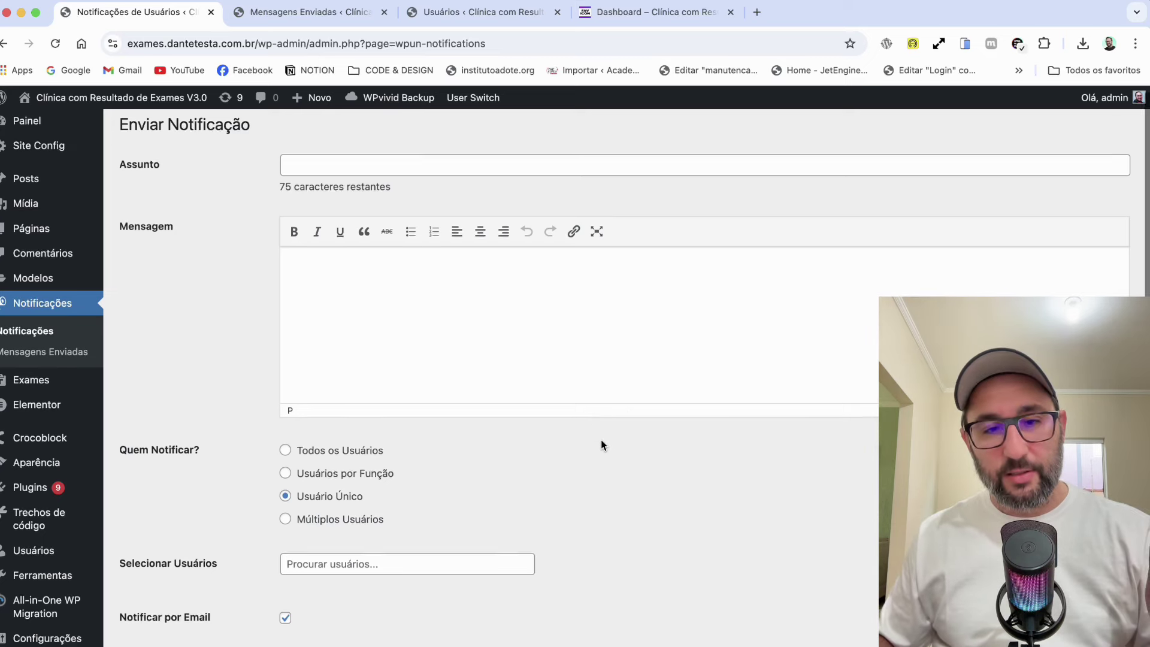
scroll(599, 443, down, 4)
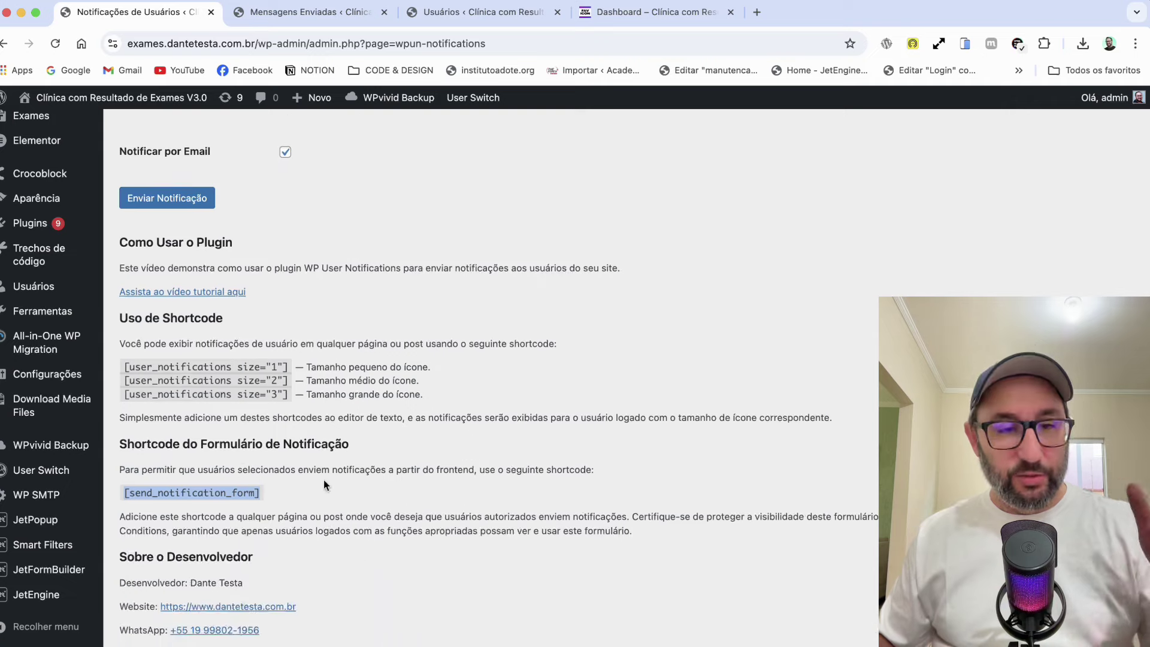
drag(120, 509, 631, 533)
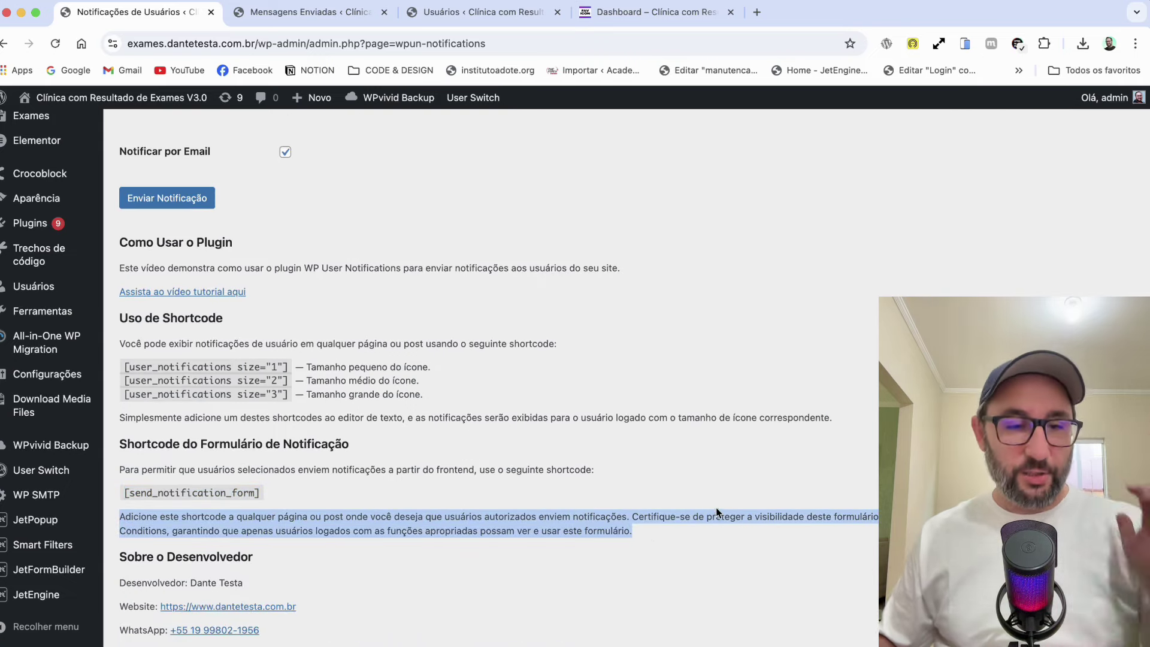
click(182, 424)
scroll(182, 423, up, 1)
drag(124, 429, 423, 458)
click(302, 459)
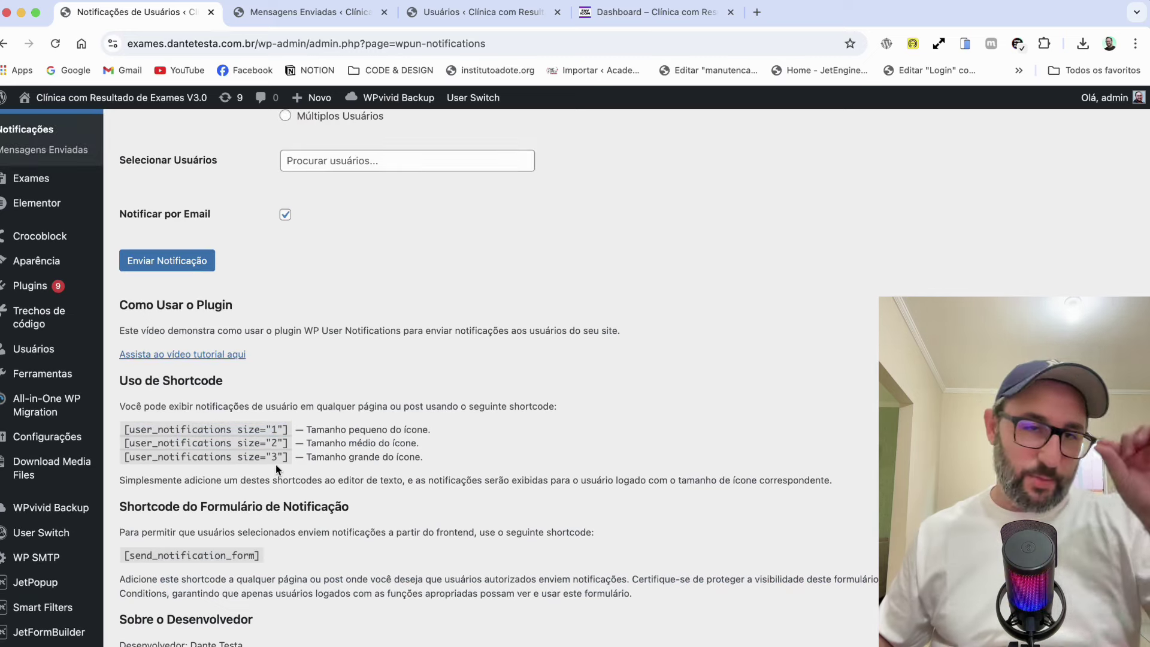
drag(127, 553, 276, 557)
Fill in the notification with the subject "🚀 Novidades no site! Atualização incrível chegou" and paste the prepared update announcement as the message.
scroll(423, 488, up, 10)
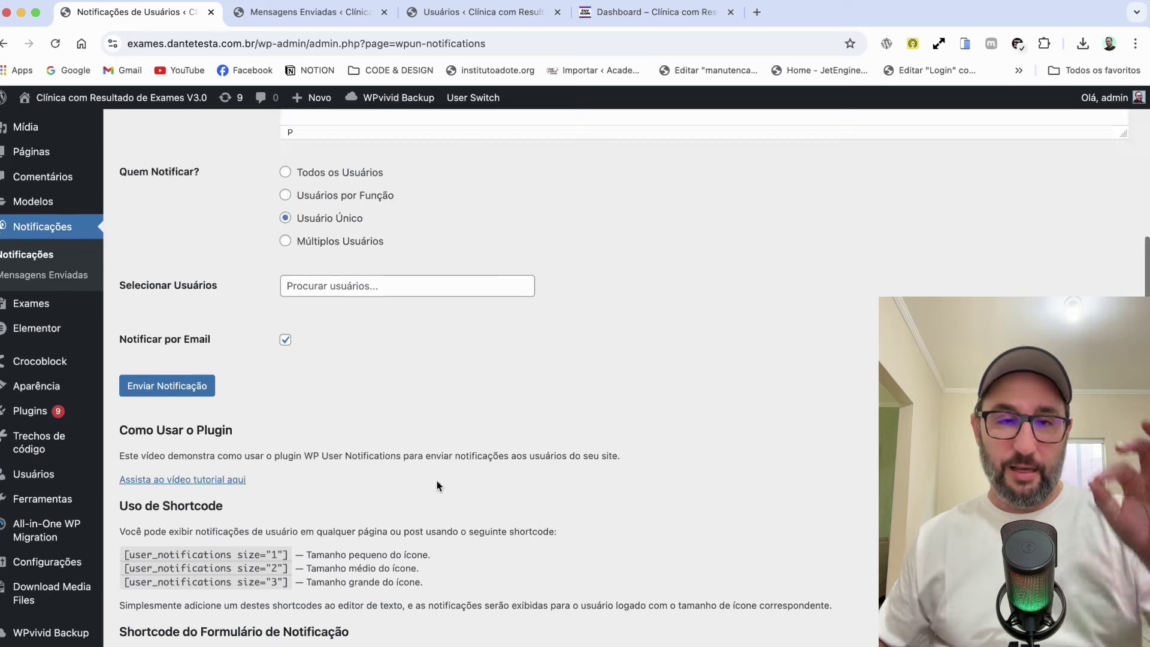
click(405, 175)
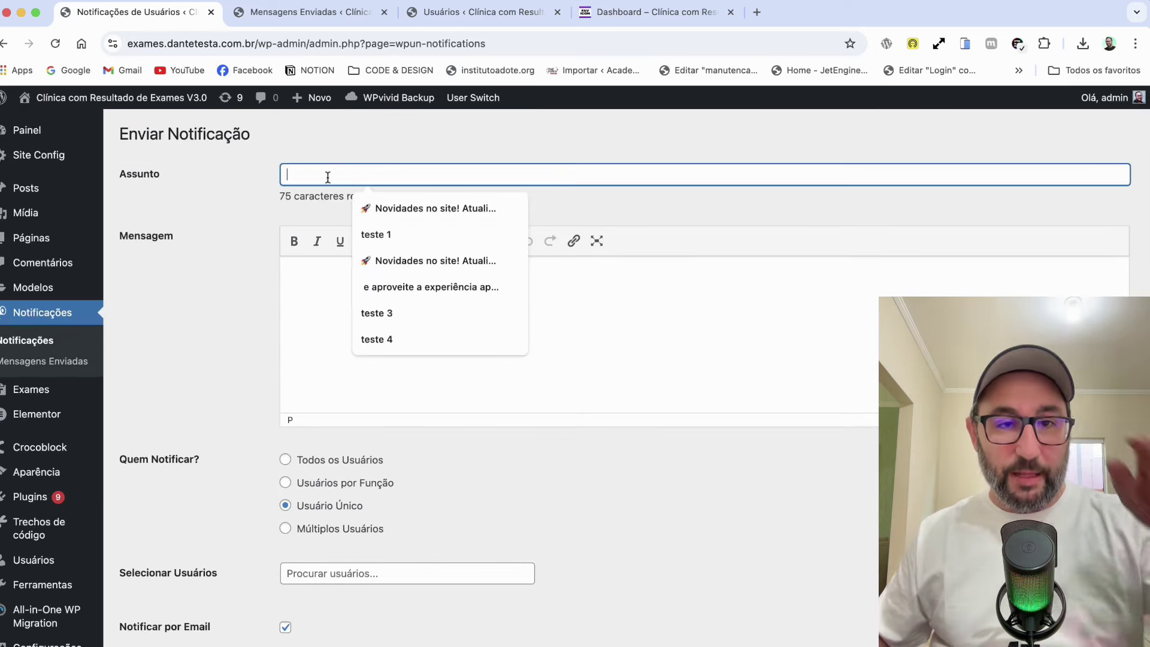
click(403, 209)
click(470, 324)
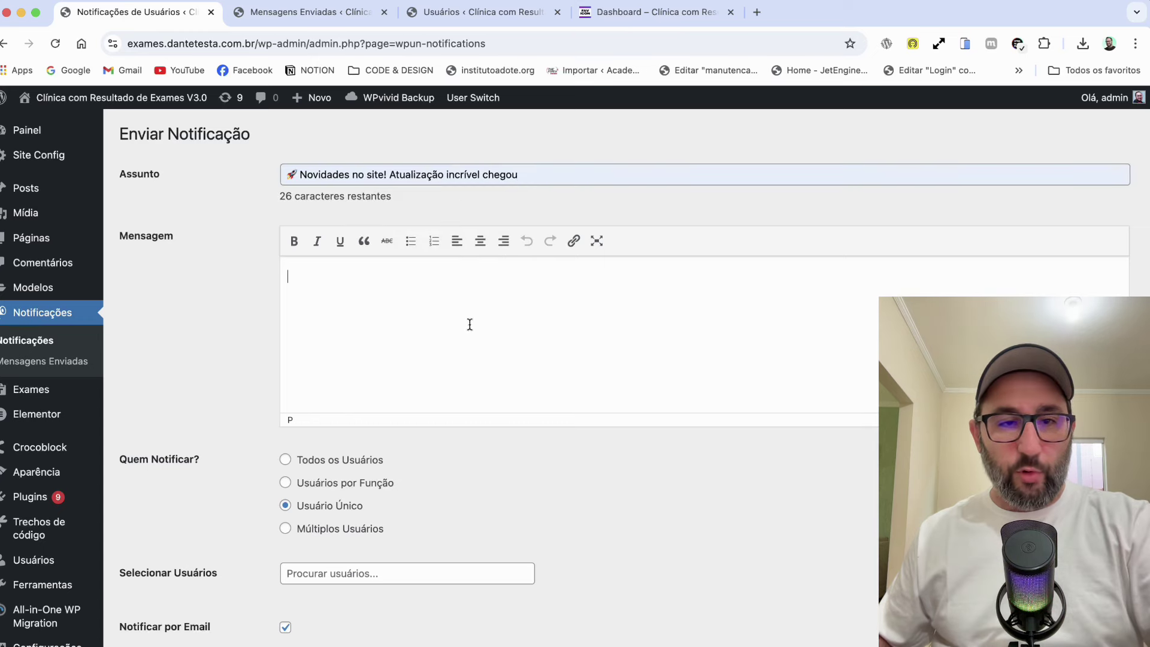
key(super+v)
scroll(419, 313, up, 3)
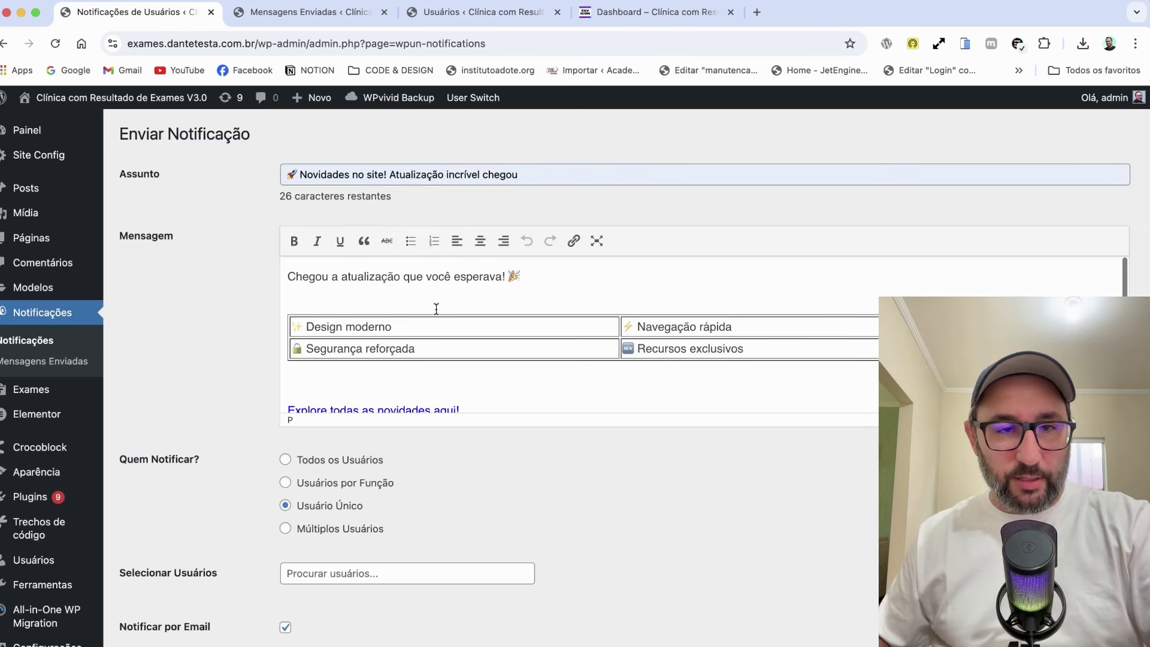
drag(291, 276, 554, 287)
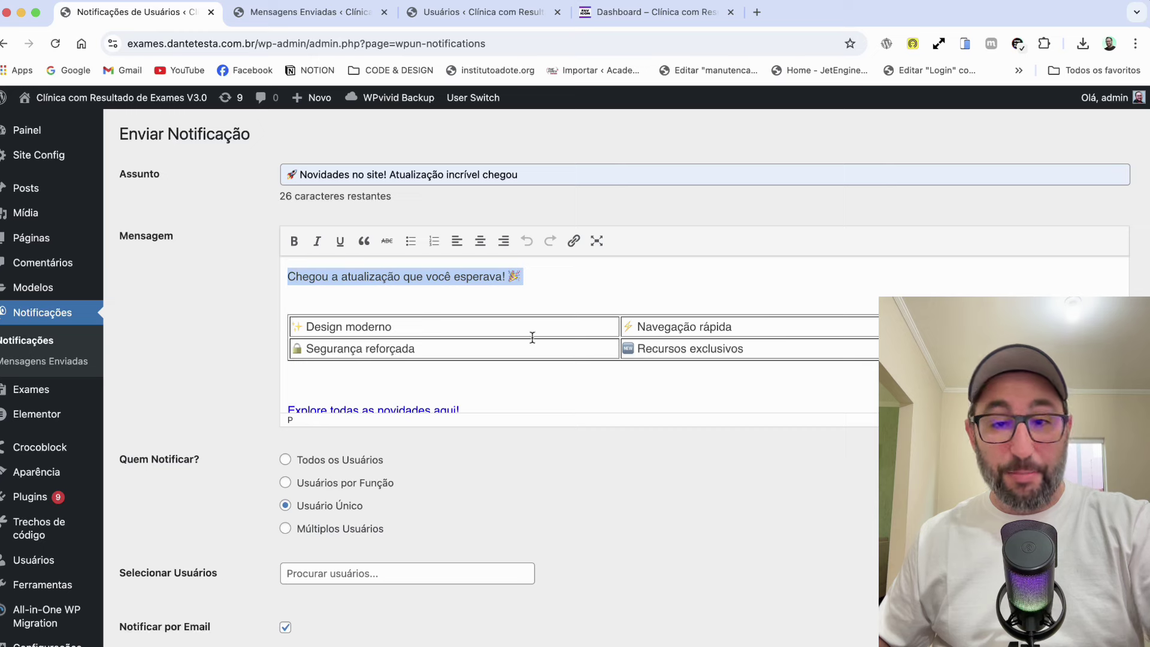
scroll(560, 347, down, 3)
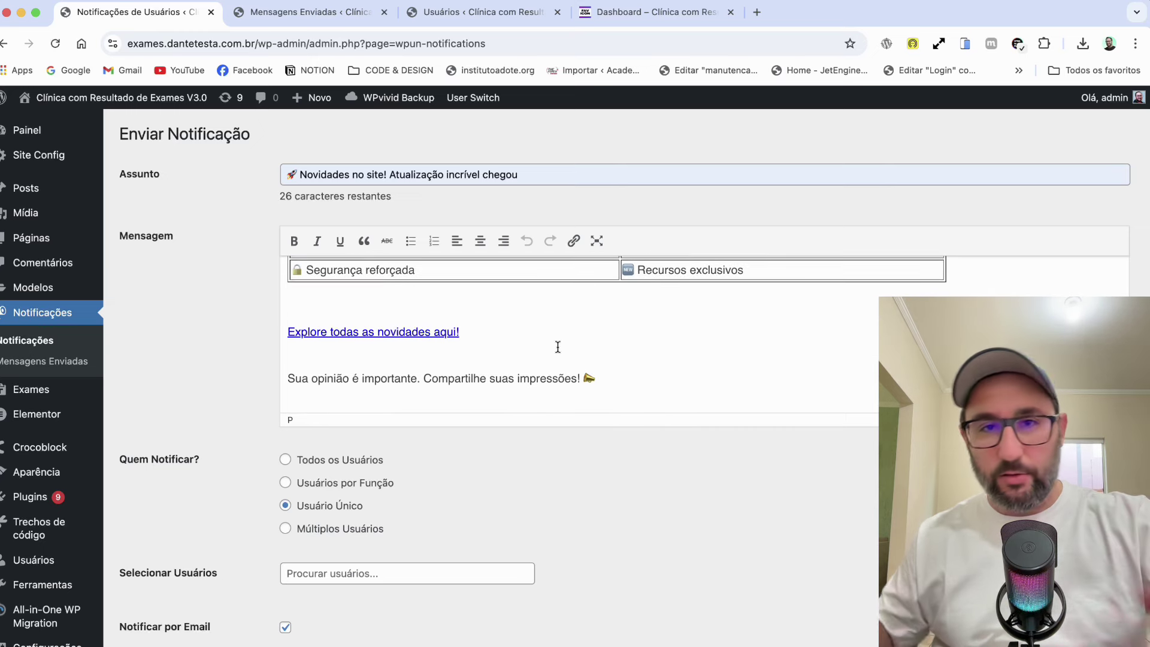
Send the notification to Todos os Usuários and reload the site dashboard to check its notification bell.
click(342, 465)
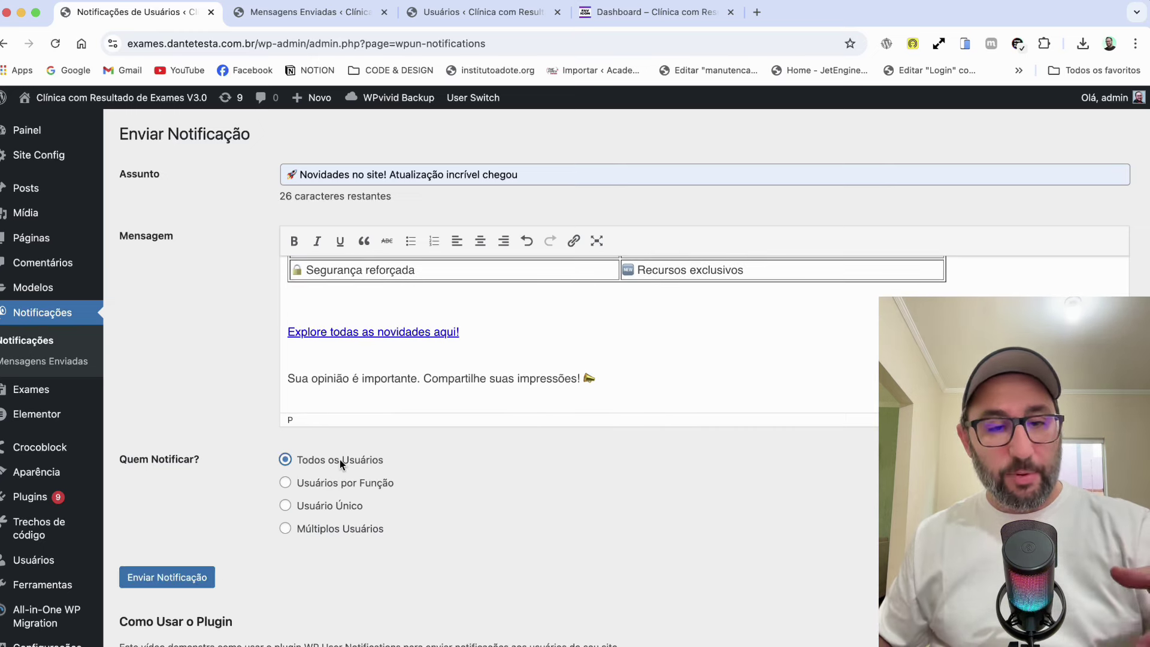
click(207, 577)
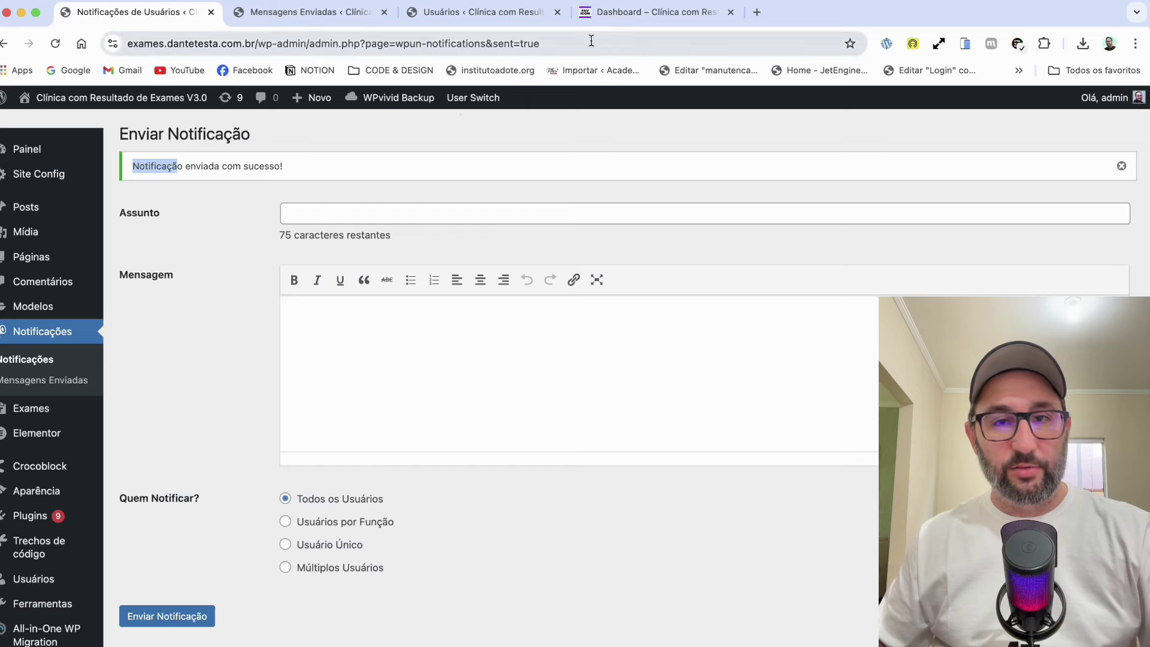
click(620, 18)
click(55, 44)
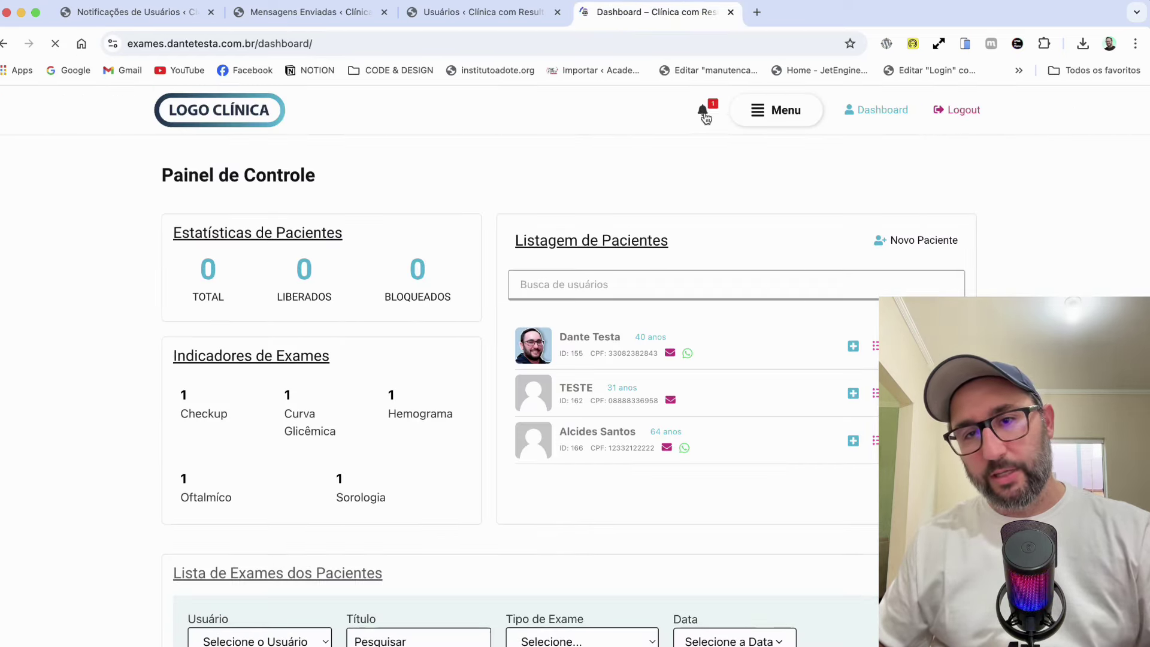
Examine the recipient, read, unread and deleted counts of the newest notification in Mensagens Enviadas.
key(ctrl+shift+Tab)
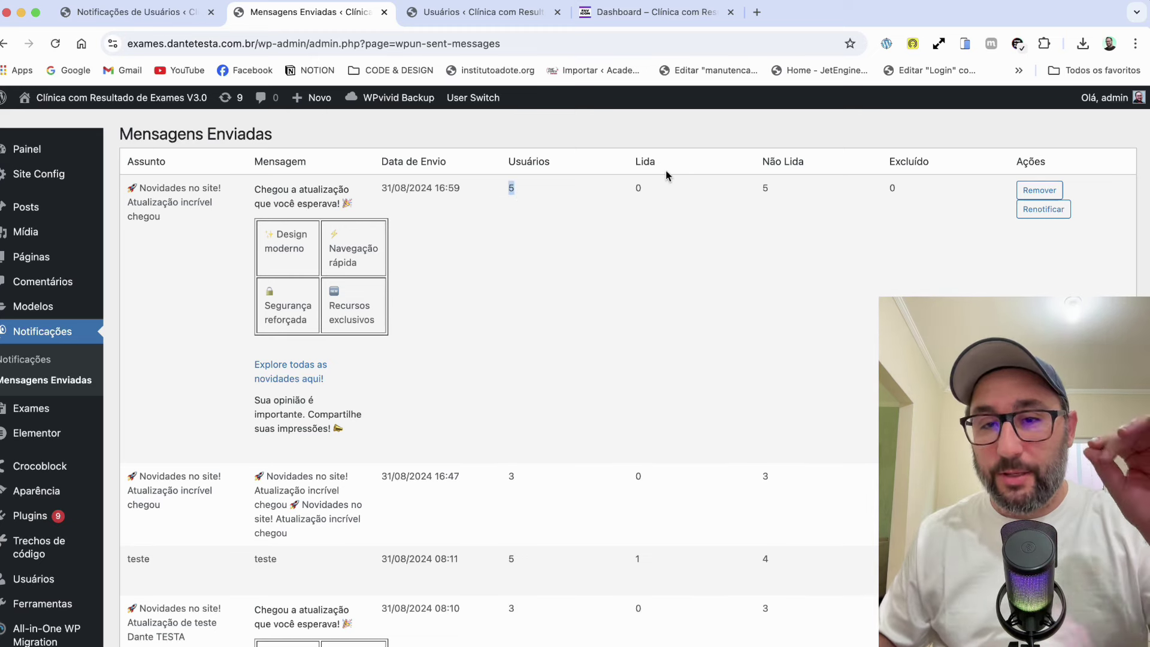
drag(769, 204, 753, 195)
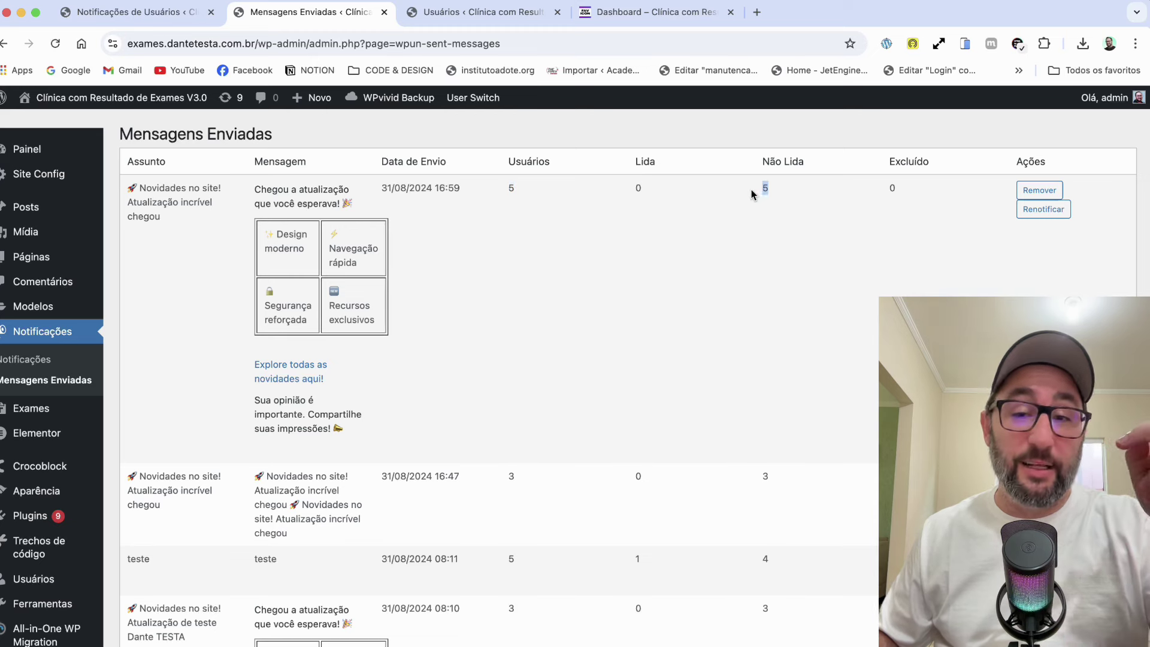
click(899, 196)
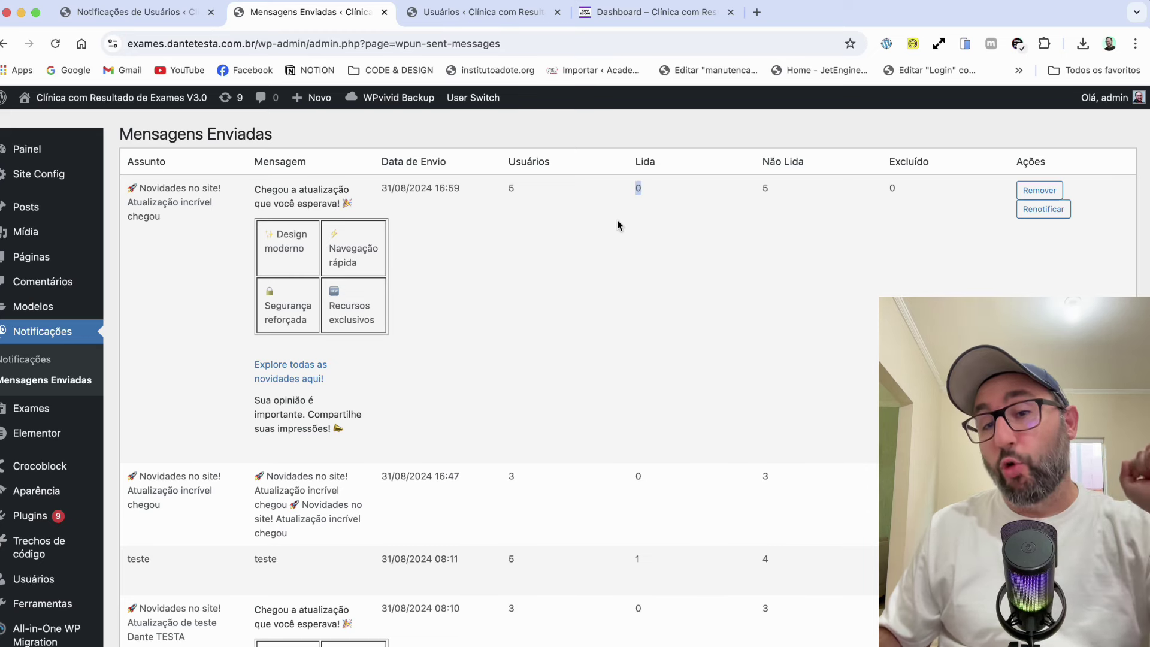
double_click(892, 188)
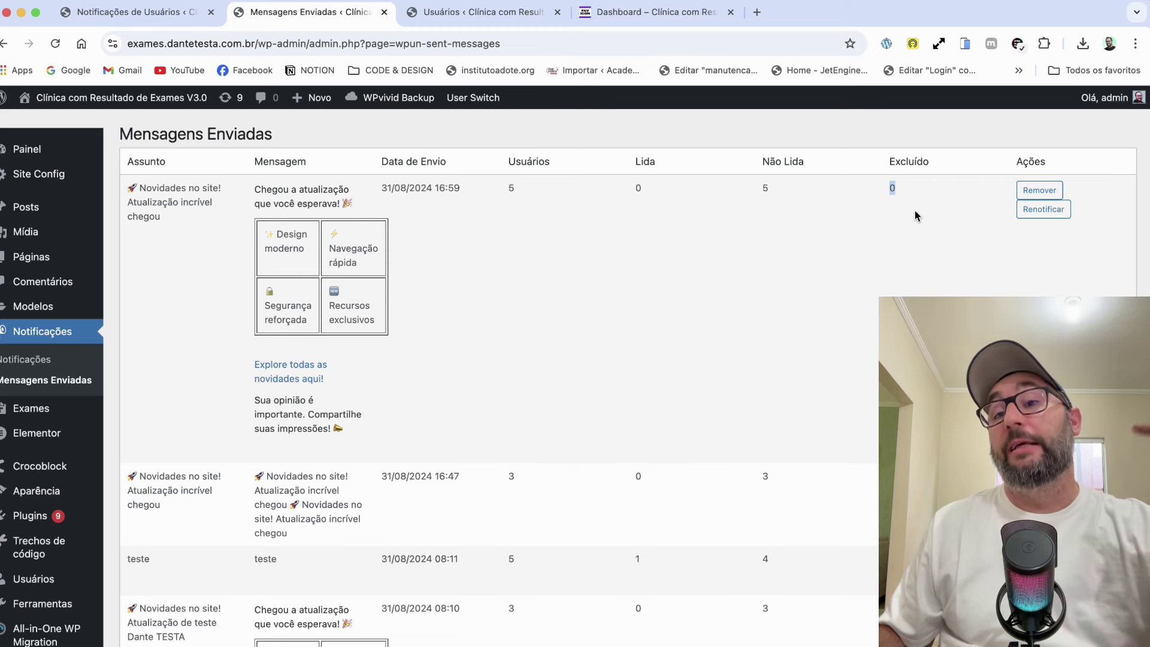
double_click(639, 188)
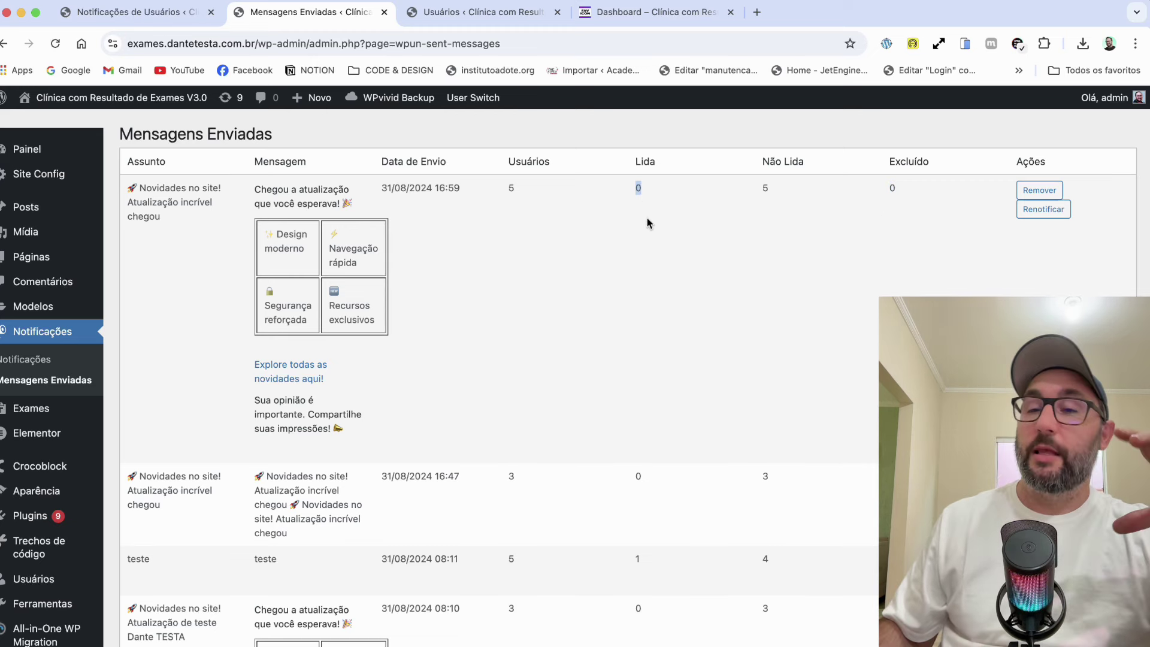
click(1028, 213)
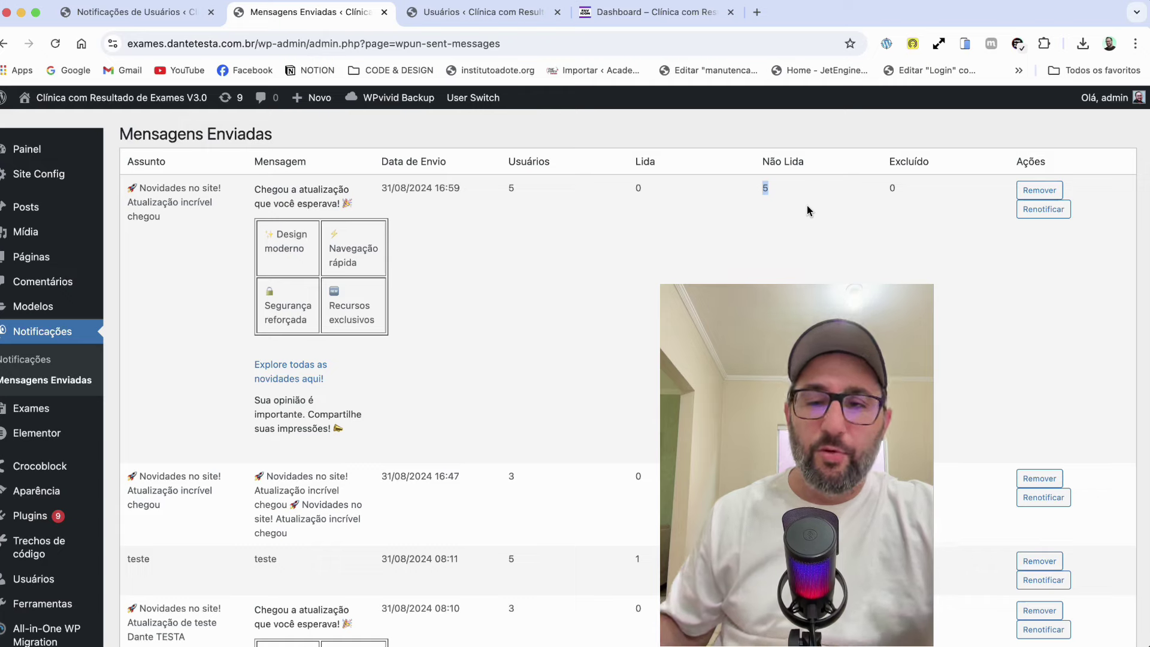
click(827, 224)
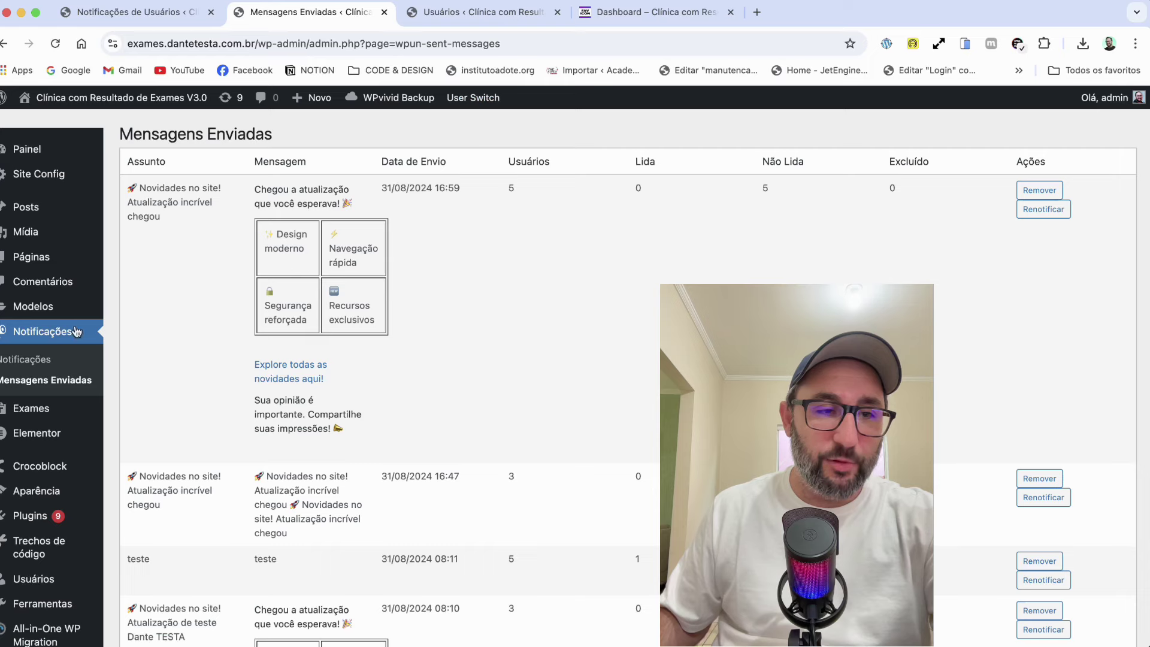
Copy the [user_notifications size="1"] shortcode from the plugin instructions on the Notificações page.
click(33, 363)
scroll(126, 483, down, 5)
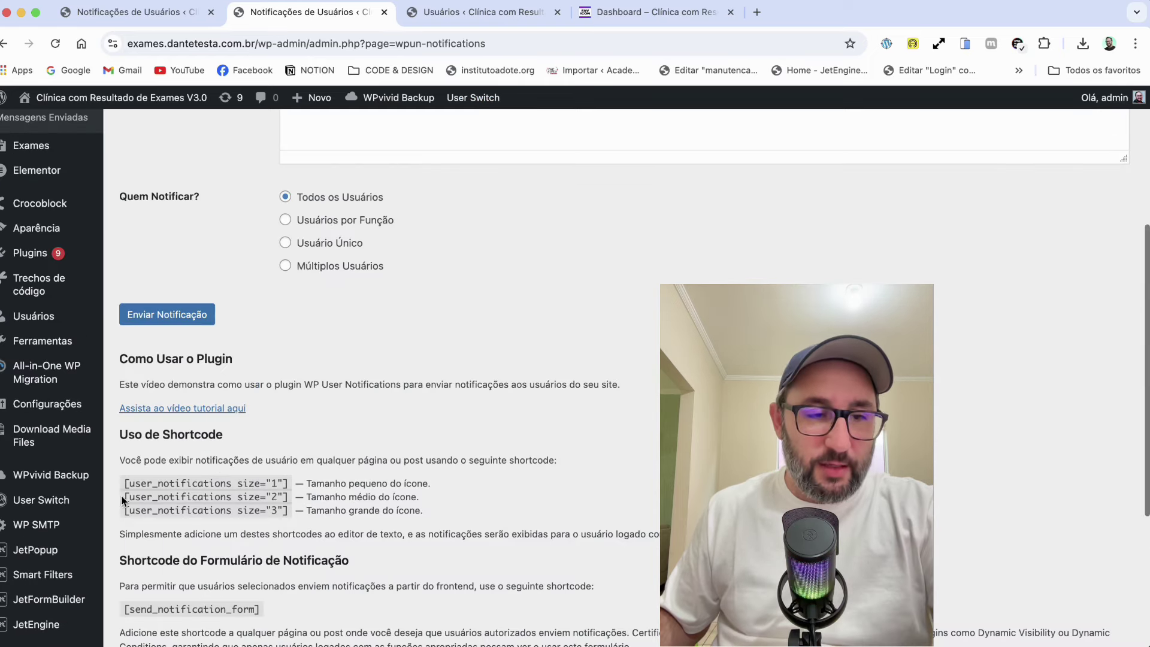
drag(127, 483, 290, 484)
key(super+c)
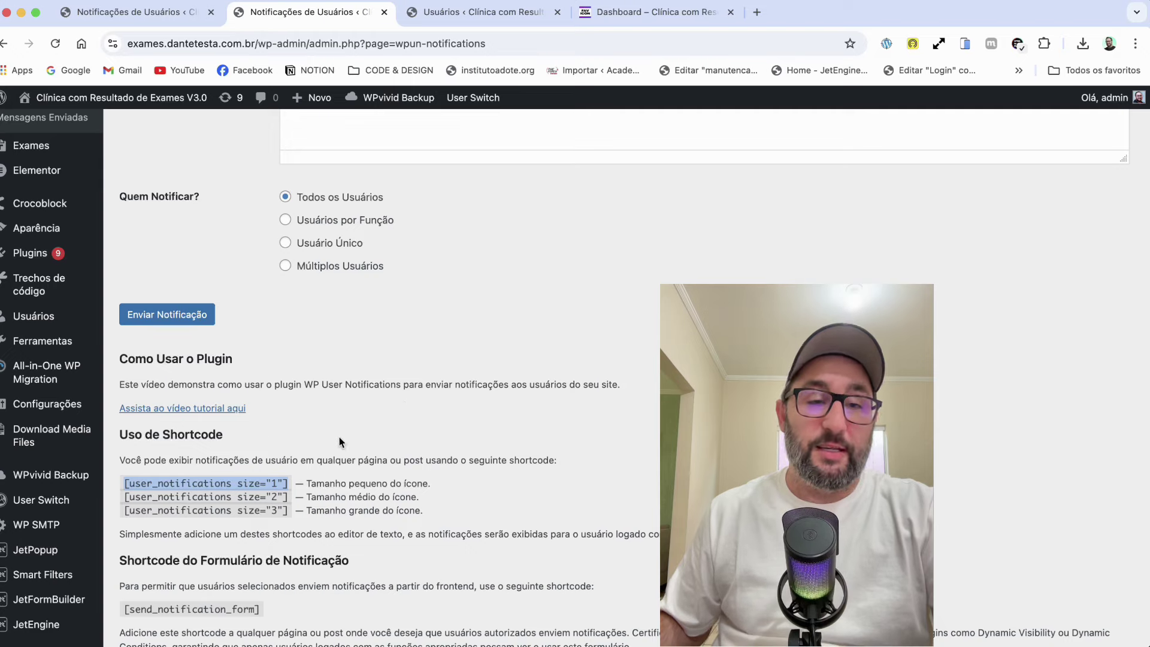
Create a new page titled "teste" and open it in the Elementor editor.
key(ctrl+shift+Tab)
click(30, 262)
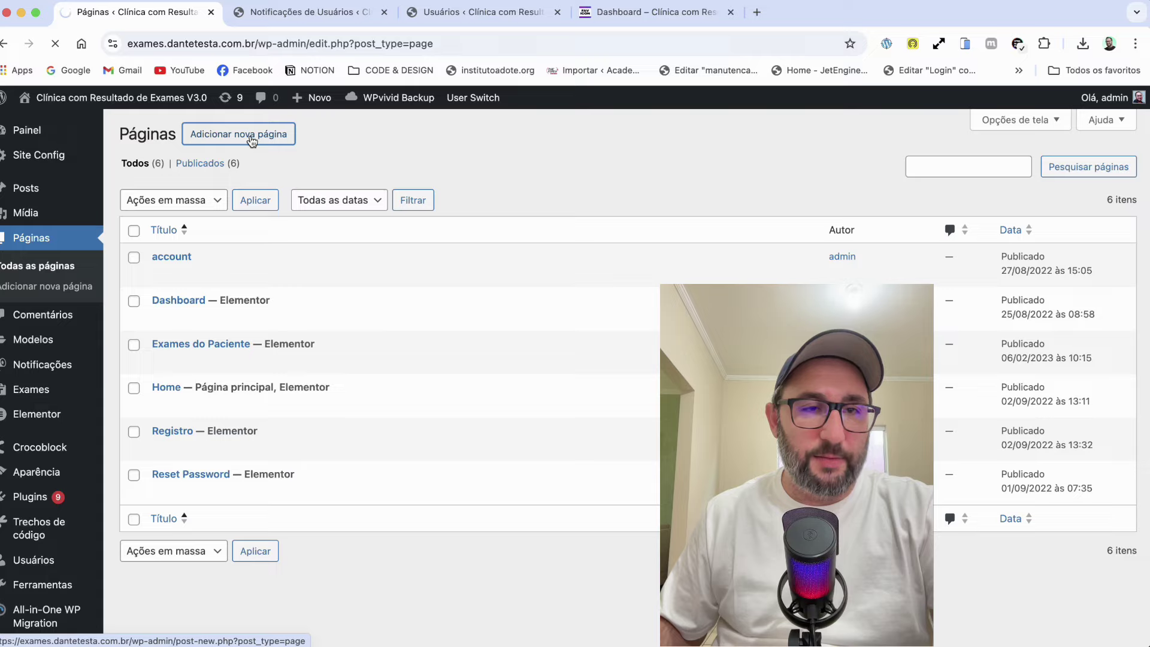
text(teste)
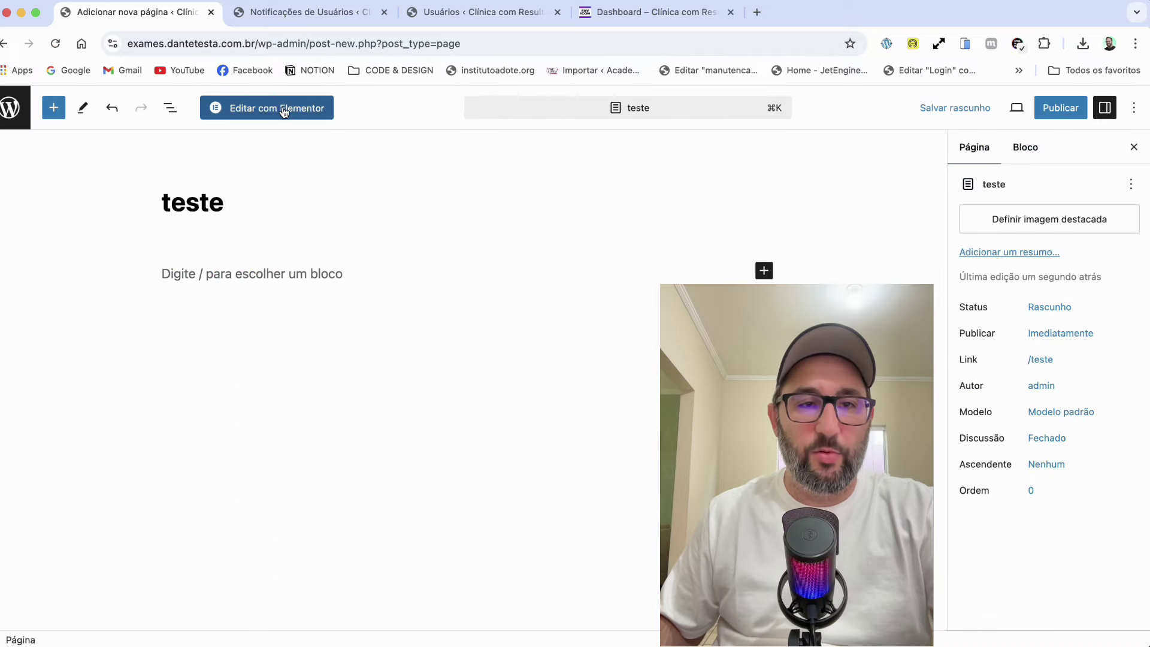
click(284, 111)
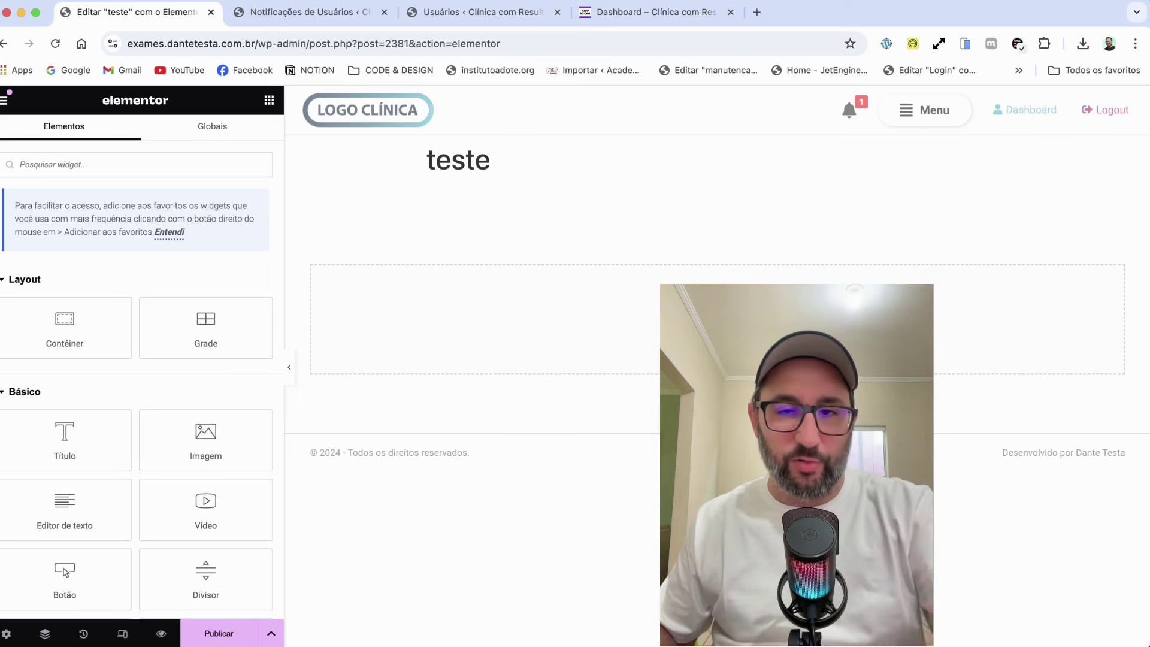
Add a Flexbox container to the page and place a Shortcode widget in it containing [user_notifications size="1"].
click(685, 309)
click(529, 349)
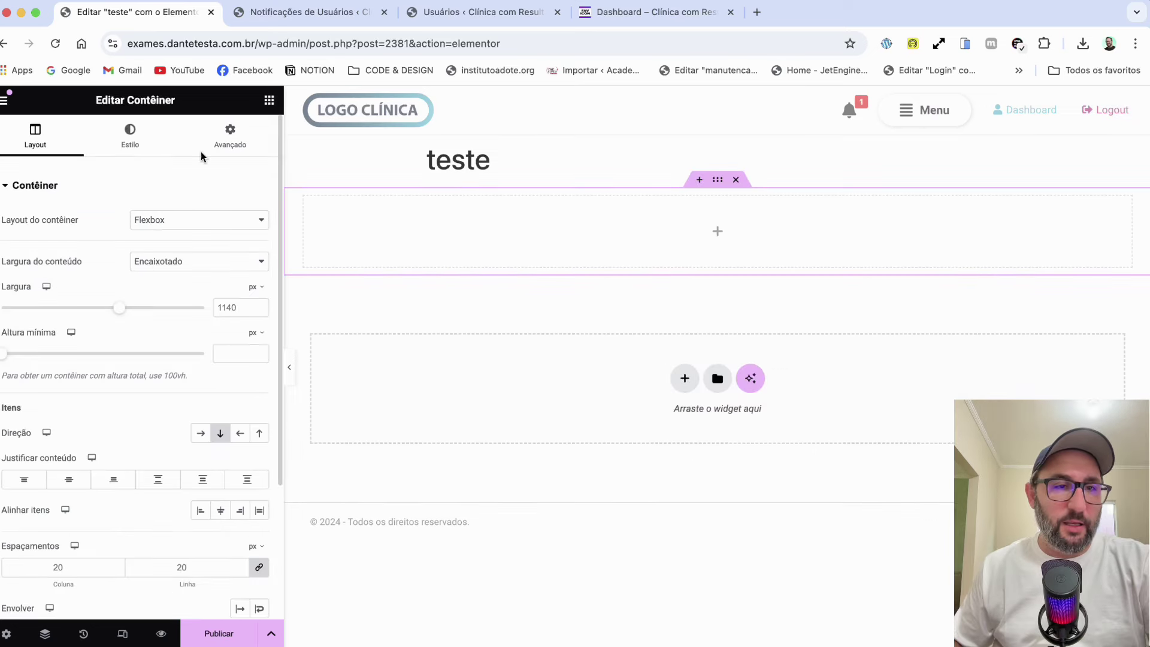
click(269, 100)
text(sho)
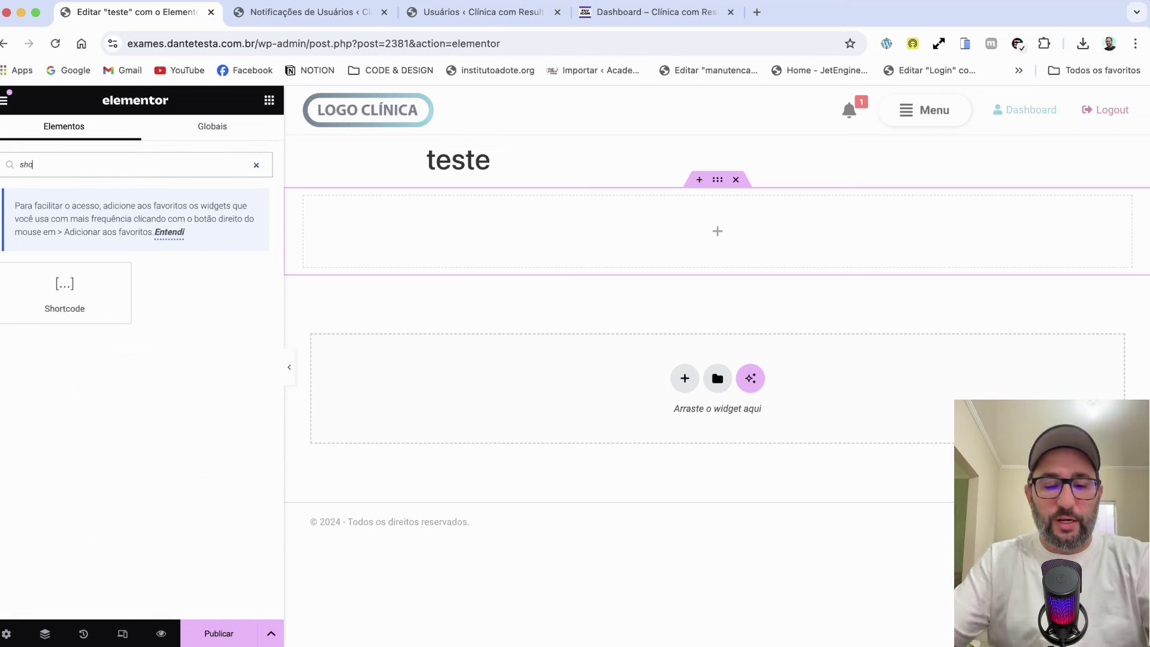
text(r)
drag(64, 282, 477, 229)
click(130, 289)
key(super+v)
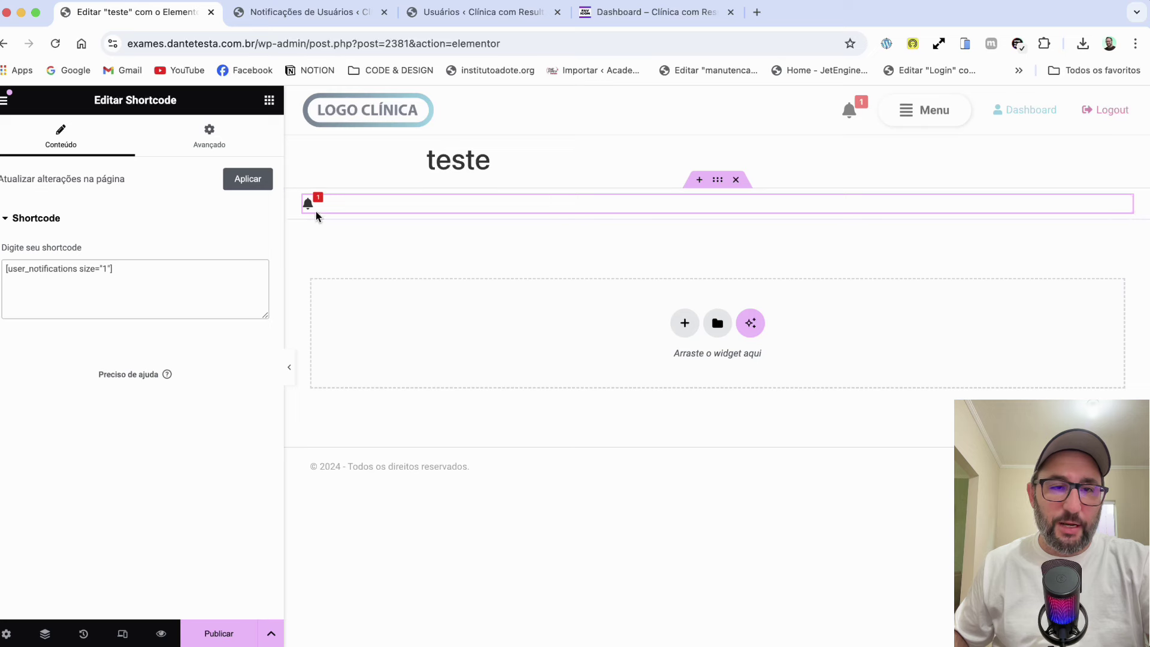
Try icon size 2 in the user_notifications shortcode and finish by setting the size to 3.
click(311, 208)
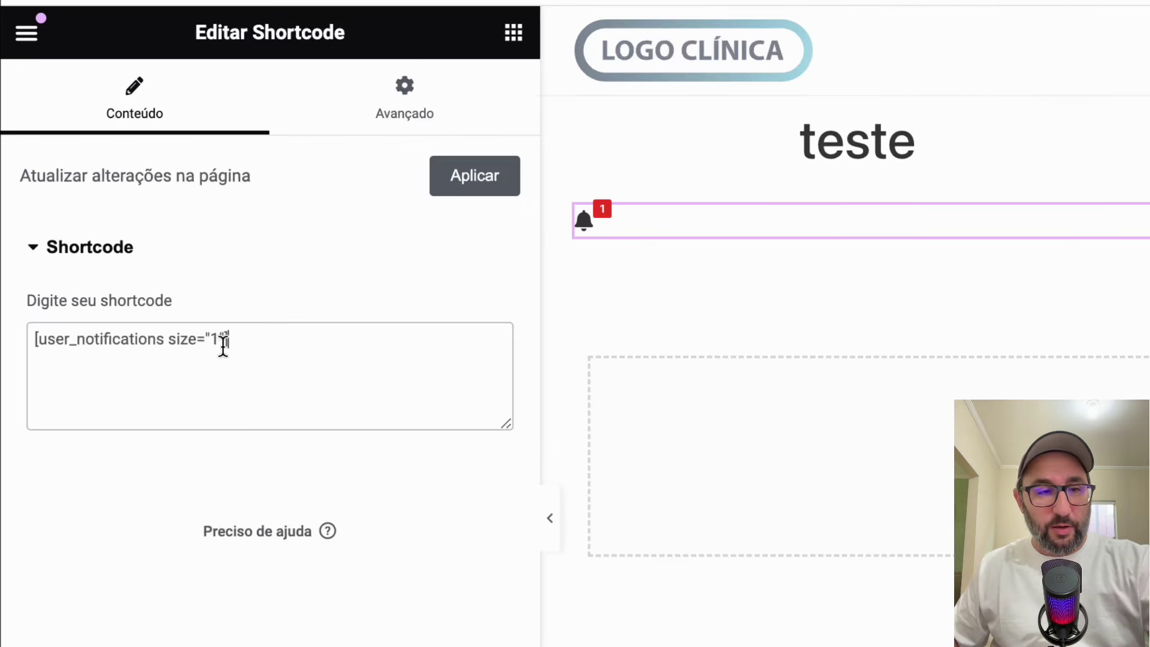
click(222, 340)
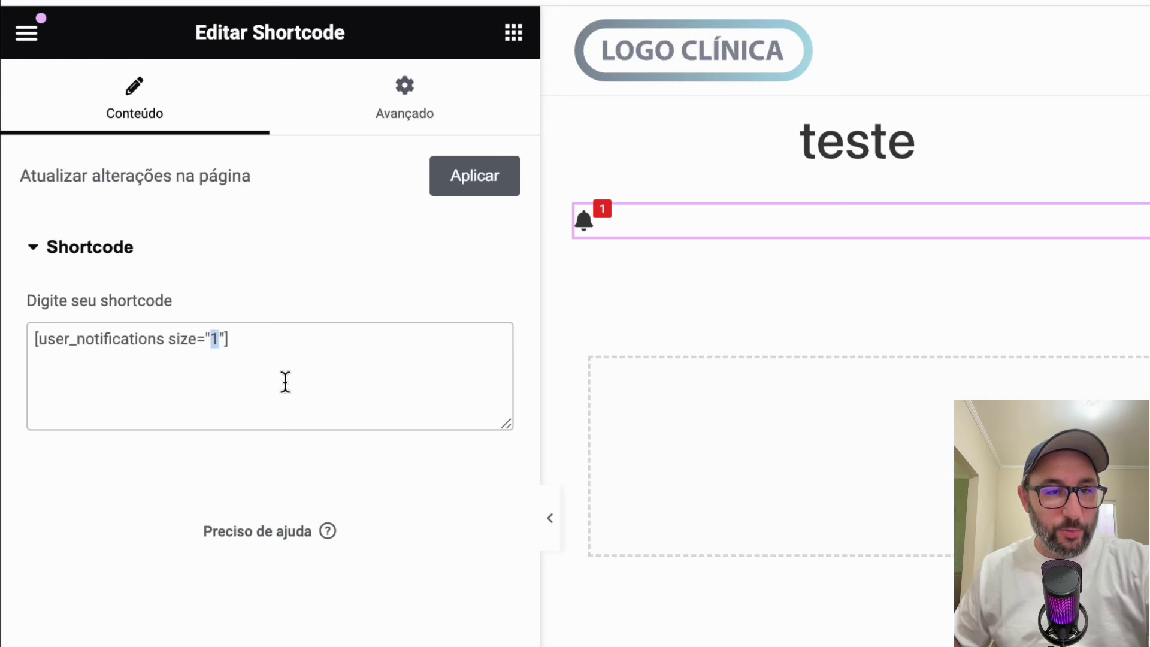
key(BackSpace)
text(2)
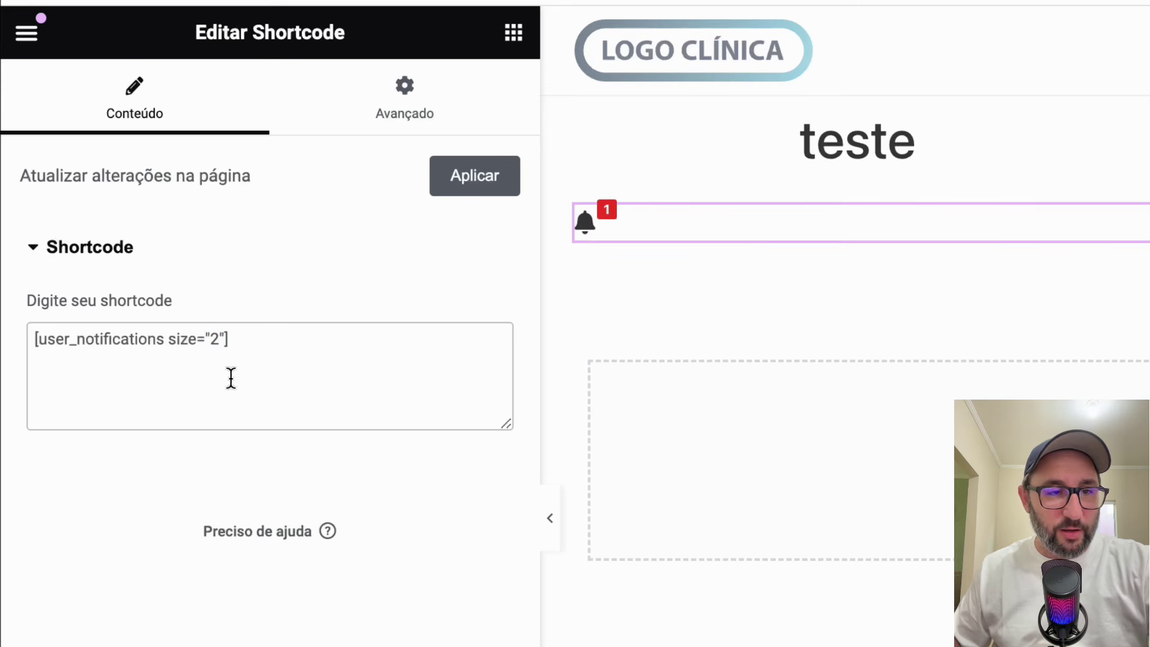
key(BackSpace)
text(3)
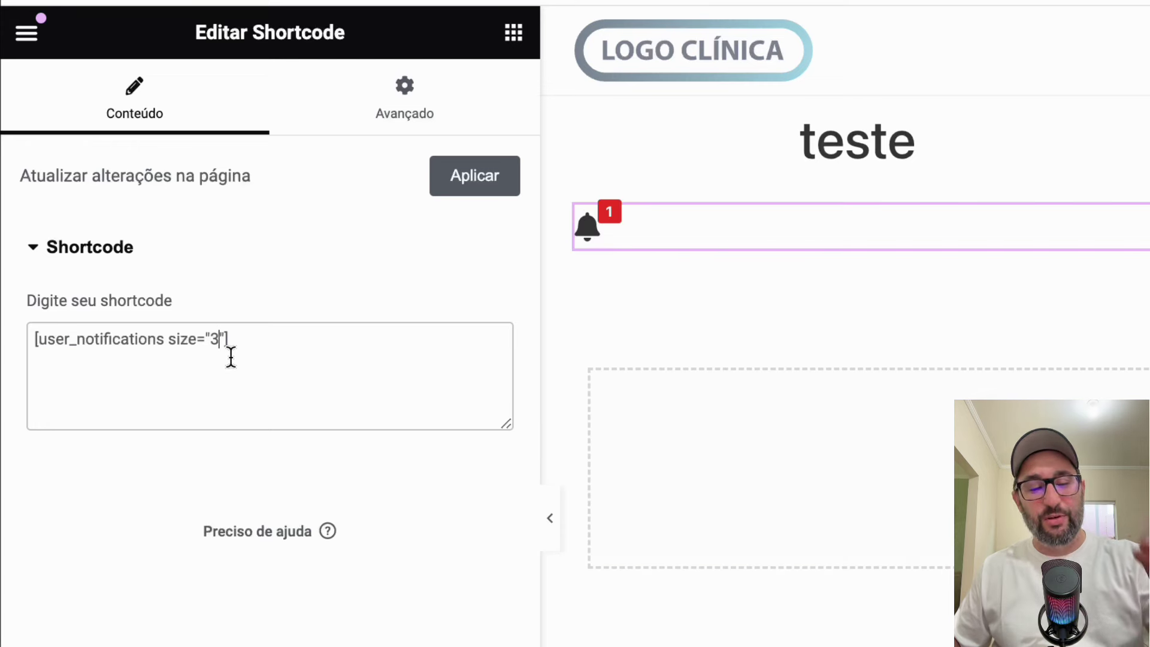
Copy the [send_notification_form] shortcode from the plugin instructions on the Notificações page.
drag(241, 350, 96, 338)
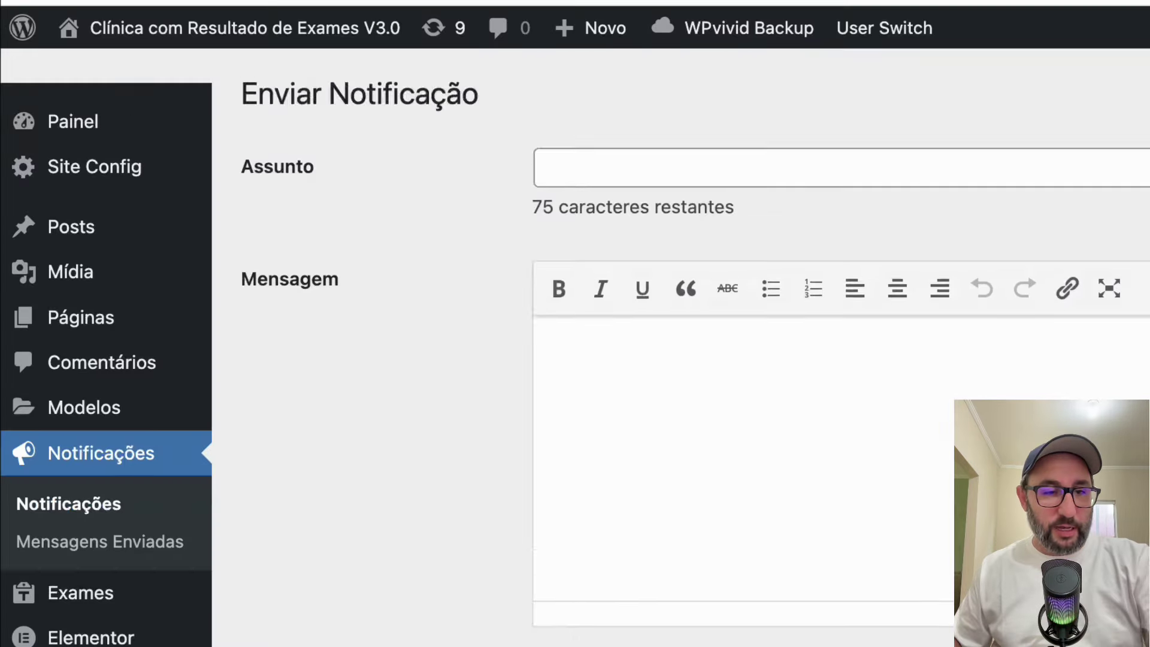
scroll(600, 359, down, 10)
scroll(521, 531, down, 1)
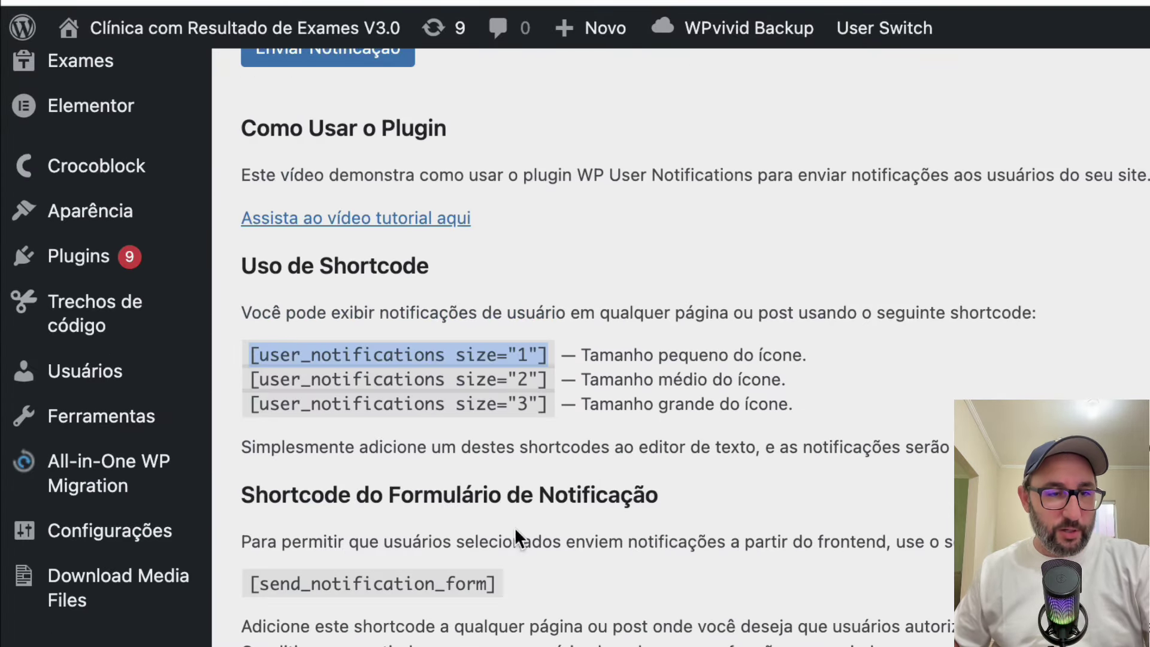
drag(495, 585, 249, 587)
key(super+c)
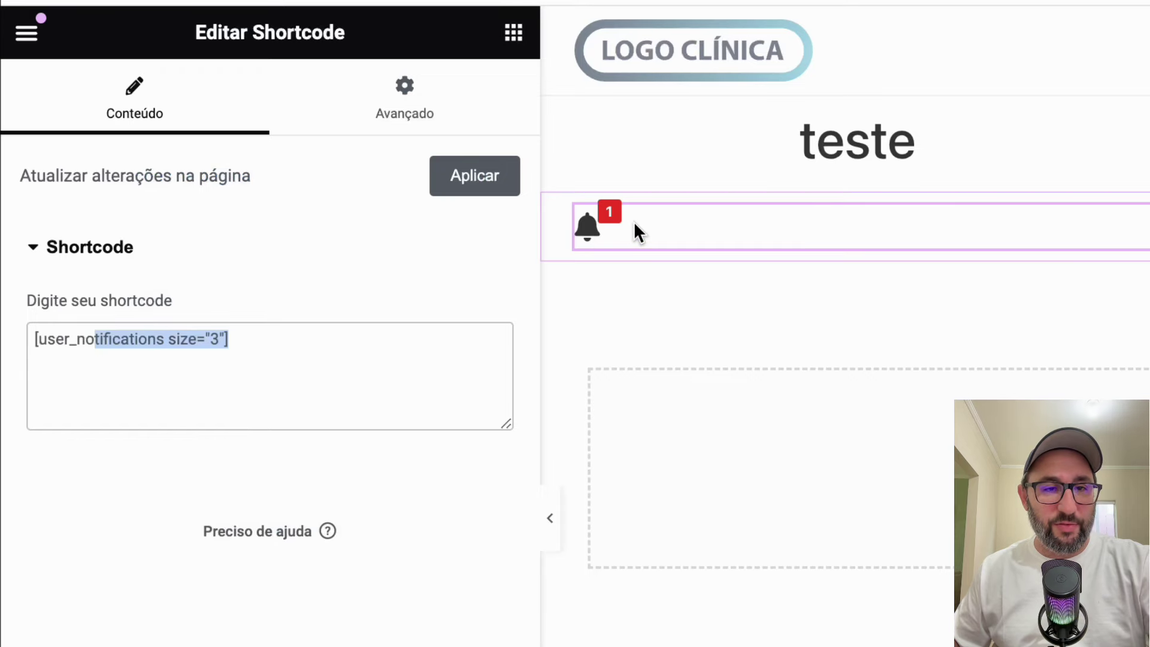
Replace the Shortcode widget's content with [send_notification_form] and publish the teste page.
right_click(636, 227)
drag(349, 359, 13, 336)
key(super+v)
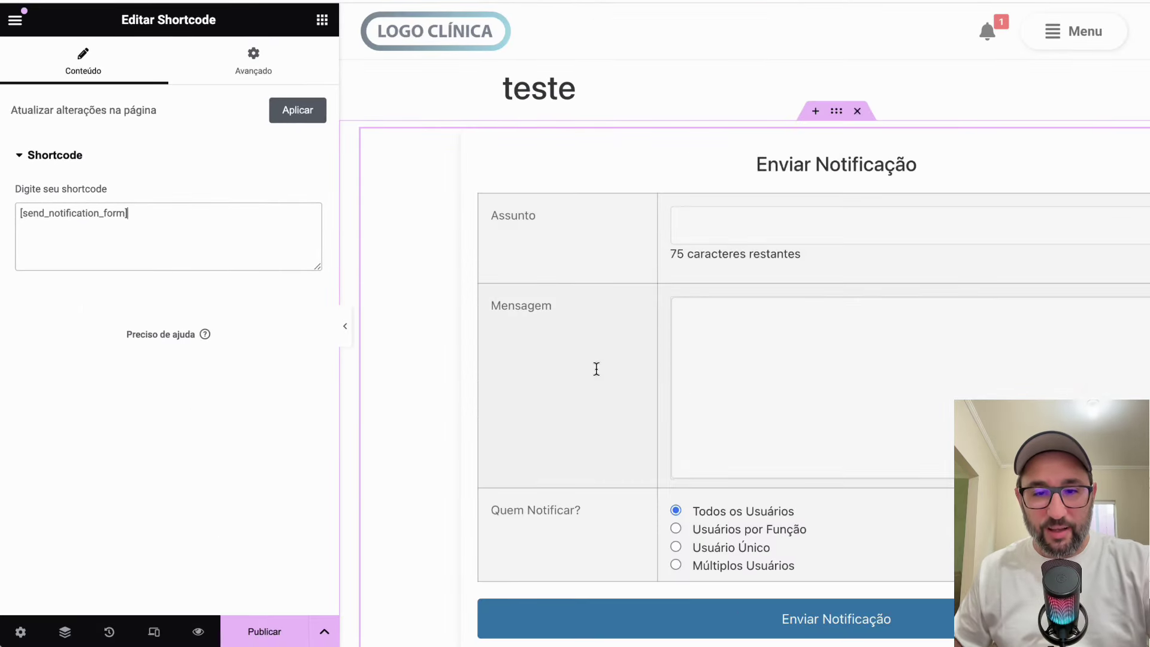
click(264, 630)
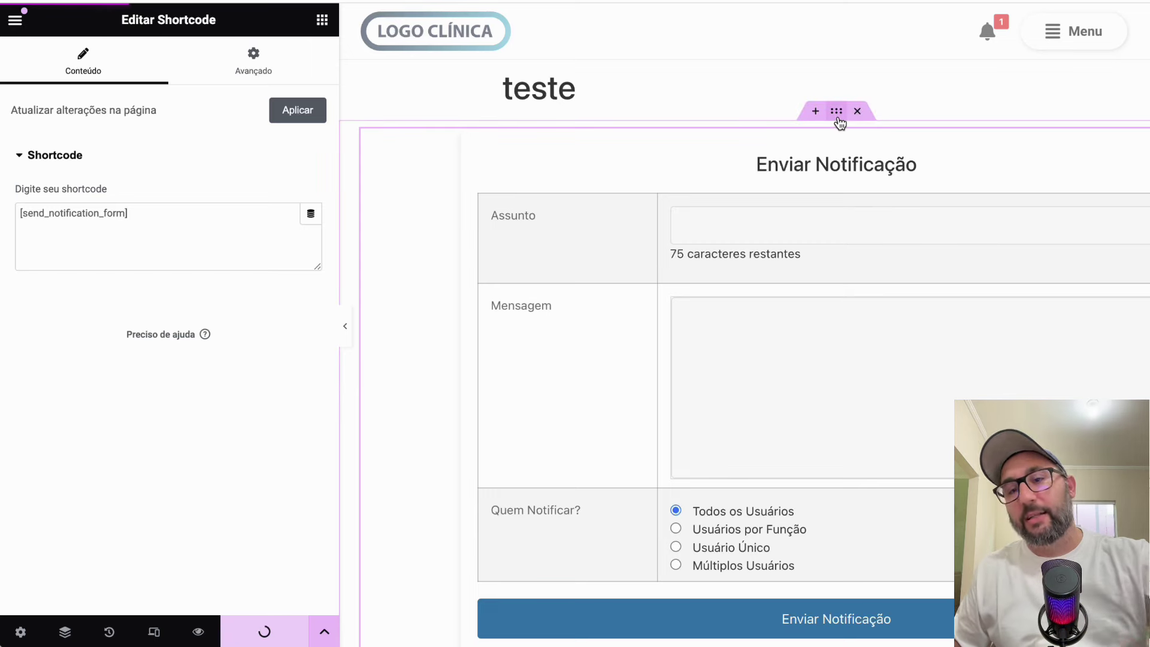
Open the advanced settings of the container holding the notification form and locate its Exibir condições option.
click(838, 115)
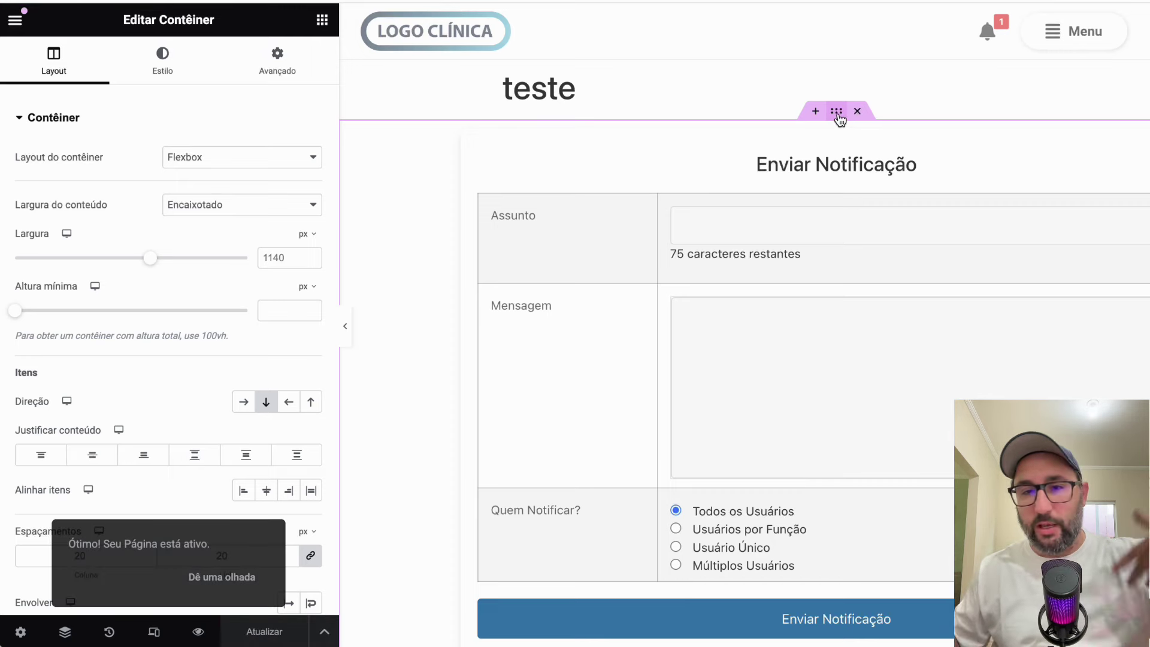
click(273, 70)
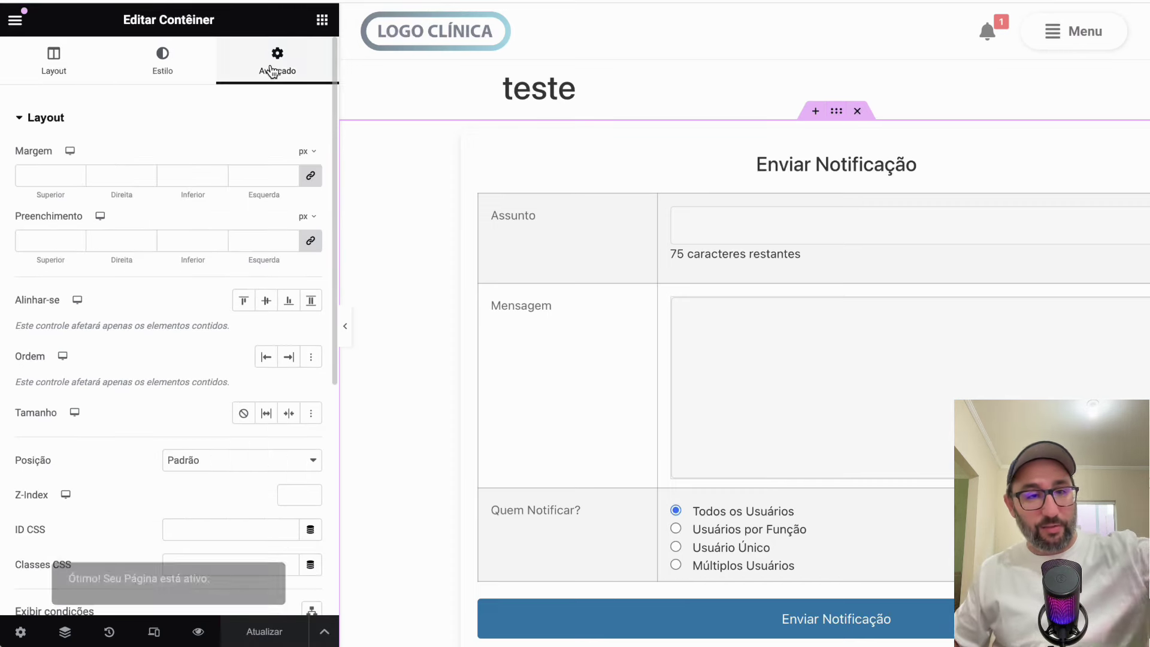
scroll(239, 300, down, 5)
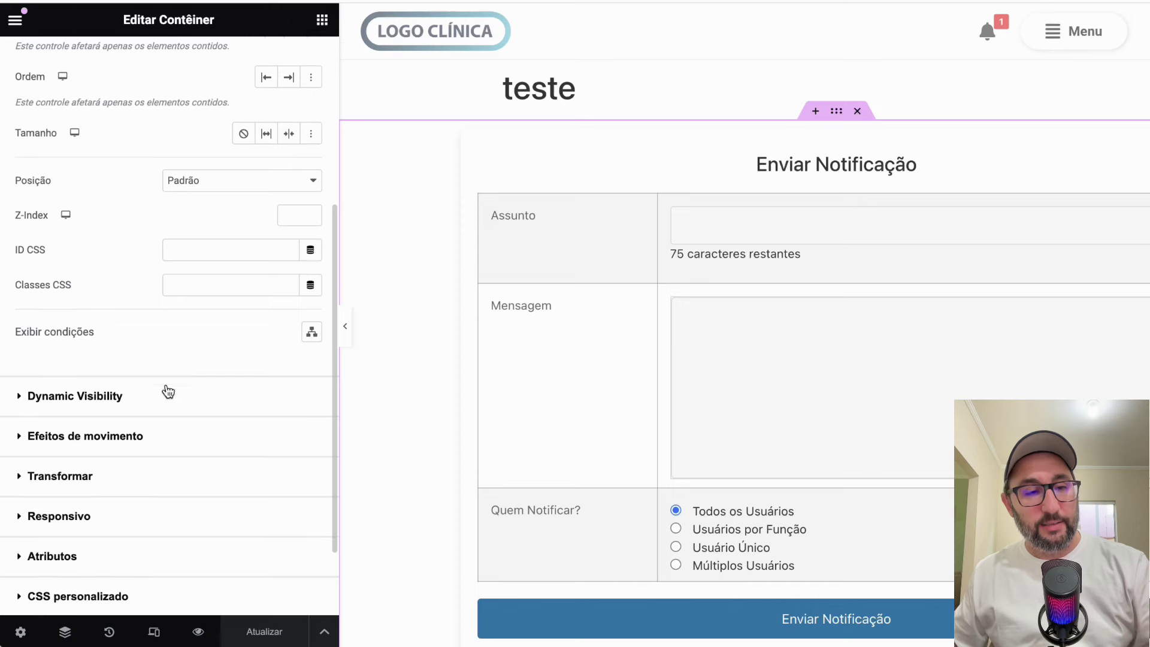
drag(14, 333, 107, 347)
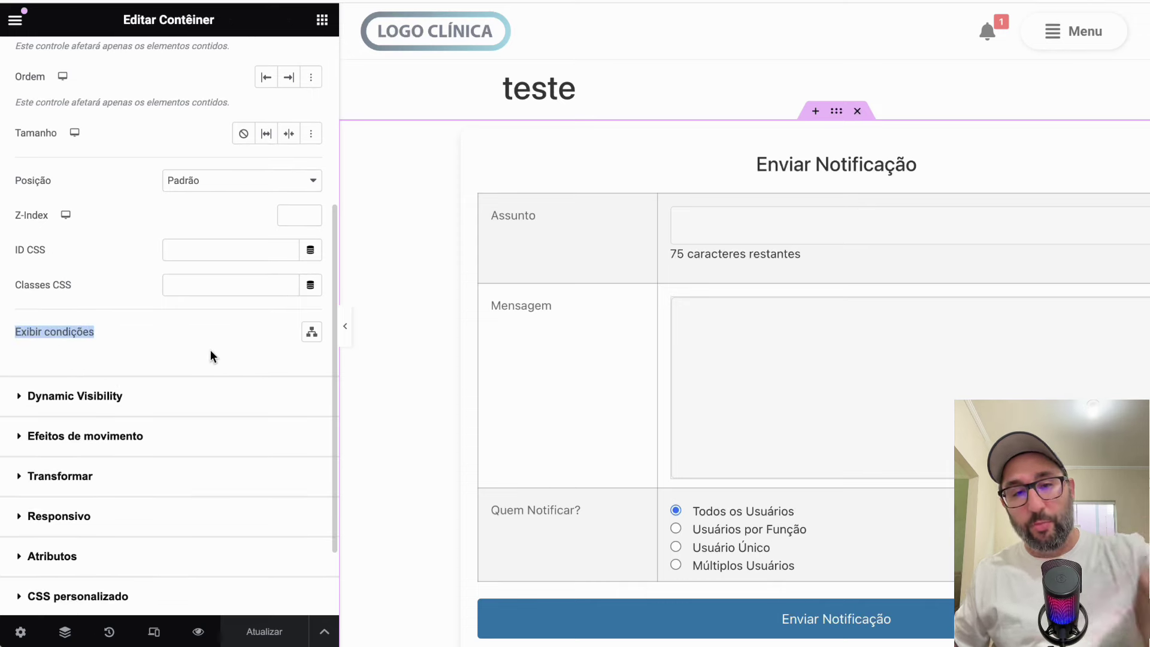
Try adding a display condition based on the user's Role to the form container and save it.
click(312, 333)
click(674, 306)
click(465, 317)
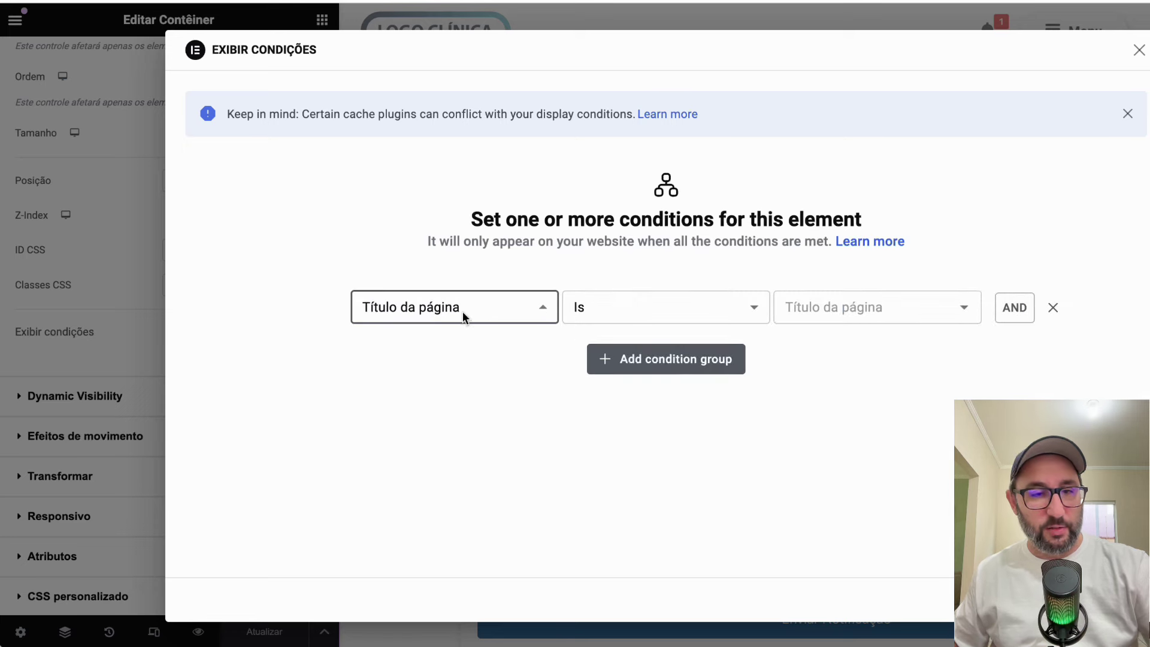
scroll(444, 434, down, 5)
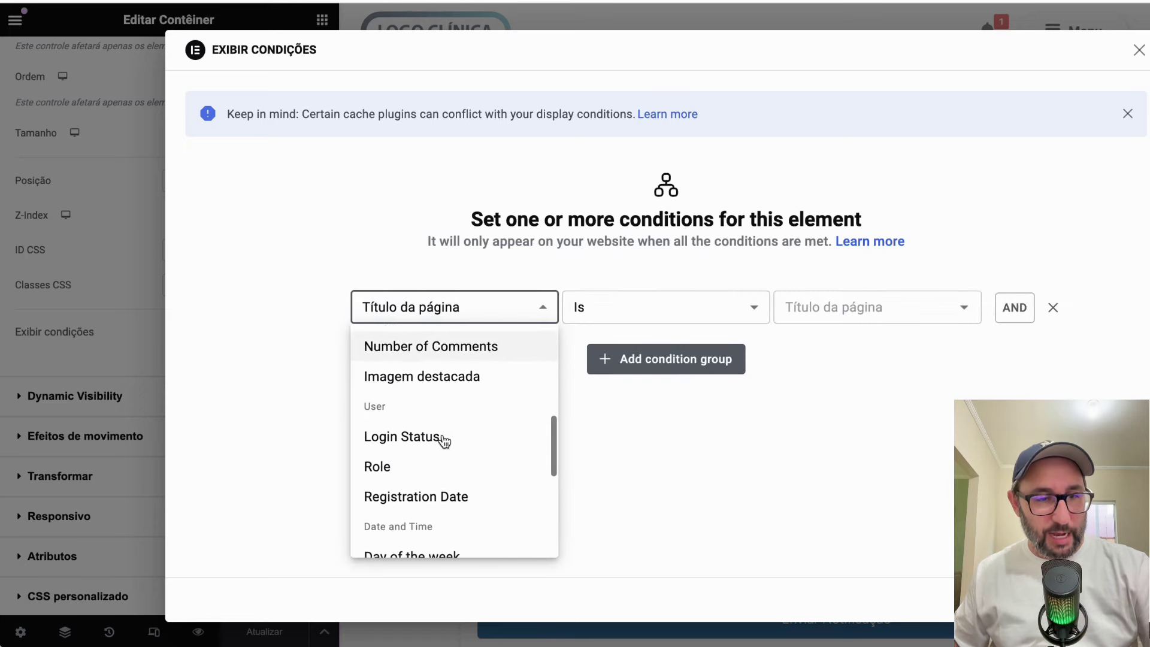
scroll(420, 443, down, 1)
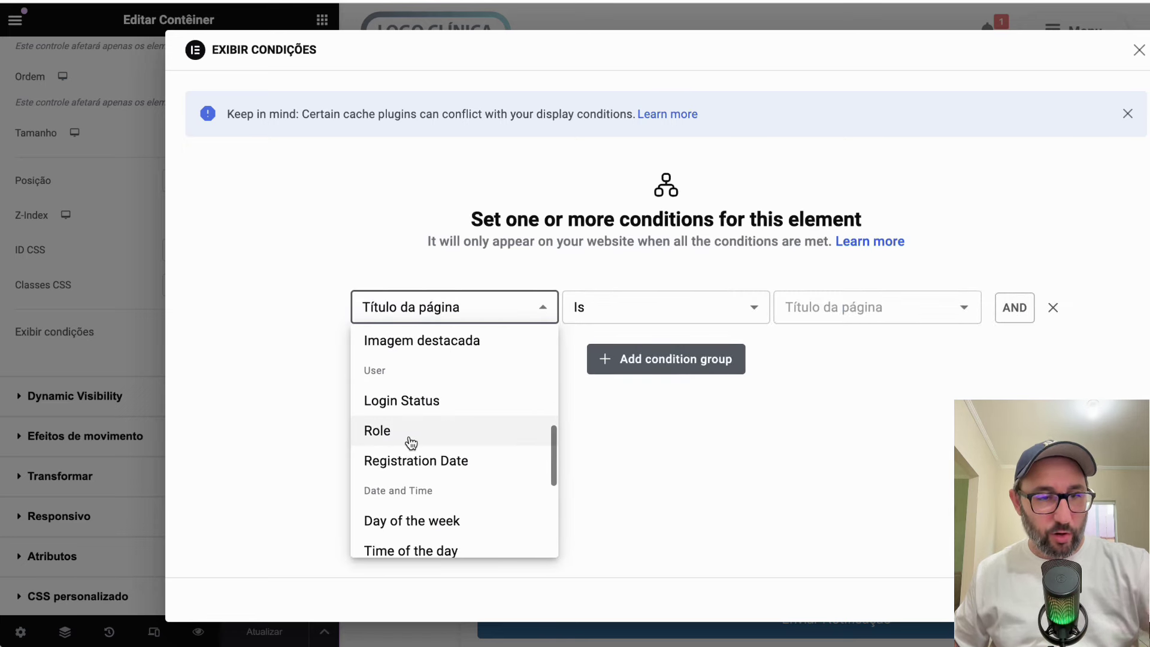
click(840, 307)
click(833, 343)
click(1091, 600)
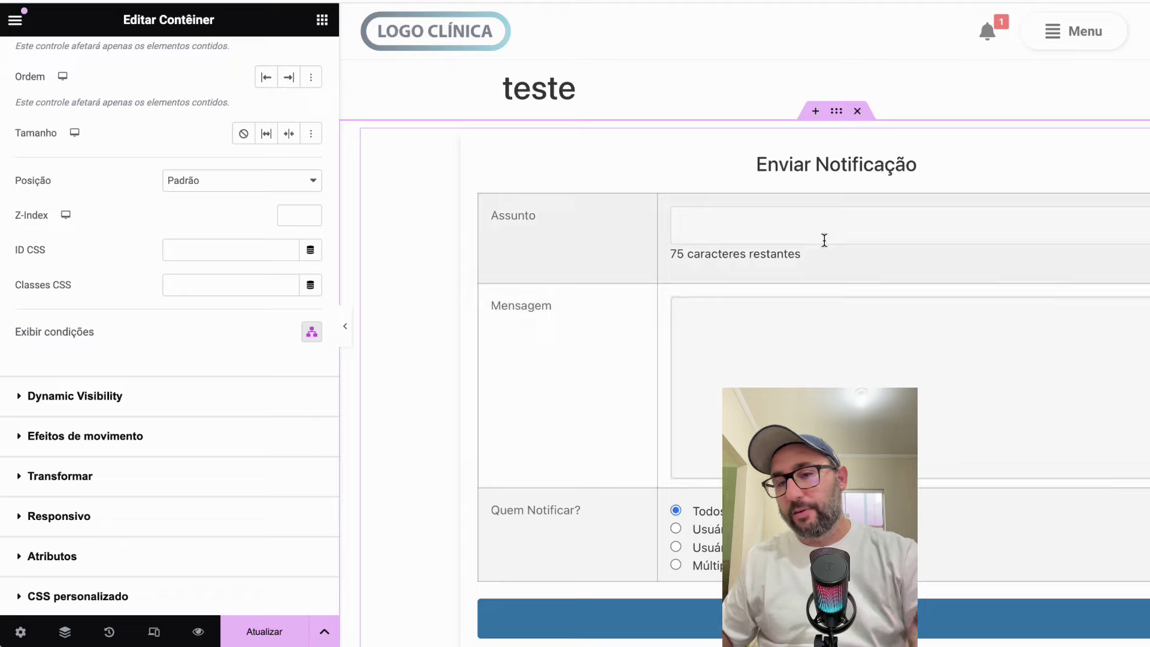
Remove the display condition from the form container and save the empty condition set.
click(312, 333)
click(1053, 308)
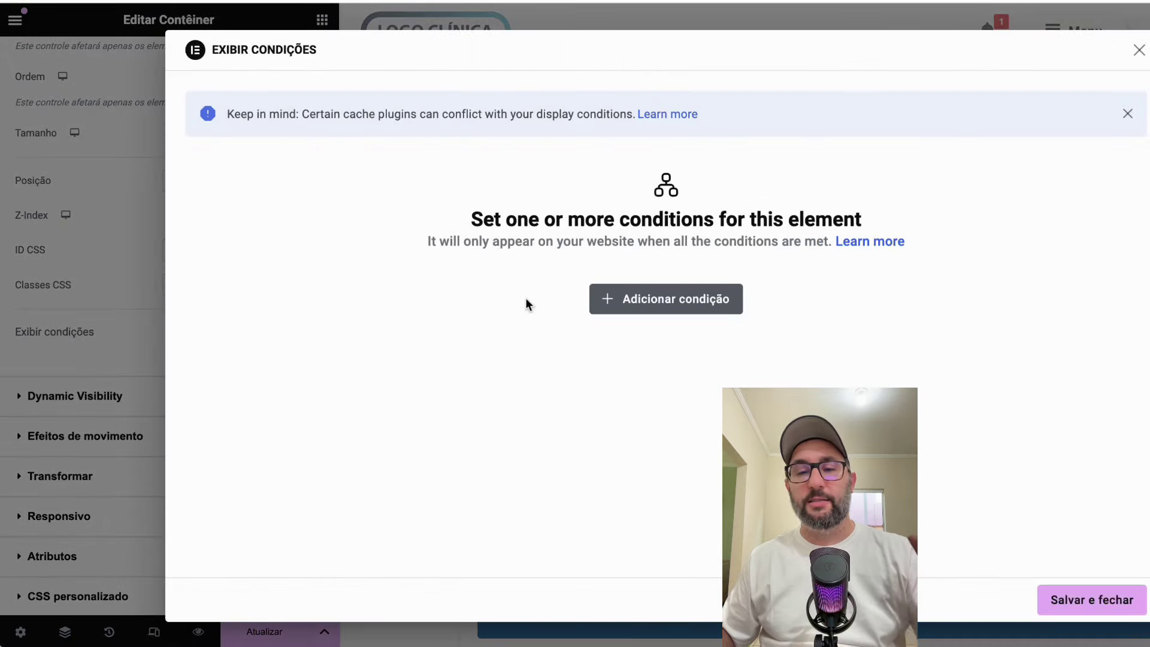
click(1088, 600)
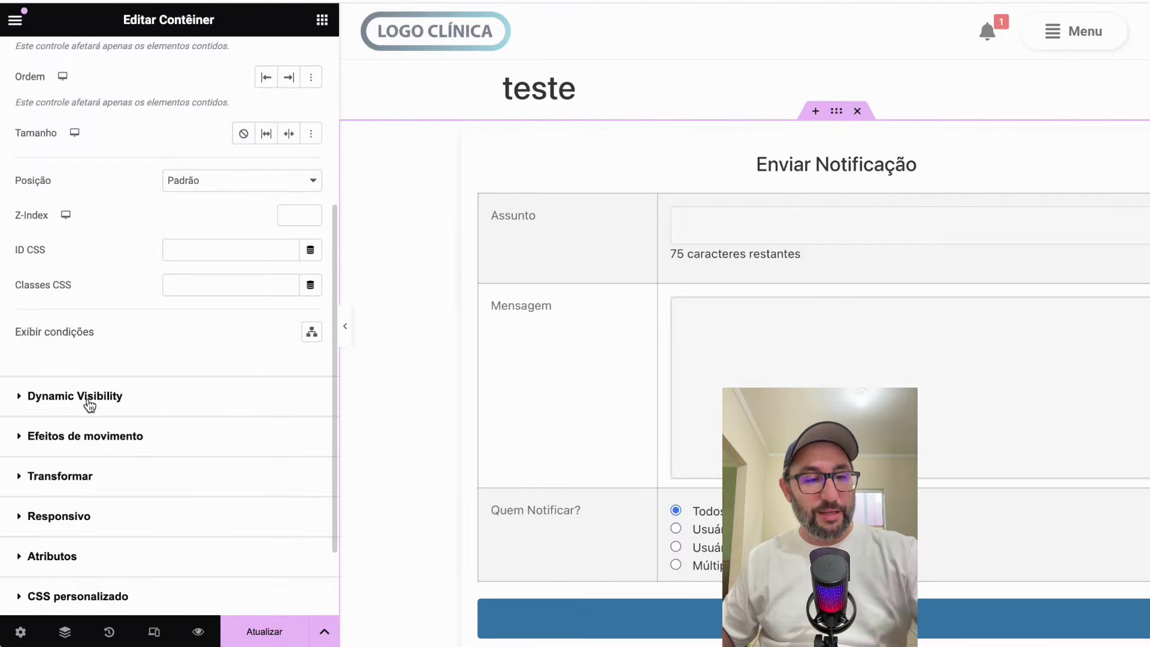
Enable Dynamic Visibility on the form container with the condition User Role is set to Administrator, and check the other available roles.
click(92, 399)
click(311, 195)
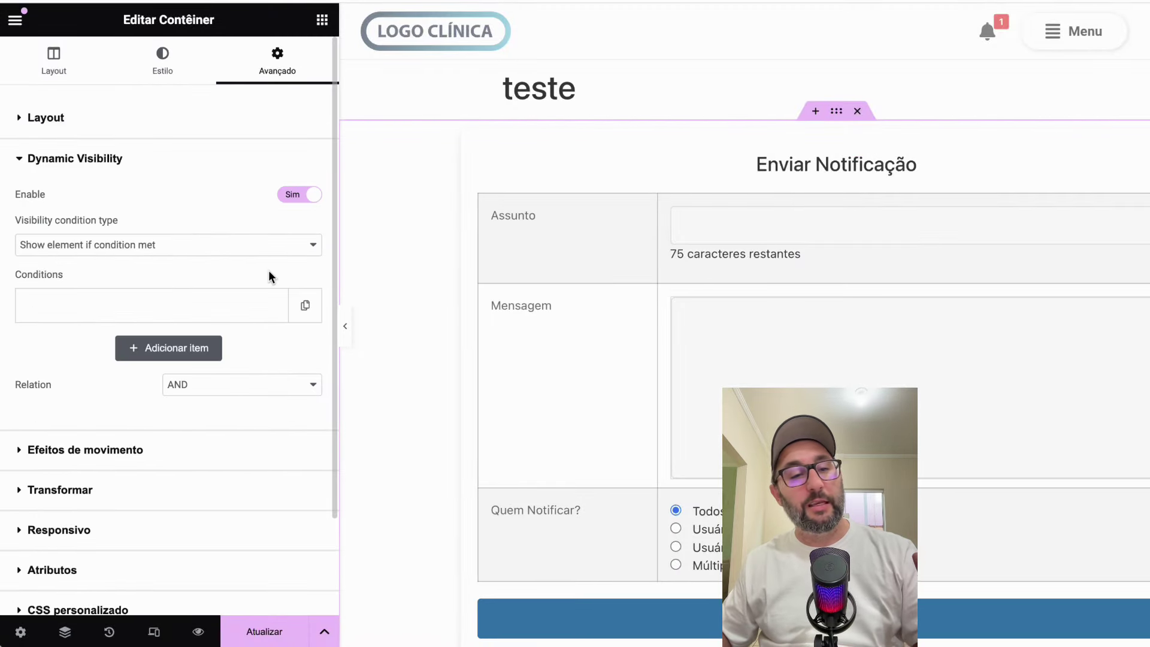
click(144, 310)
click(131, 366)
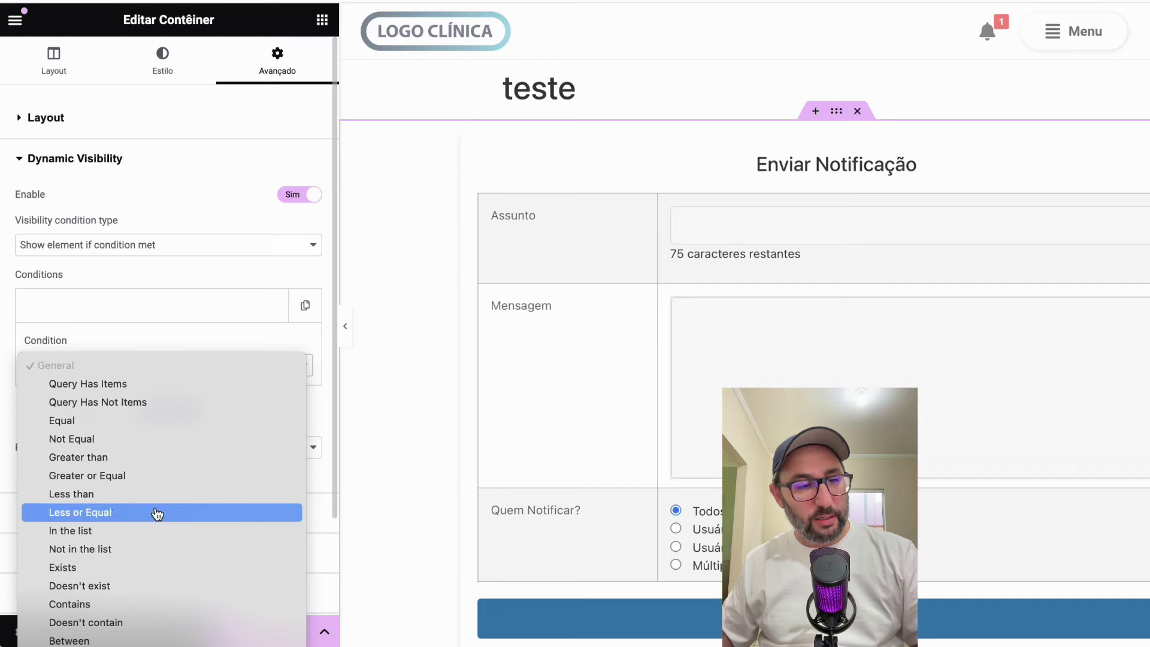
scroll(154, 509, down, 5)
click(98, 404)
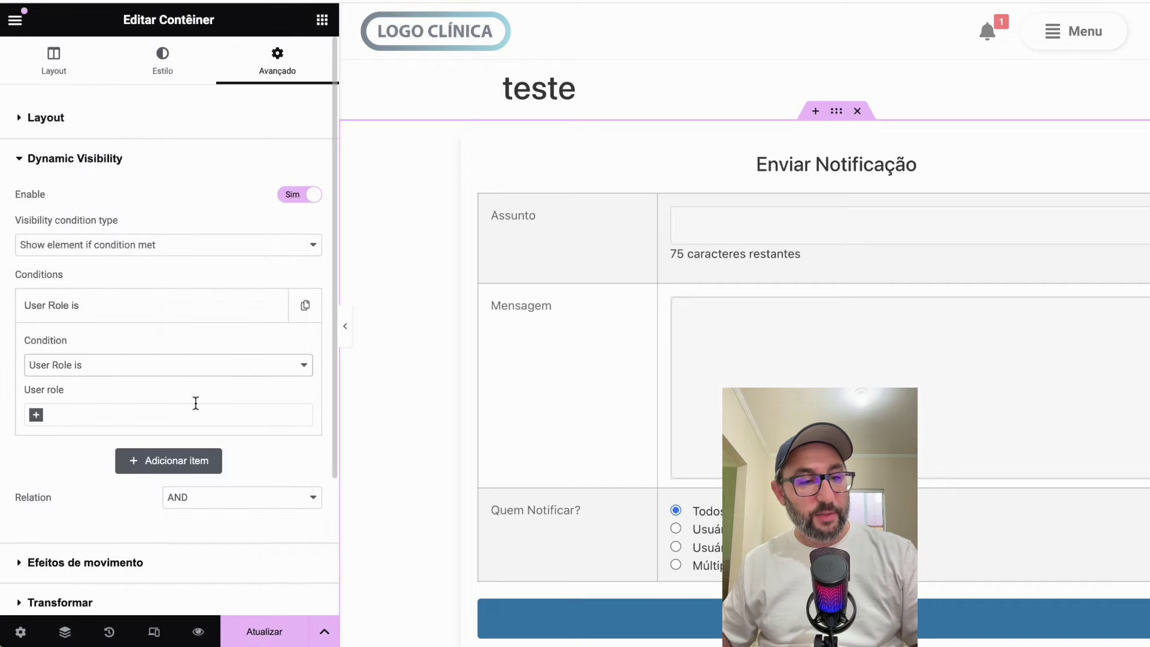
click(171, 408)
click(102, 439)
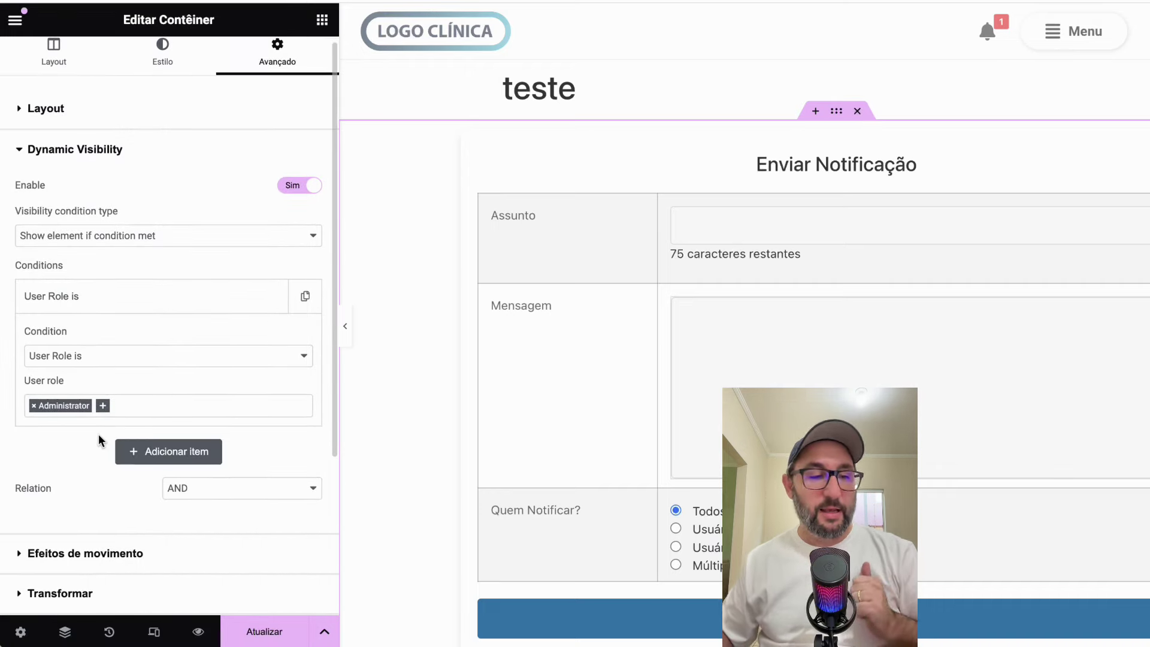
click(164, 408)
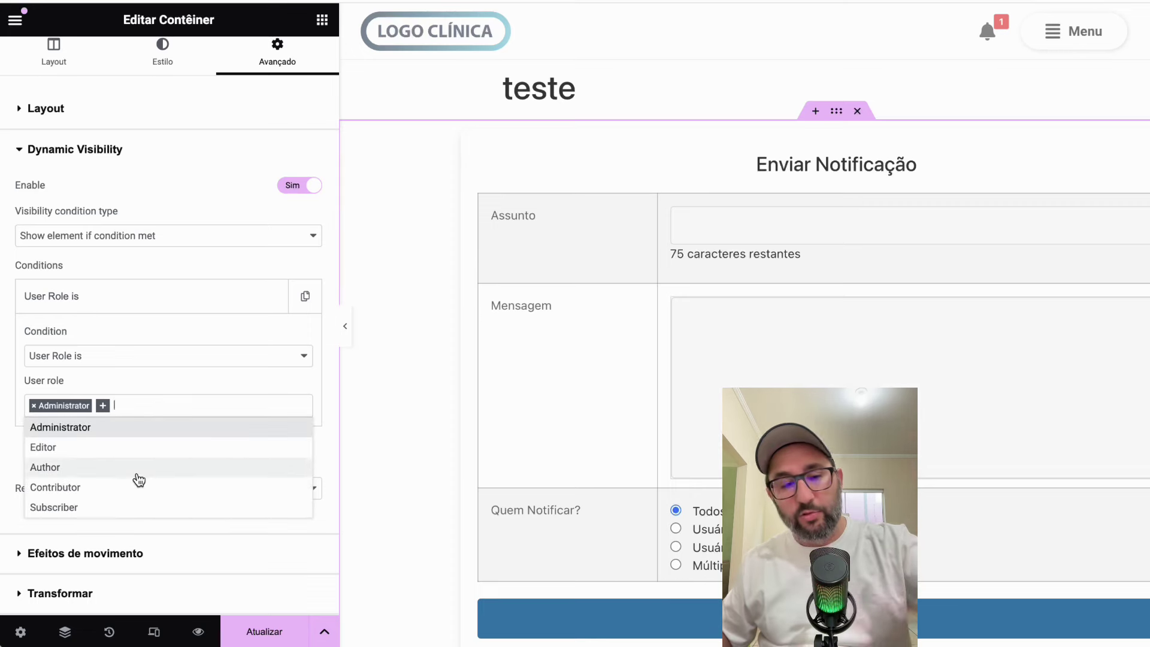
click(207, 387)
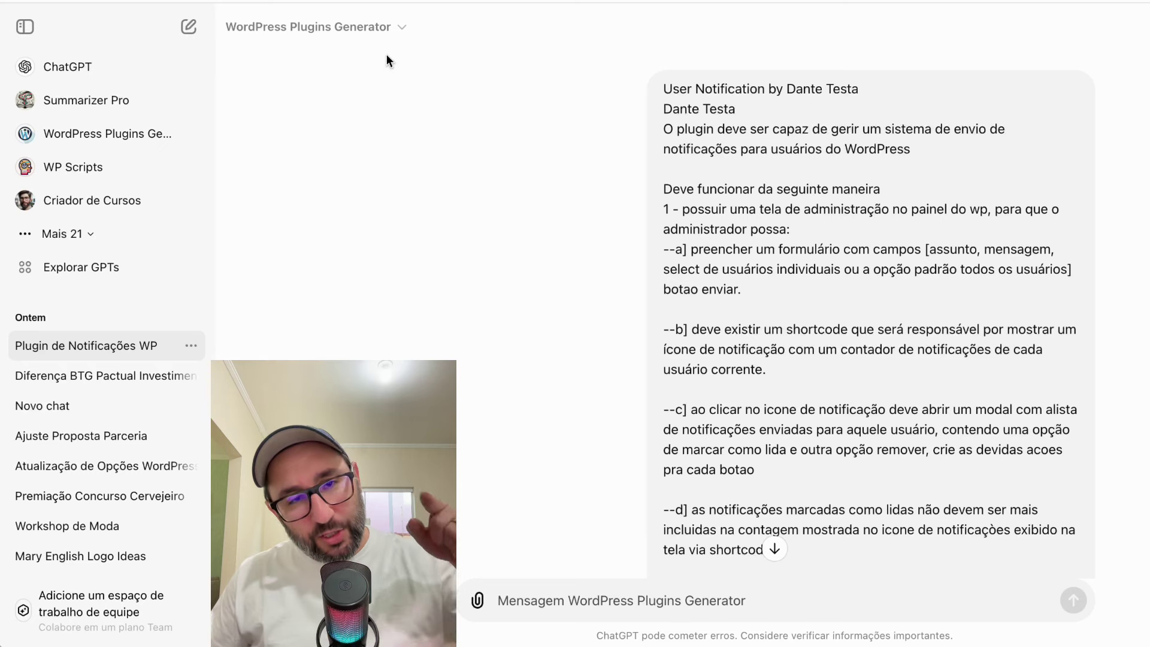
Examine the WordPress Plugins Generator options, the notification plugin prompt and the generated plugin code in the ChatGPT conversation.
click(388, 31)
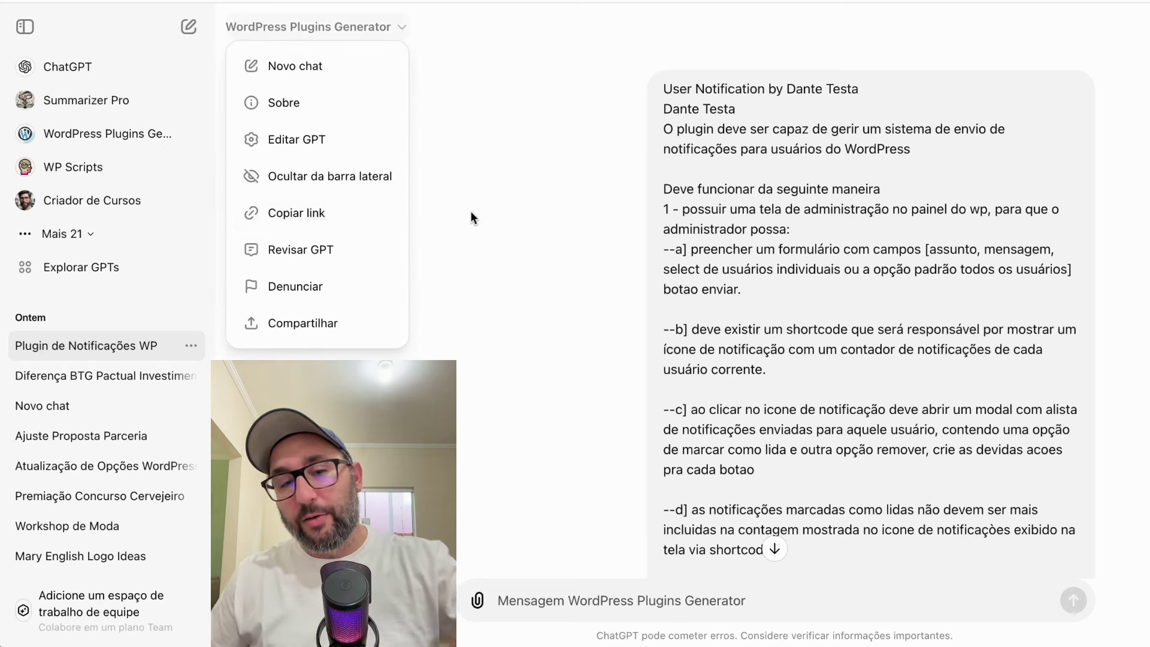
click(526, 214)
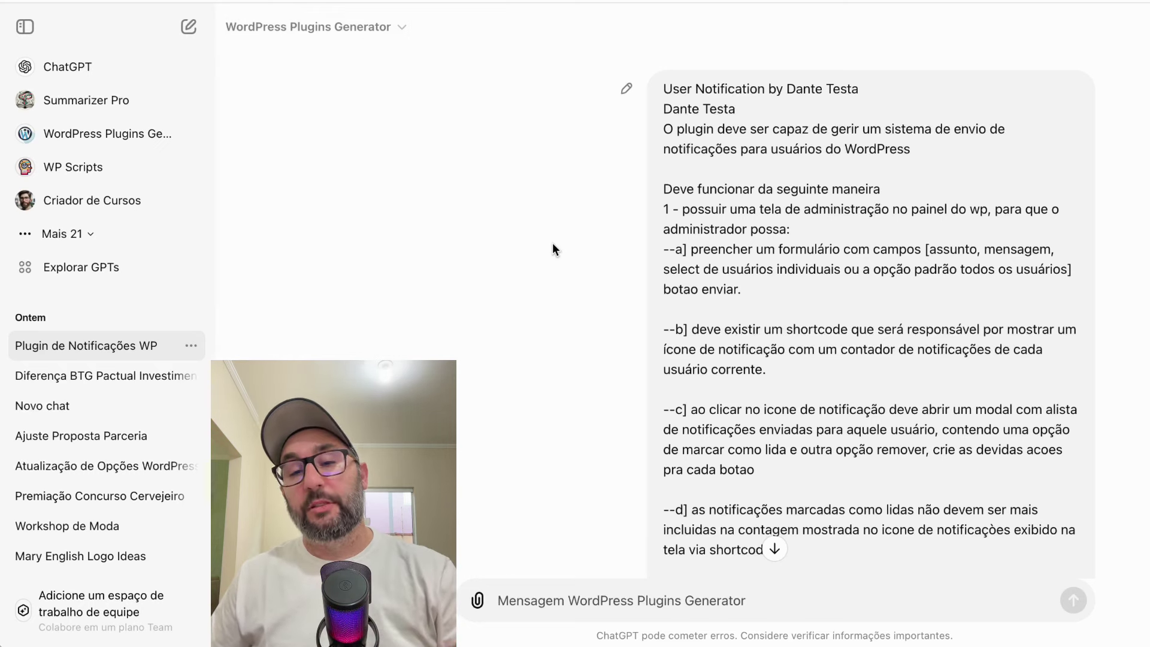
scroll(795, 350, down, 5)
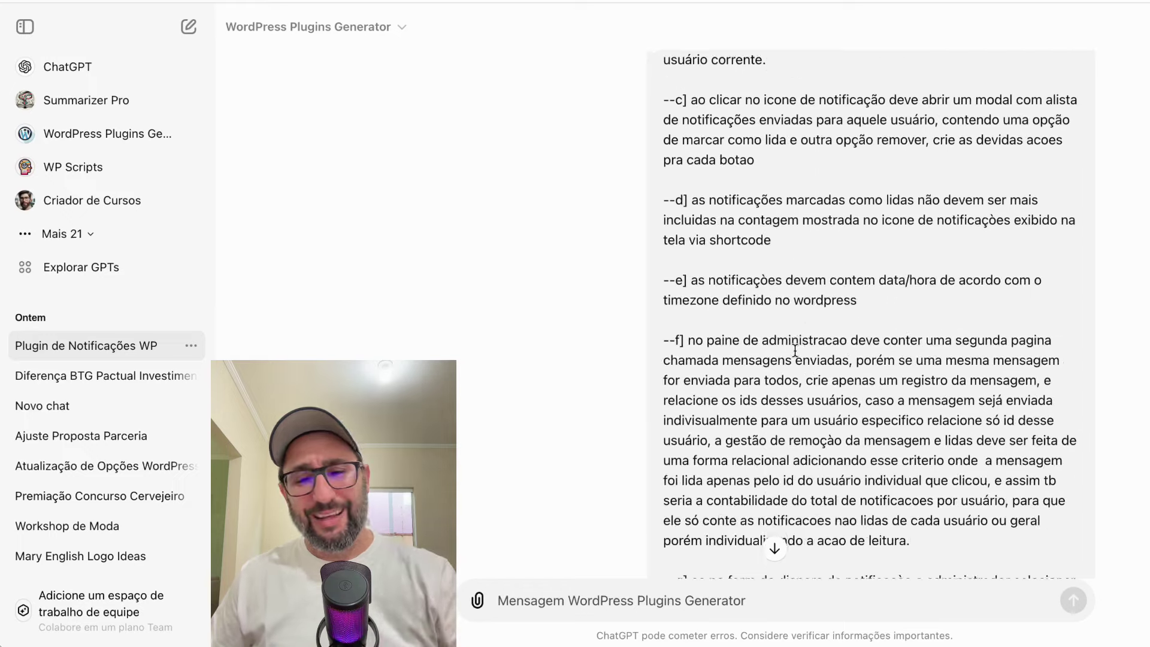
scroll(795, 351, down, 15)
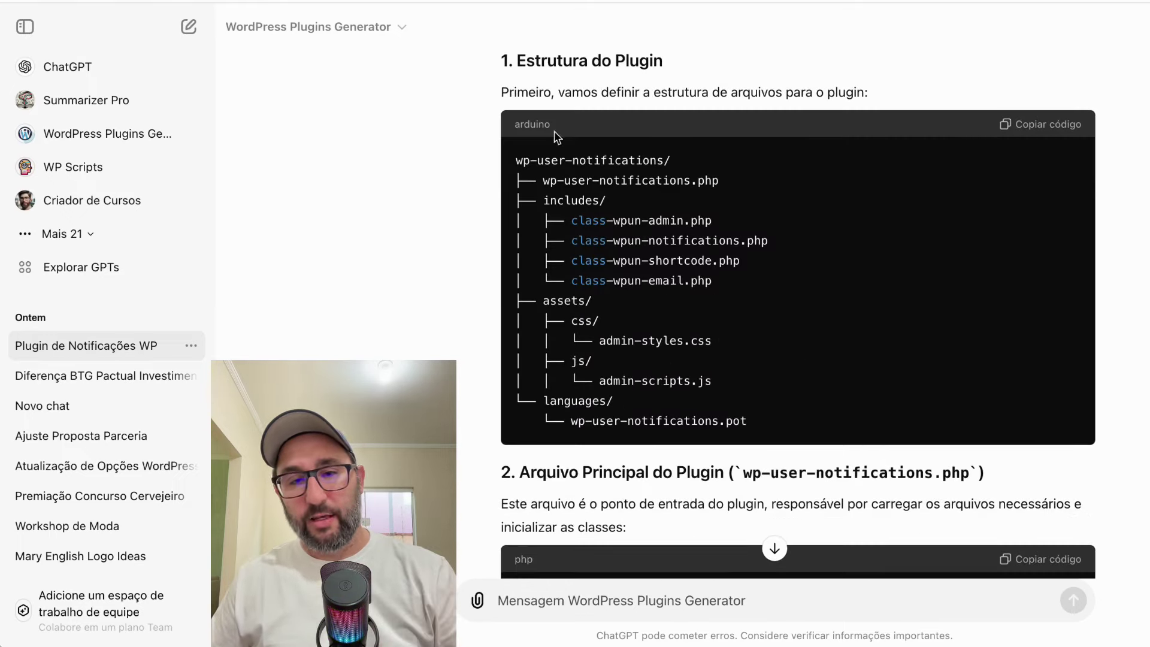
scroll(722, 386, down, 7)
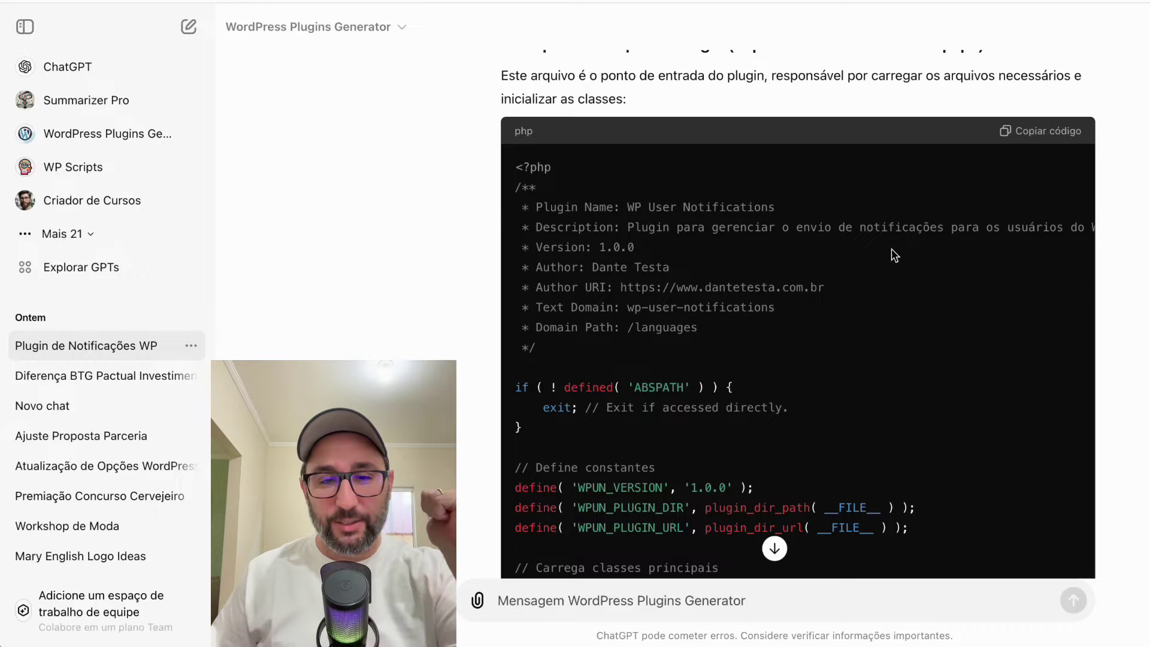
scroll(895, 256, down, 20)
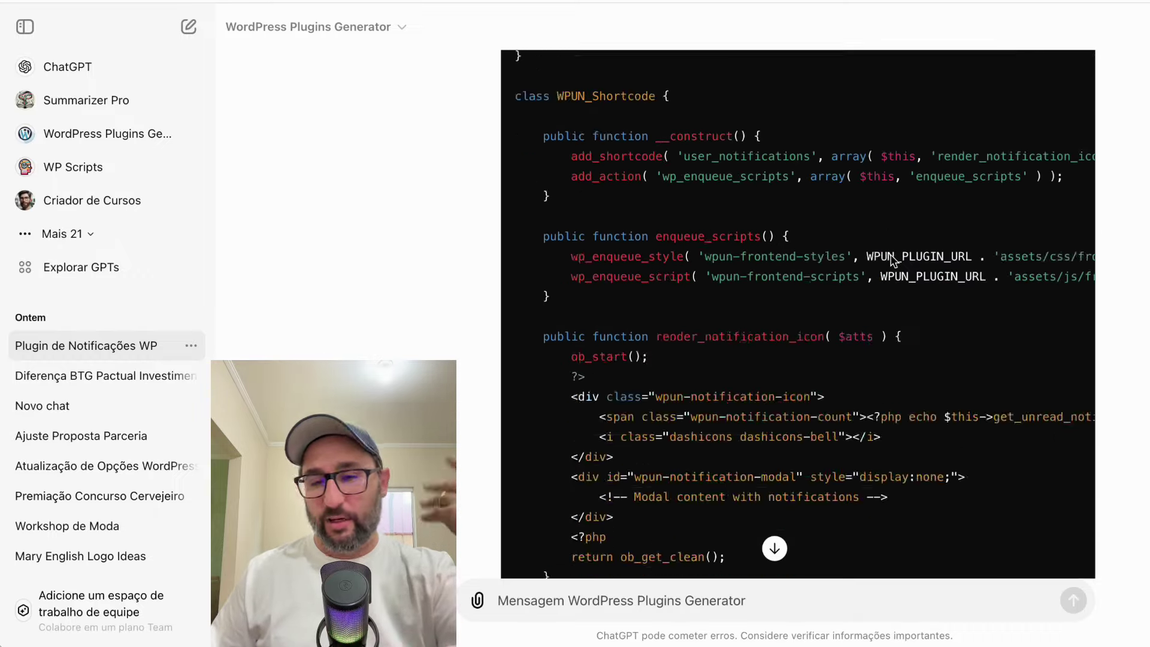
scroll(894, 260, up, 20)
scroll(894, 261, down, 10)
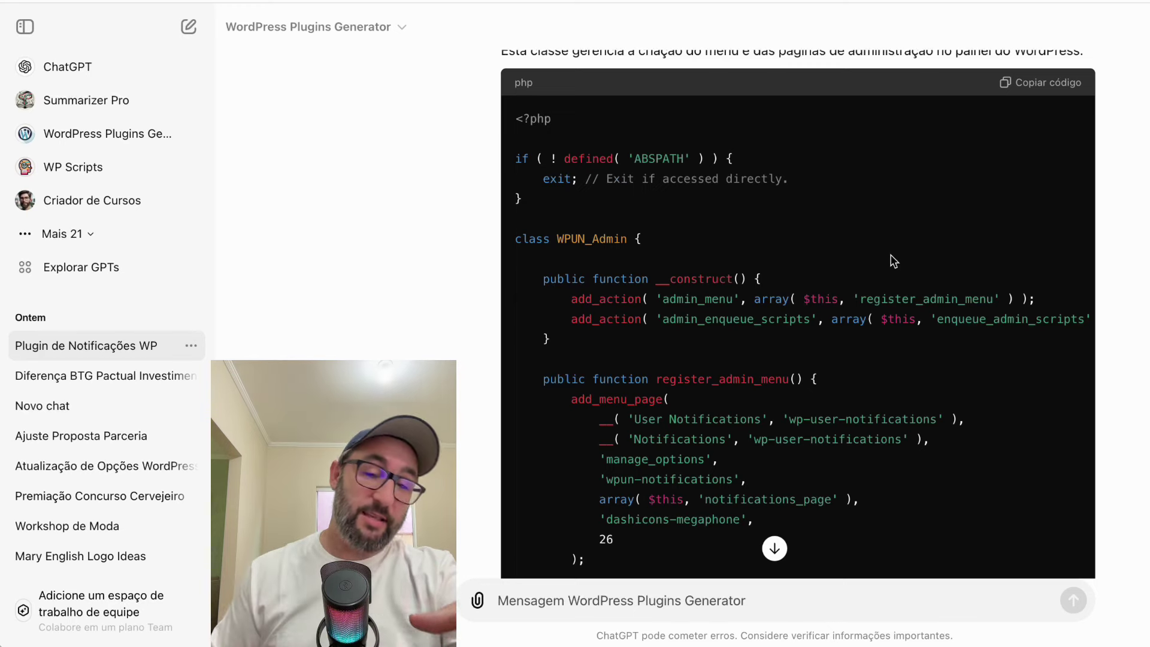
scroll(894, 261, down, 10)
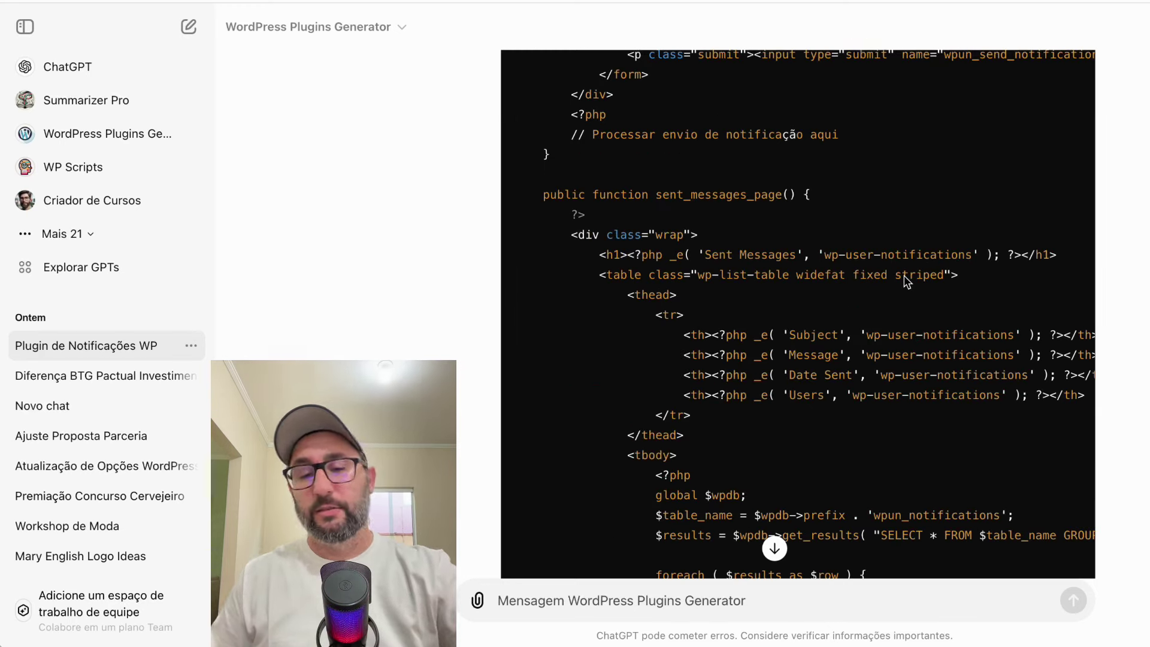
scroll(906, 293, down, 15)
scroll(908, 312, down, 8)
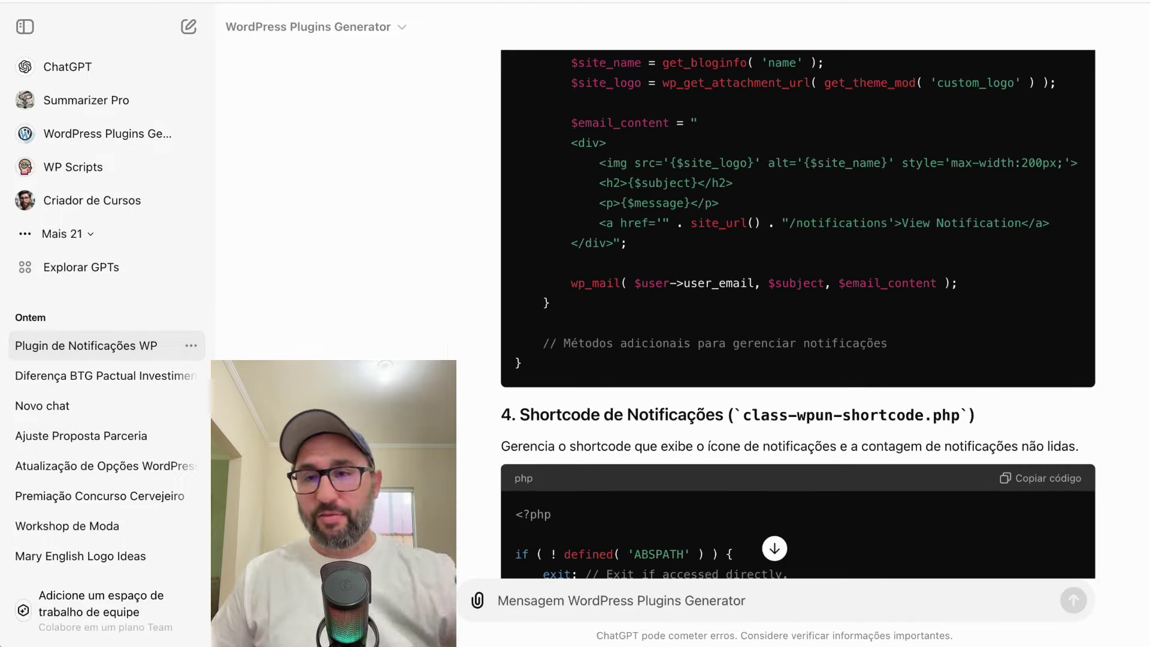
Switch to the clinic dashboard in the browser, examine the notification and its actions, and toggle the Notificações panel from the bell.
key(super+Tab)
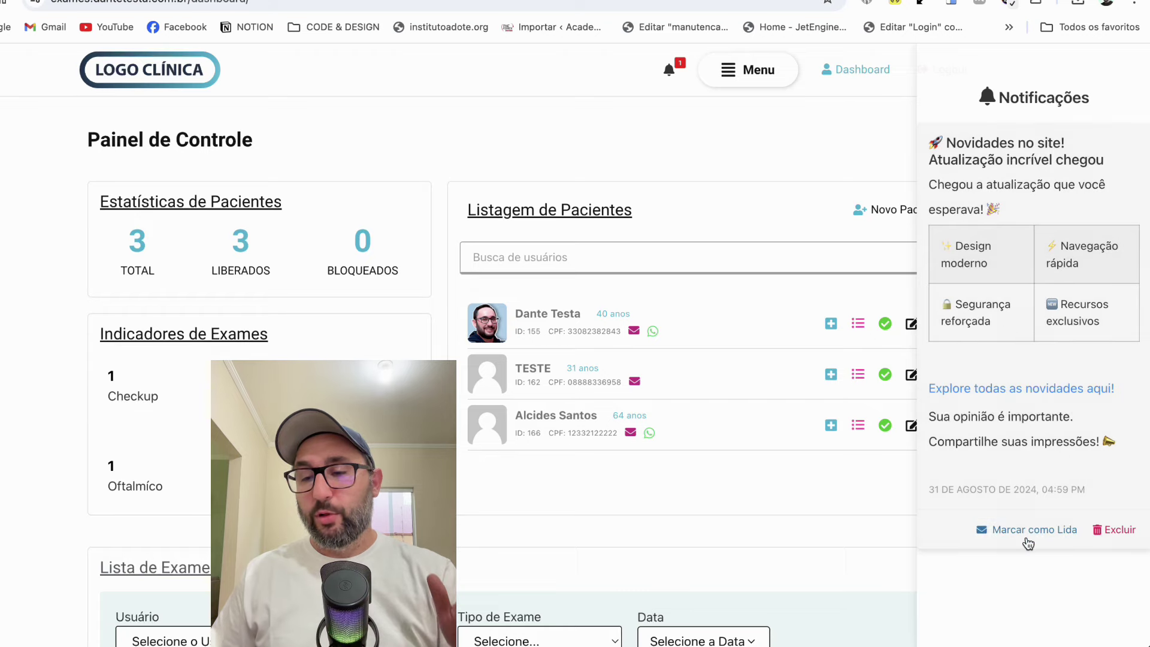
click(1114, 532)
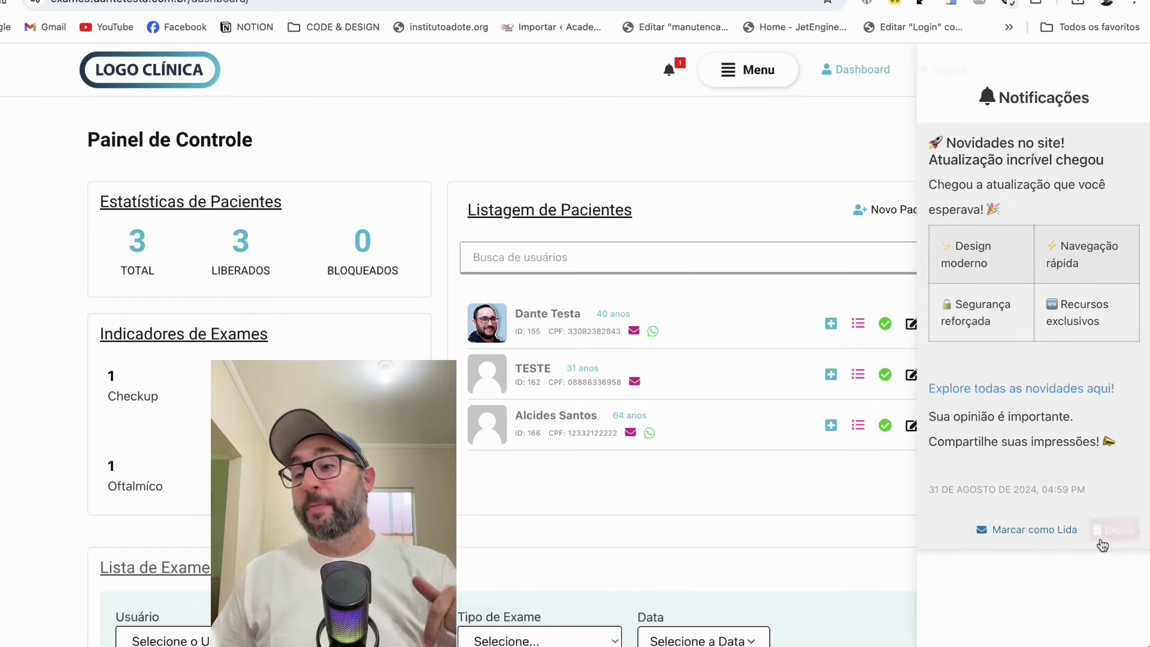
mouse_move(938, 159)
mouse_down()
mouse_move(1084, 416)
mouse_move(942, 246)
mouse_move(938, 149)
mouse_up()
click(1113, 463)
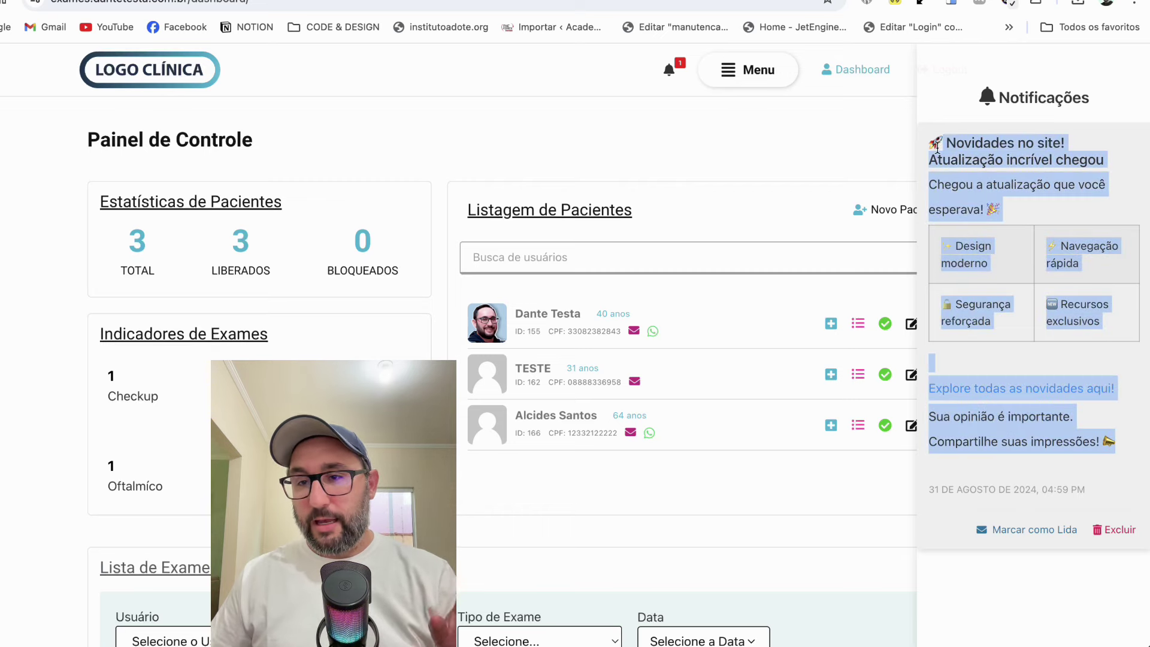
click(1042, 377)
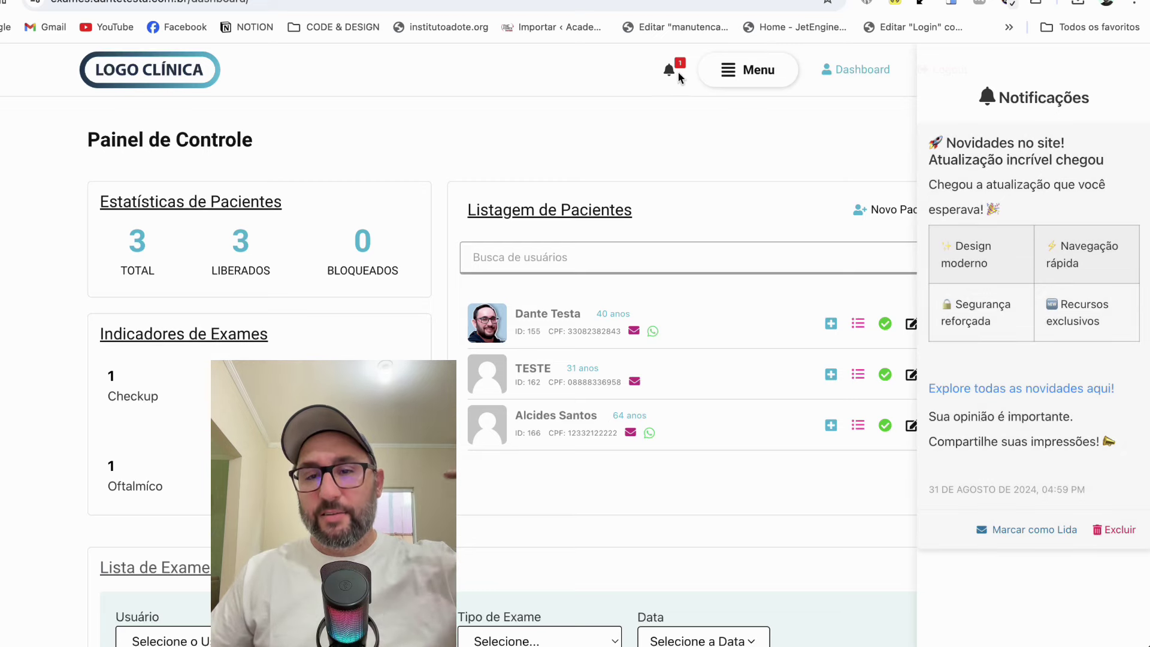
click(676, 71)
click(671, 73)
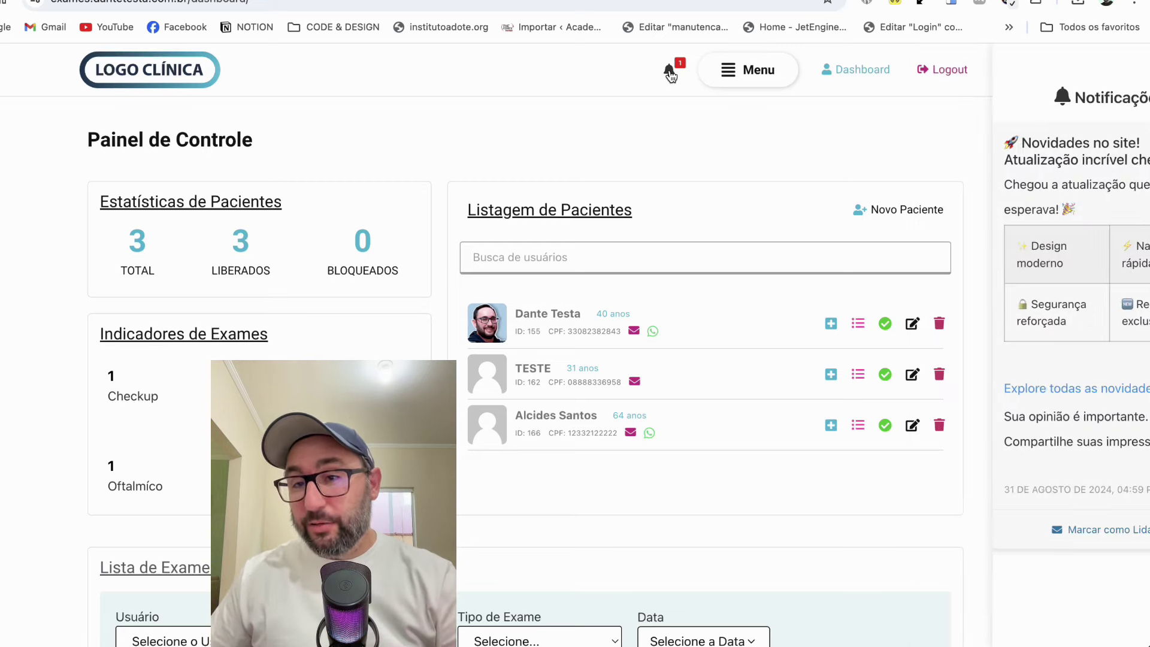
Open and close the Notificações panel several times to check how it slides in on the dashboard.
click(732, 156)
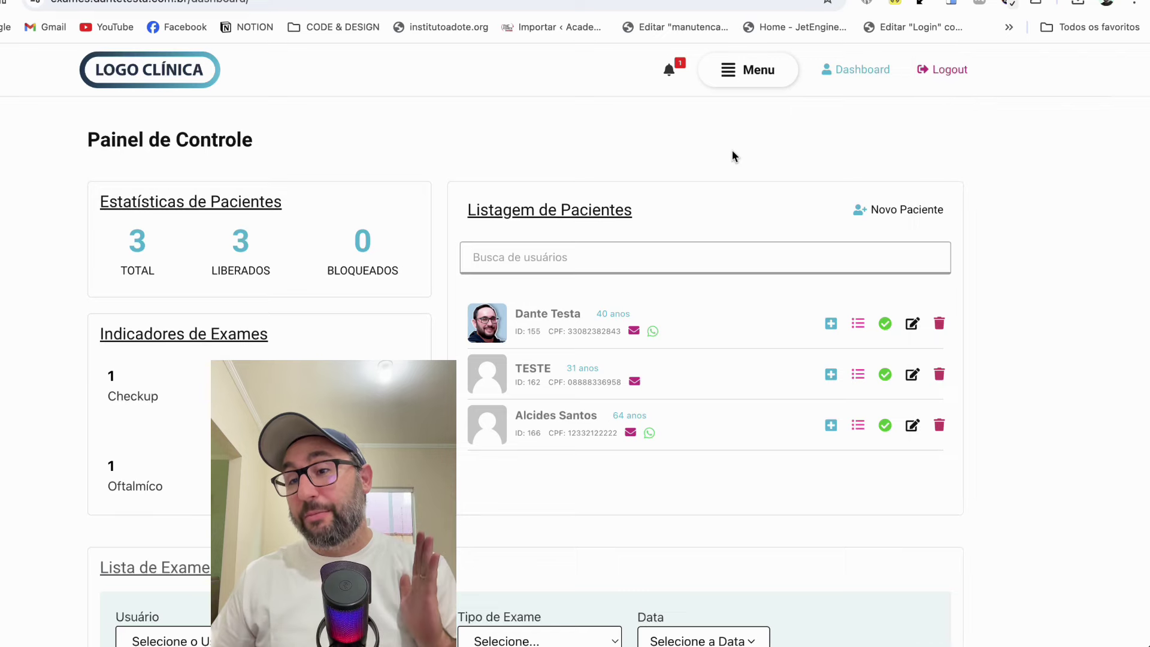
click(670, 74)
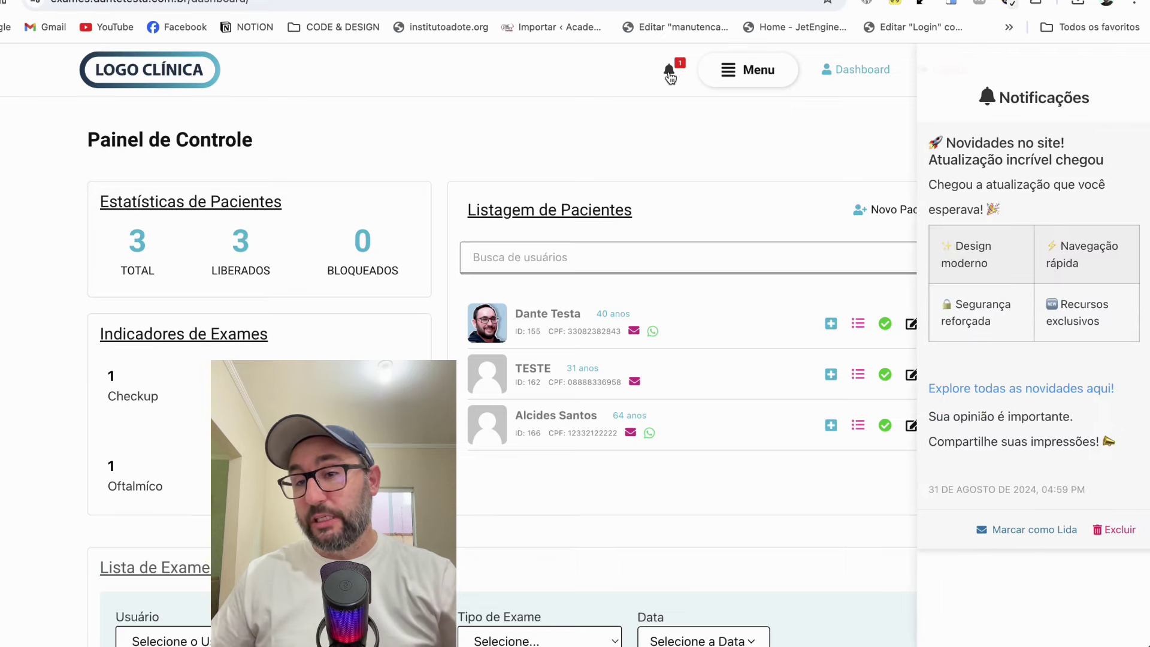
click(671, 74)
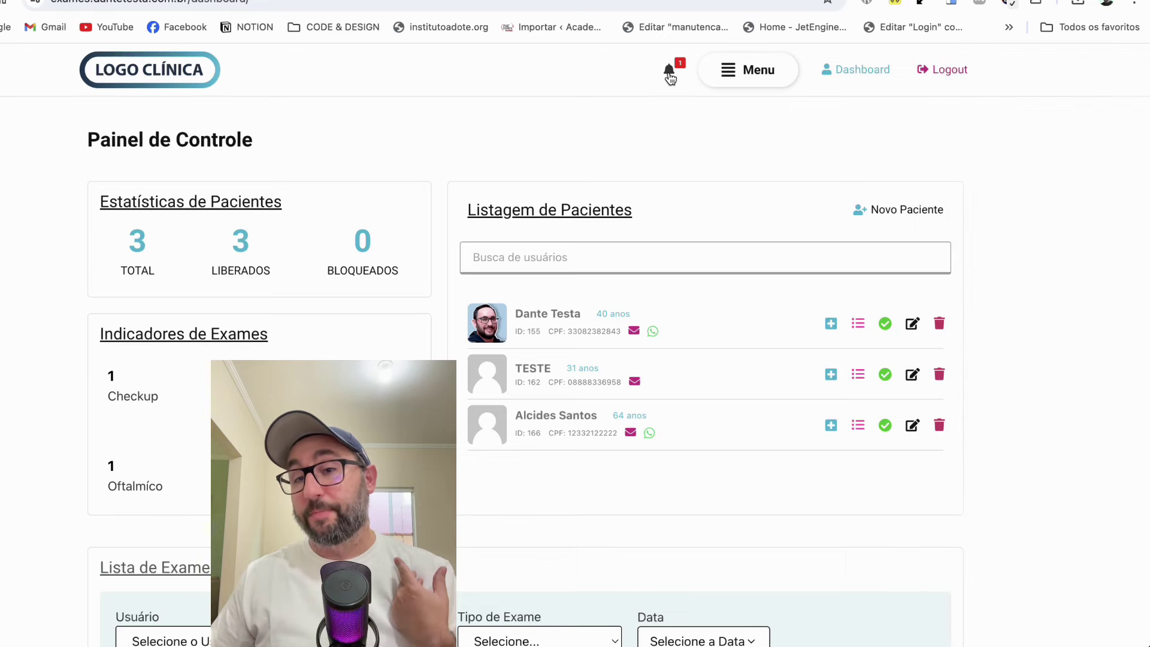
click(671, 74)
click(679, 151)
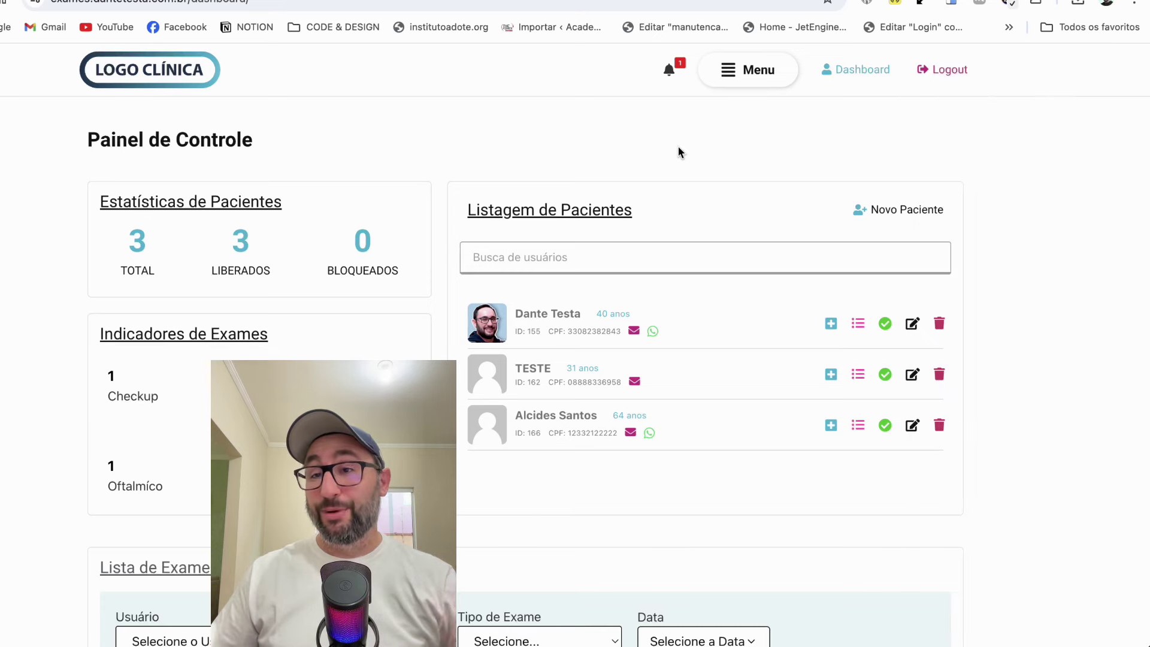
Preview the dashboard in the mobile simulator and look through the notifications in the Notificações panel.
click(952, 8)
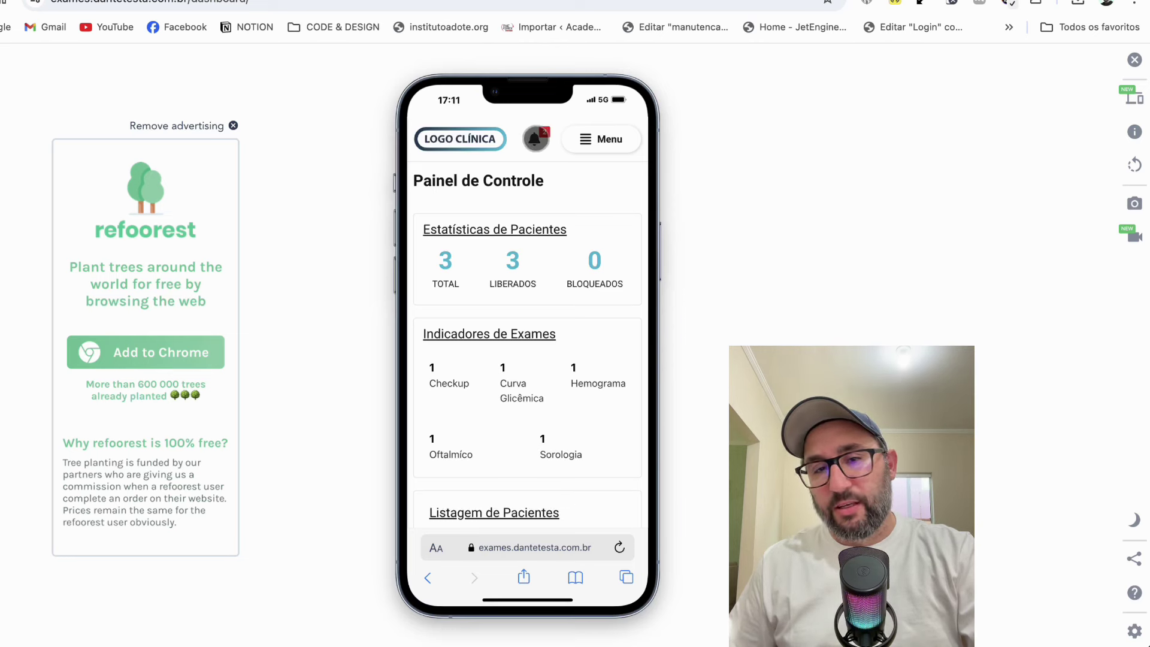
click(536, 139)
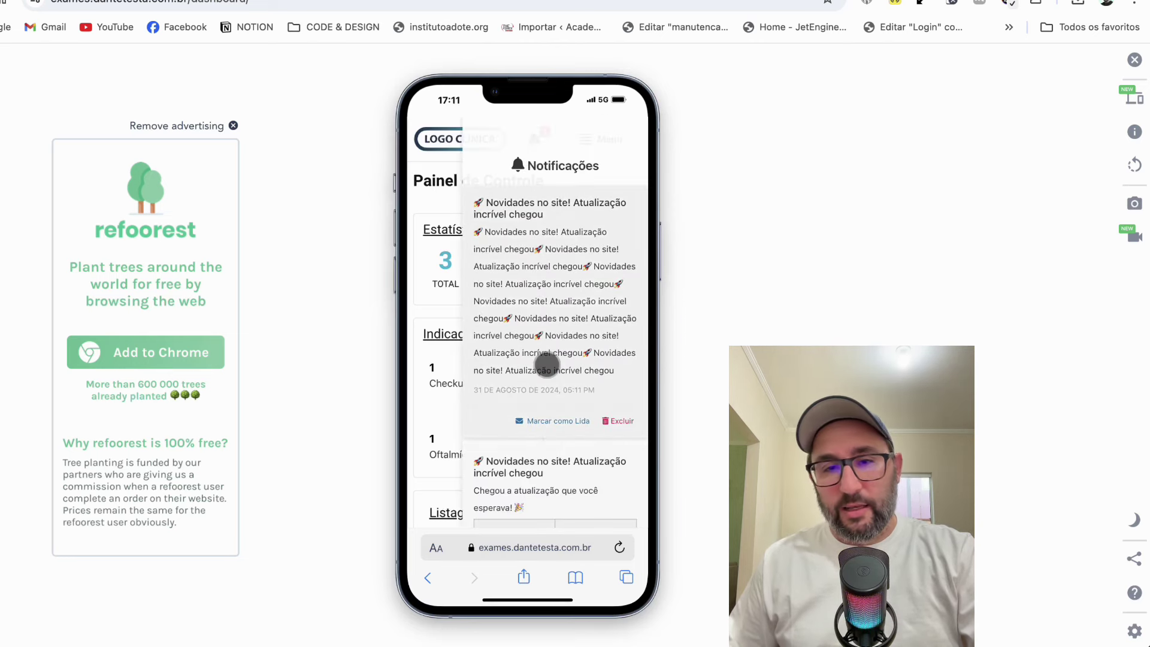
scroll(547, 365, down, 5)
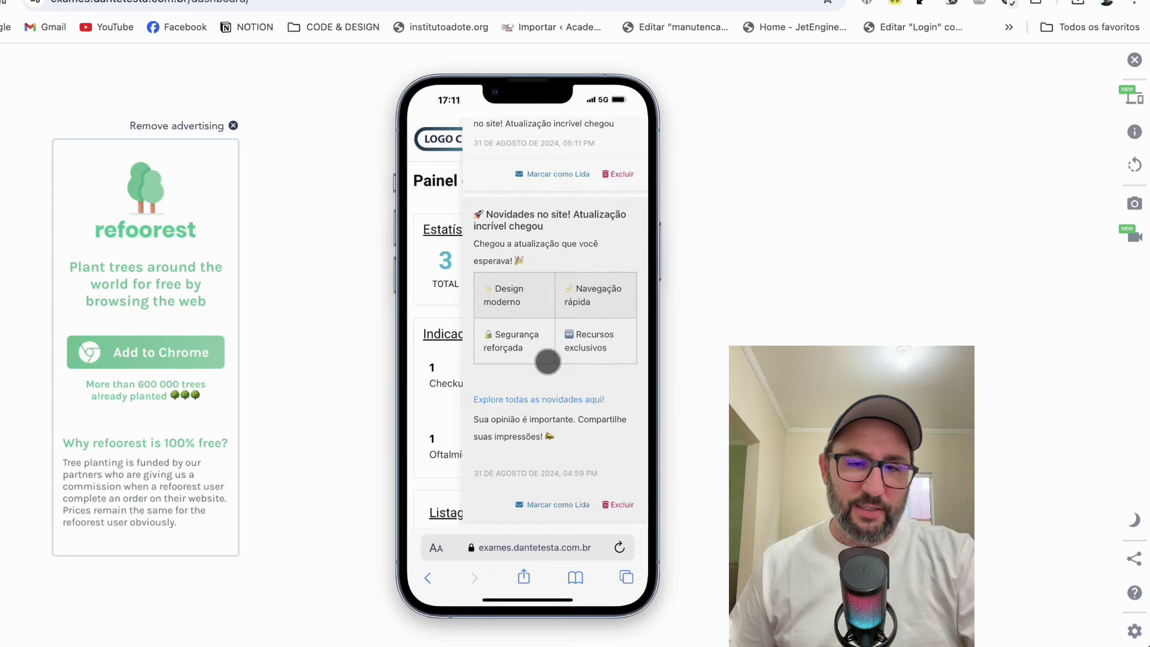
scroll(549, 361, up, 5)
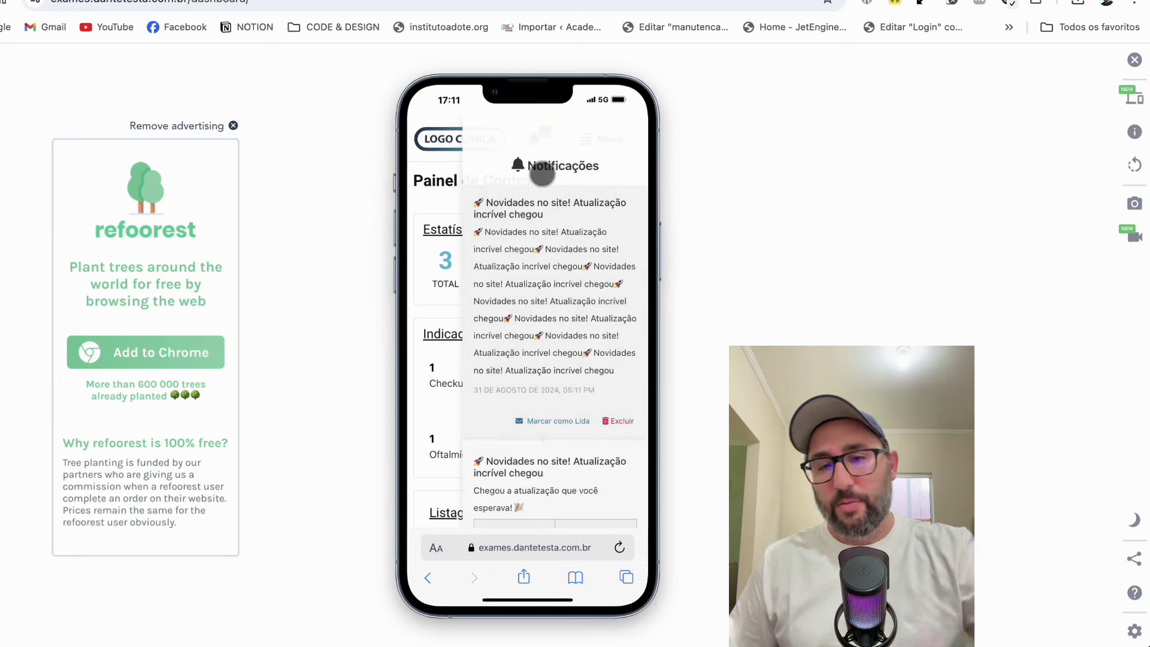
Mark the 04:59 PM notification as read and delete the 05:11 PM notification in the mobile panel.
scroll(532, 402, down, 7)
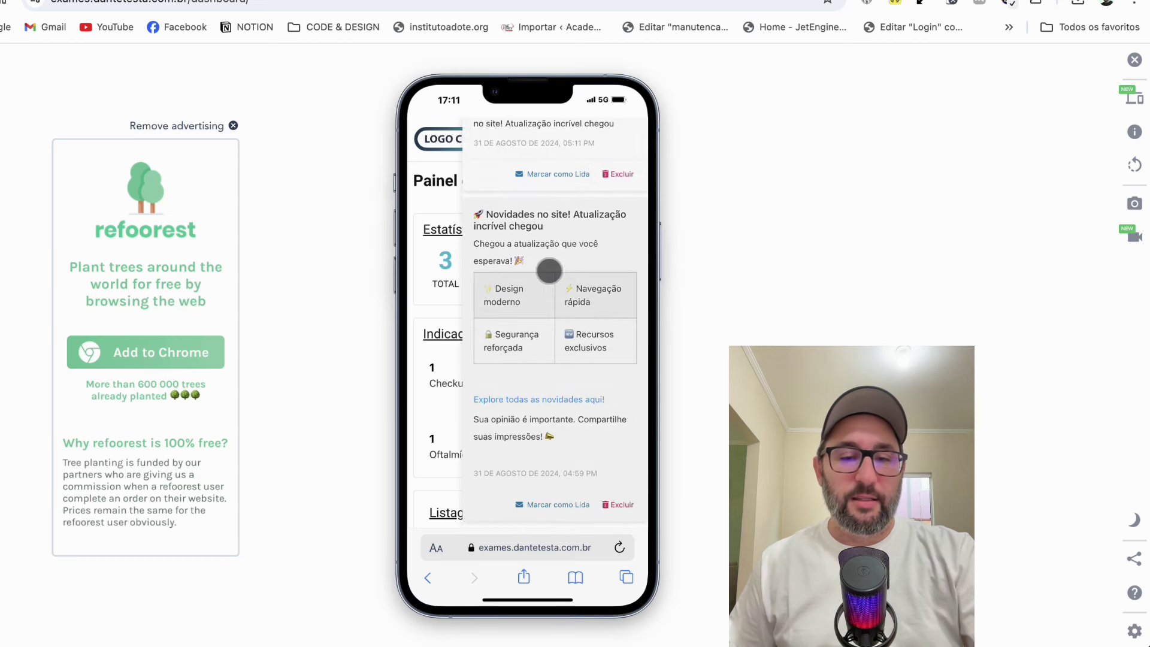
click(552, 504)
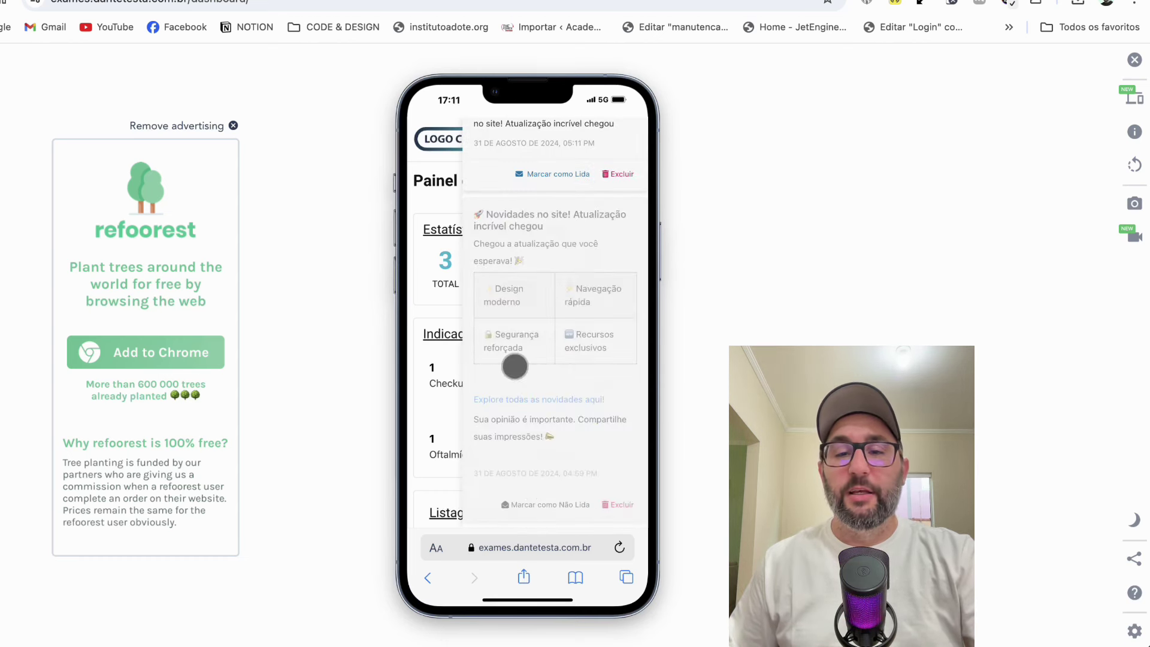
click(617, 174)
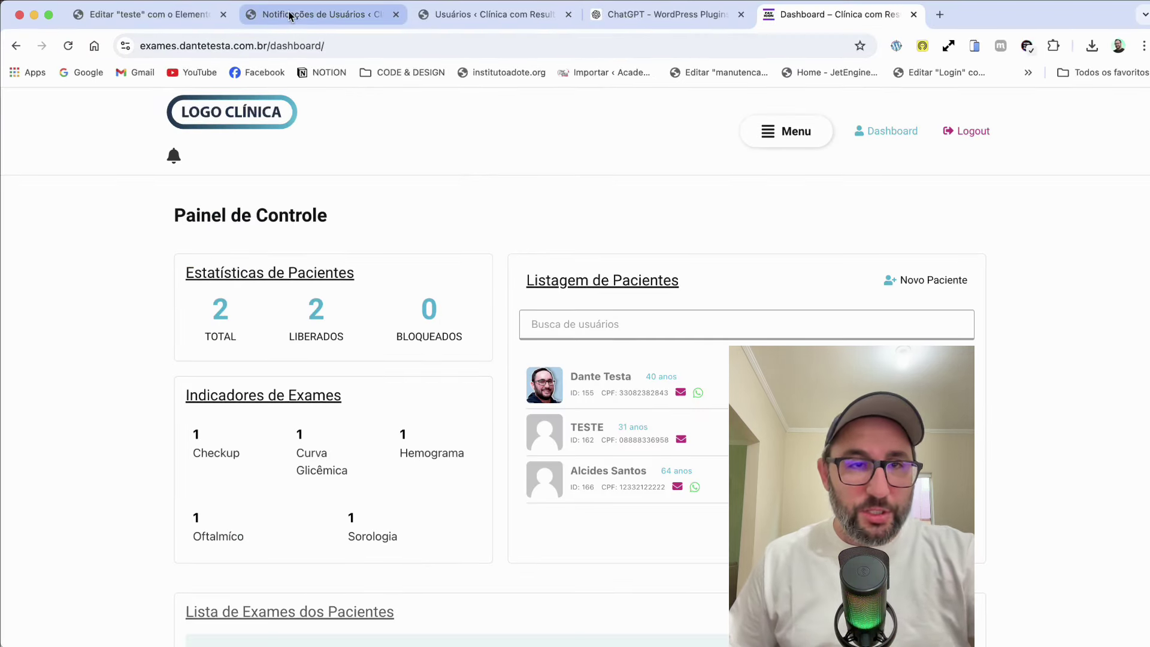
Return to the plugin's admin page and check the [send_notification_form] shortcode in the usage instructions.
click(302, 16)
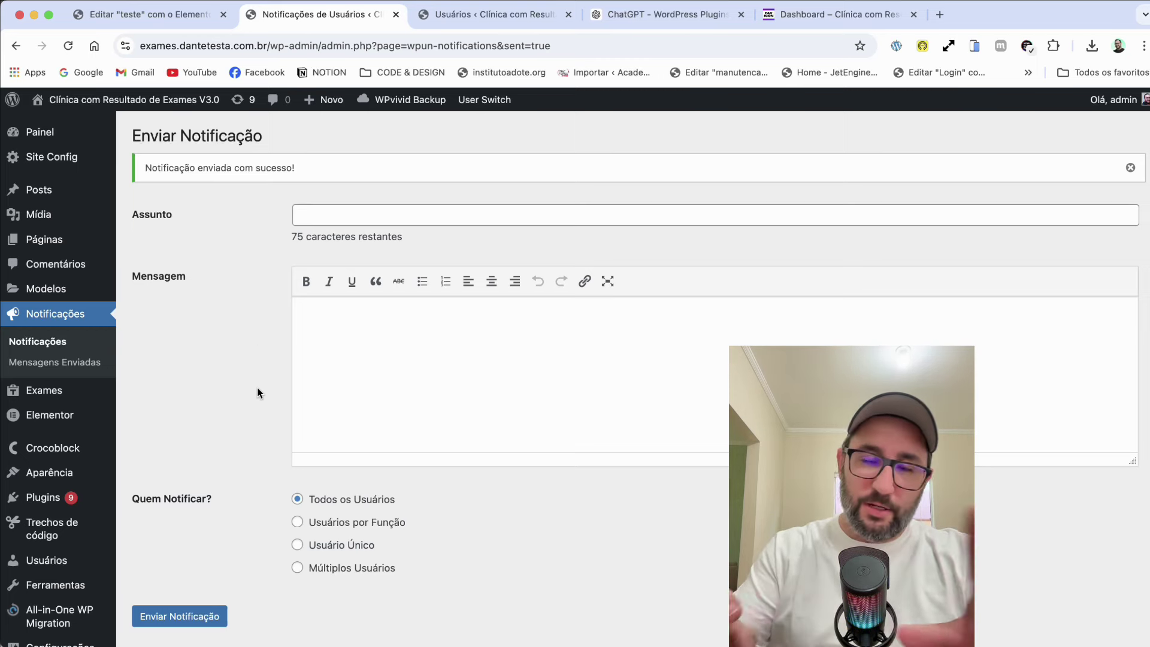
scroll(259, 399, down, 8)
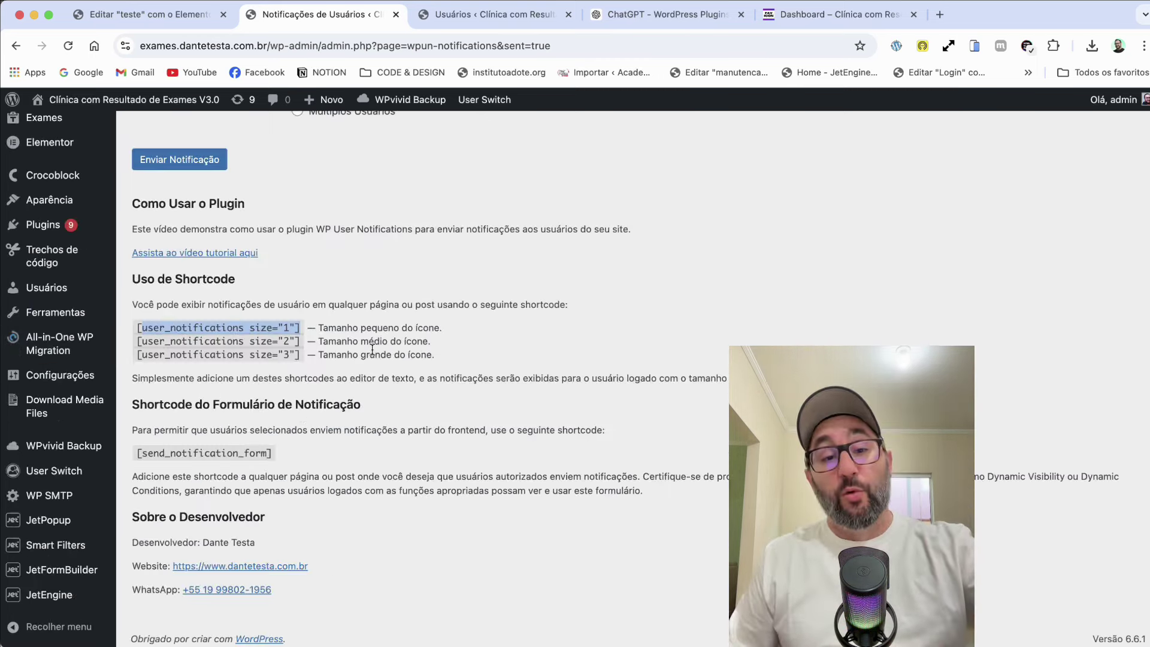
drag(274, 458, 193, 454)
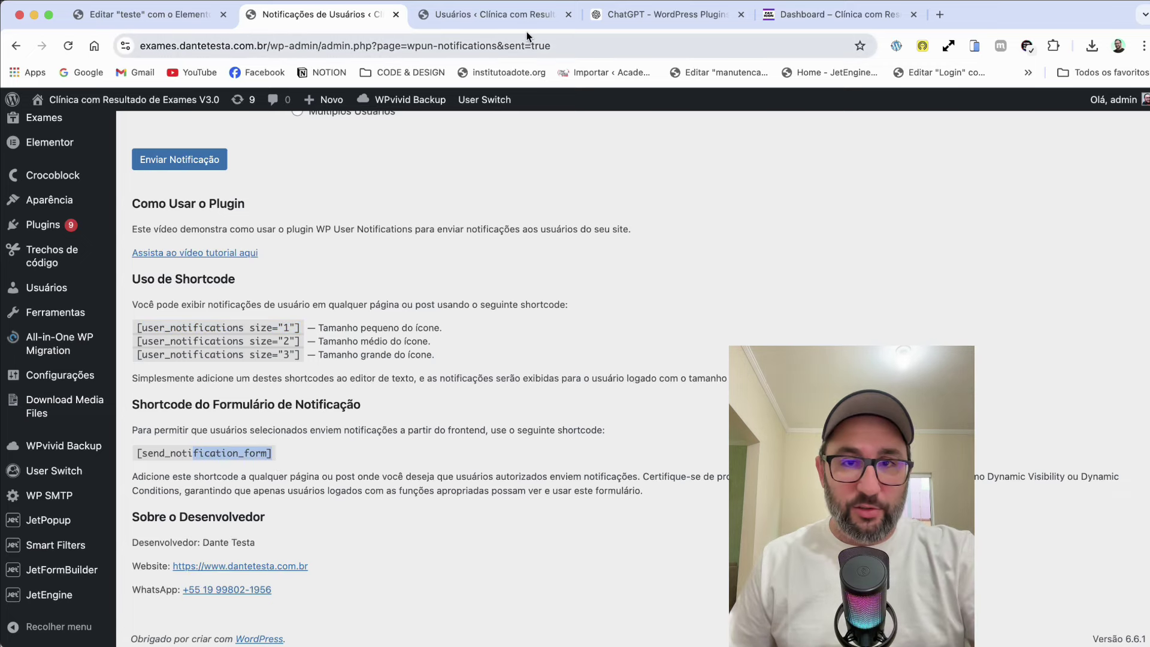
Preview the teste page from the Elementor editor and set the form's Assunto to "🚀 Novidades no site! Atualização incrível chegou".
click(167, 25)
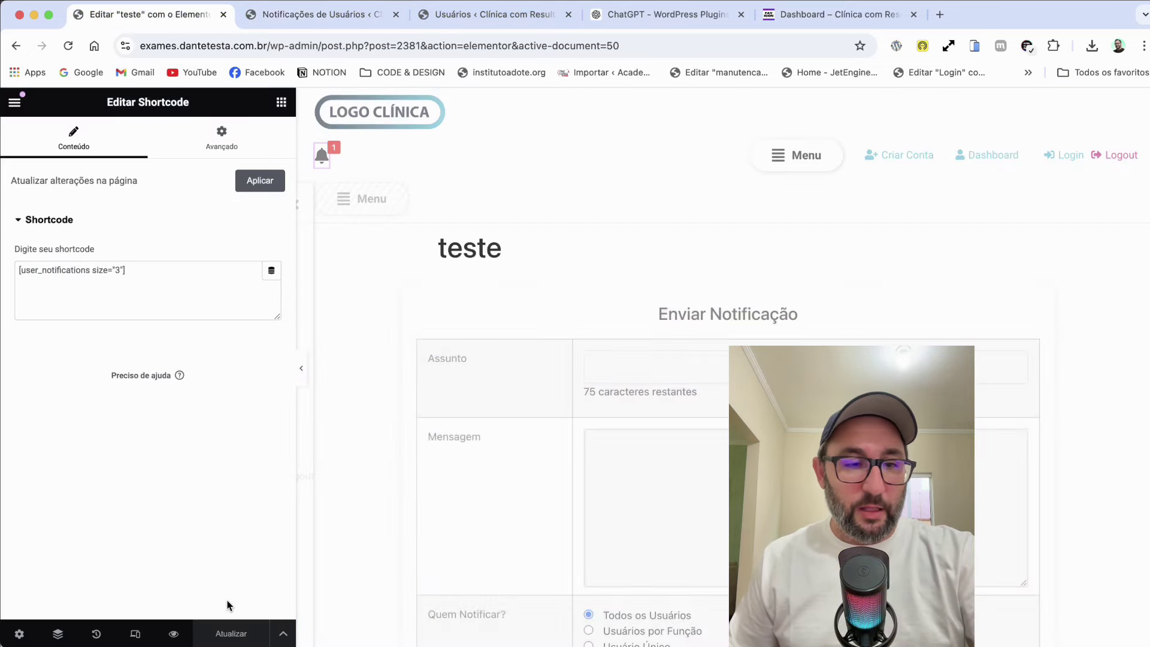
mouse_move(173, 636)
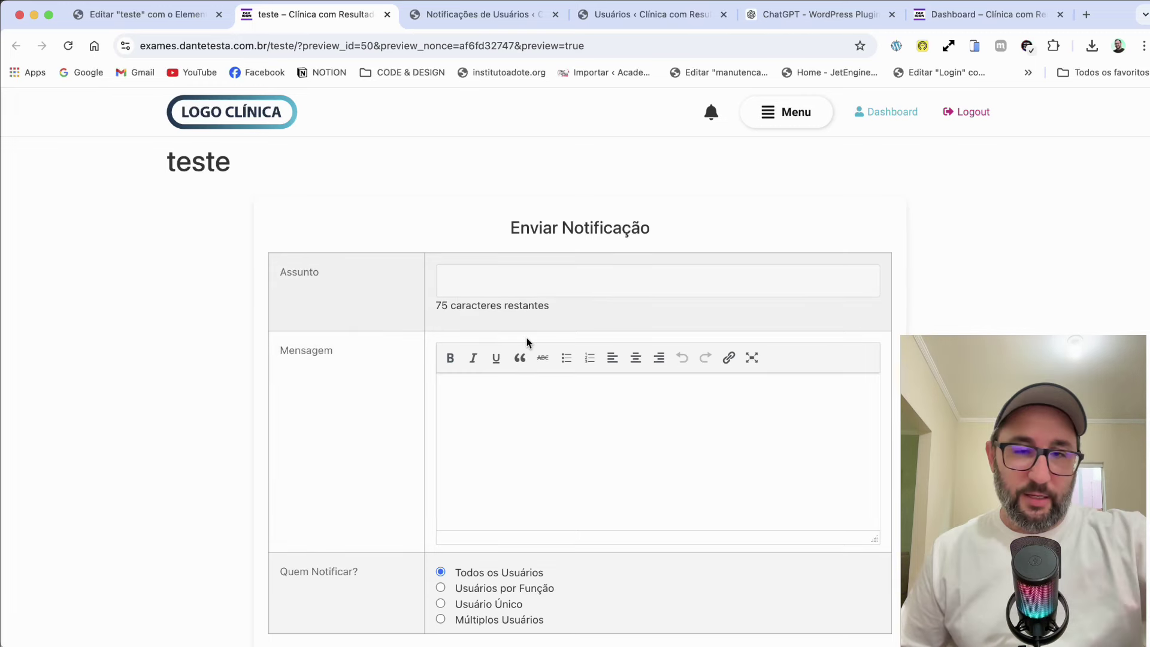
scroll(576, 354, down, 2)
click(468, 203)
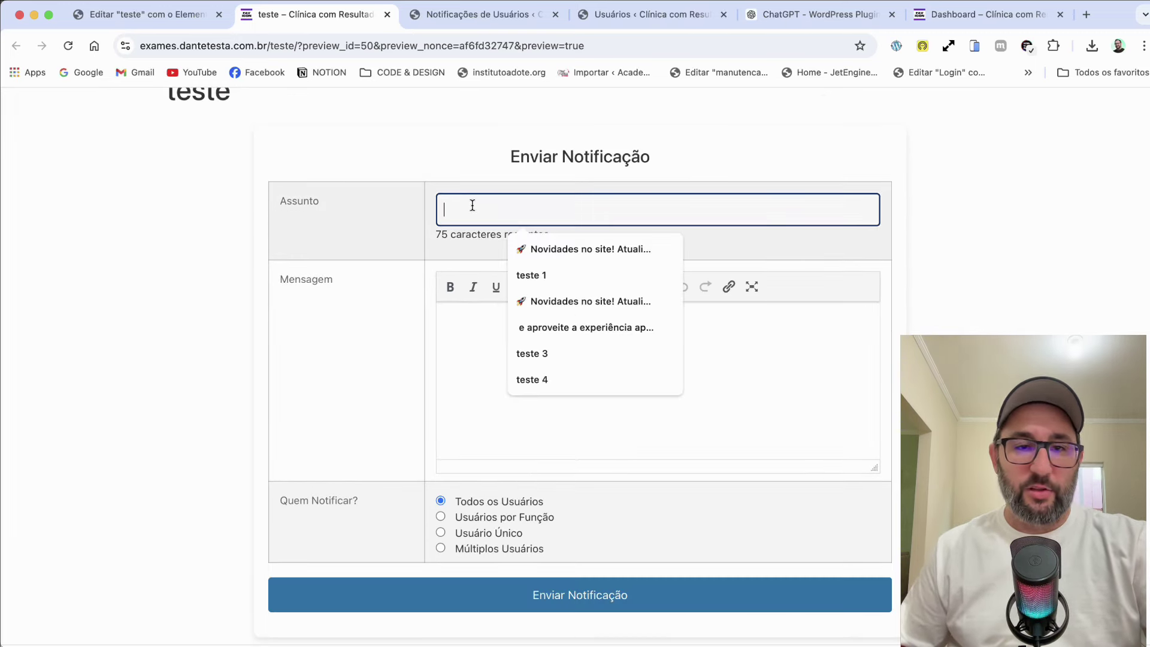
click(558, 249)
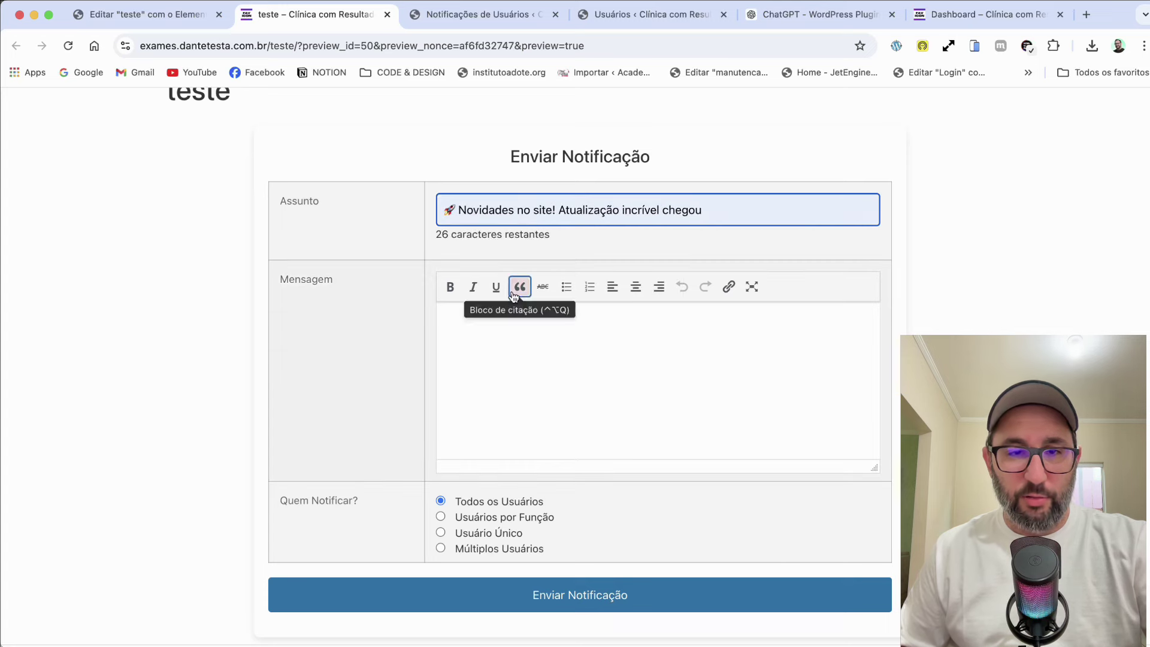
Paste "🚀 Novidades no site! Atualização incrível chegou" four times into the Mensagem and send the notification to Todos os Usuários.
click(506, 357)
key(super+v)
key(super+v)
key(super+v)
key(super+v)
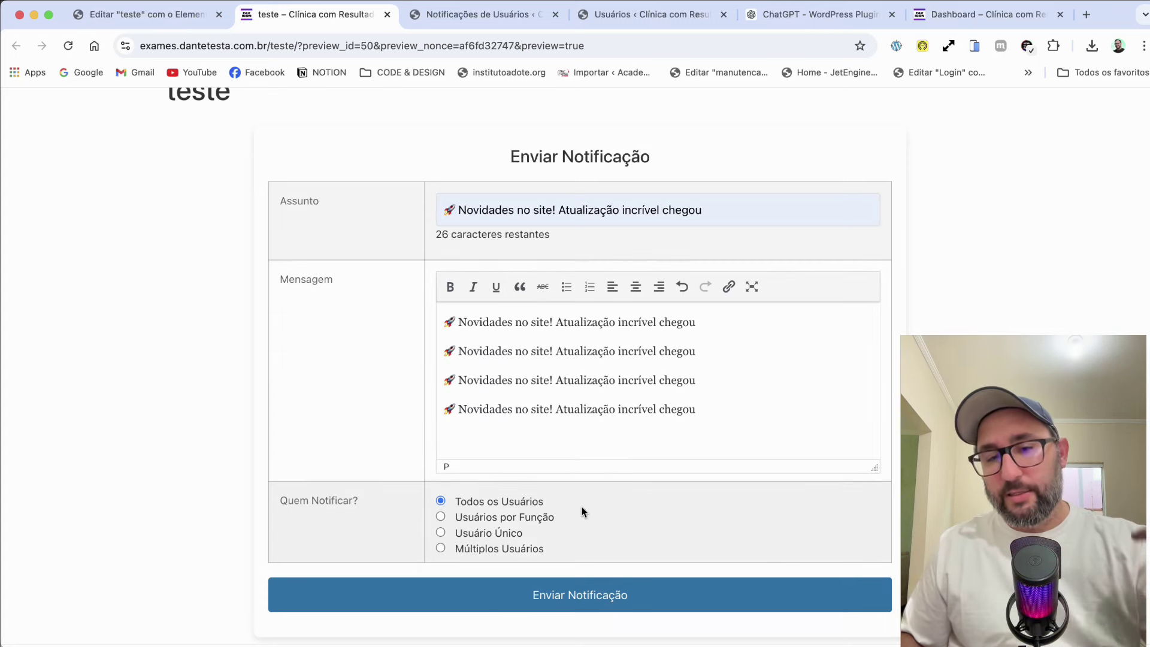
scroll(582, 511, down, 1)
click(551, 551)
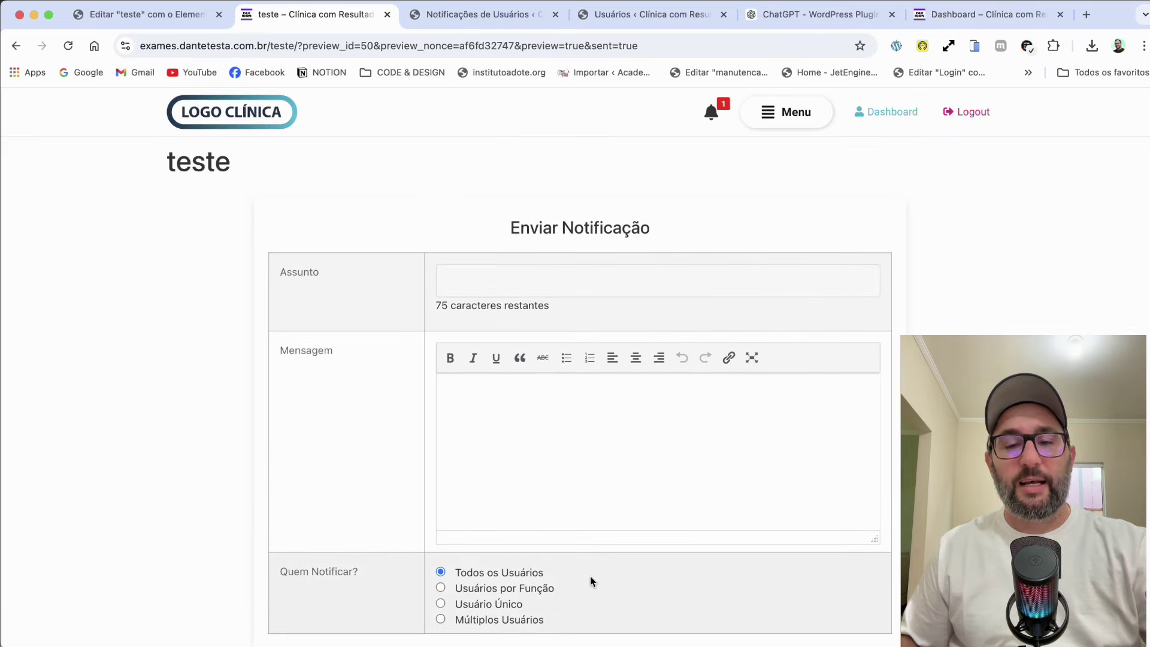
Set the new notification's recipients to Usuários por Função with the Subscriber role.
scroll(591, 577, down, 5)
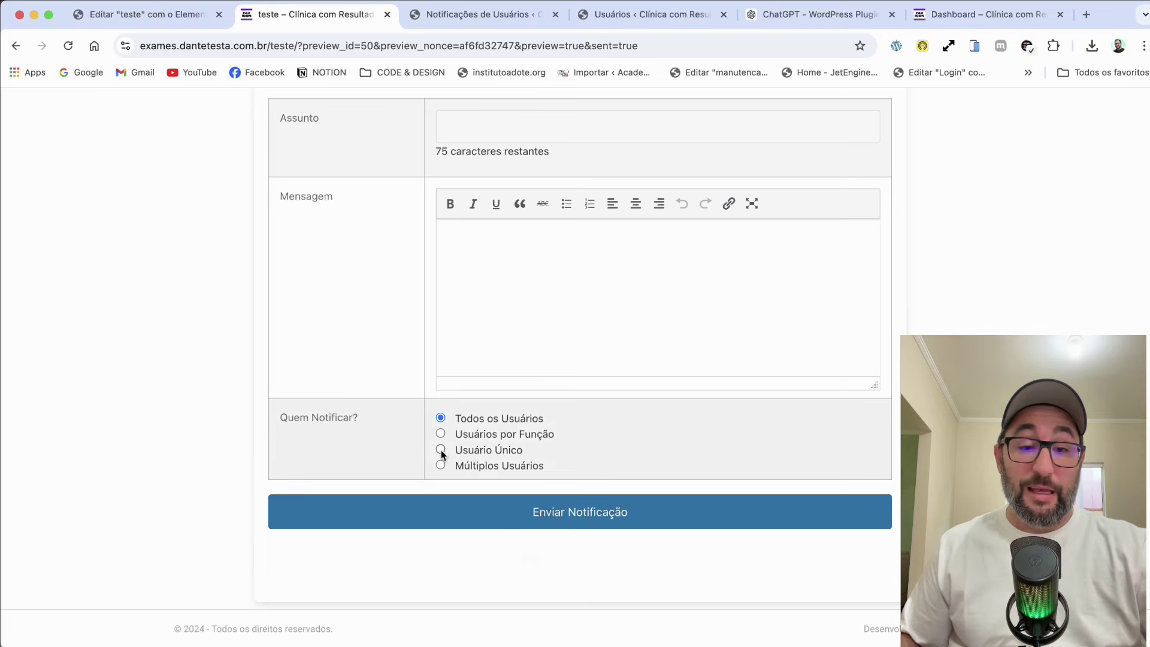
click(441, 483)
scroll(559, 489, down, 3)
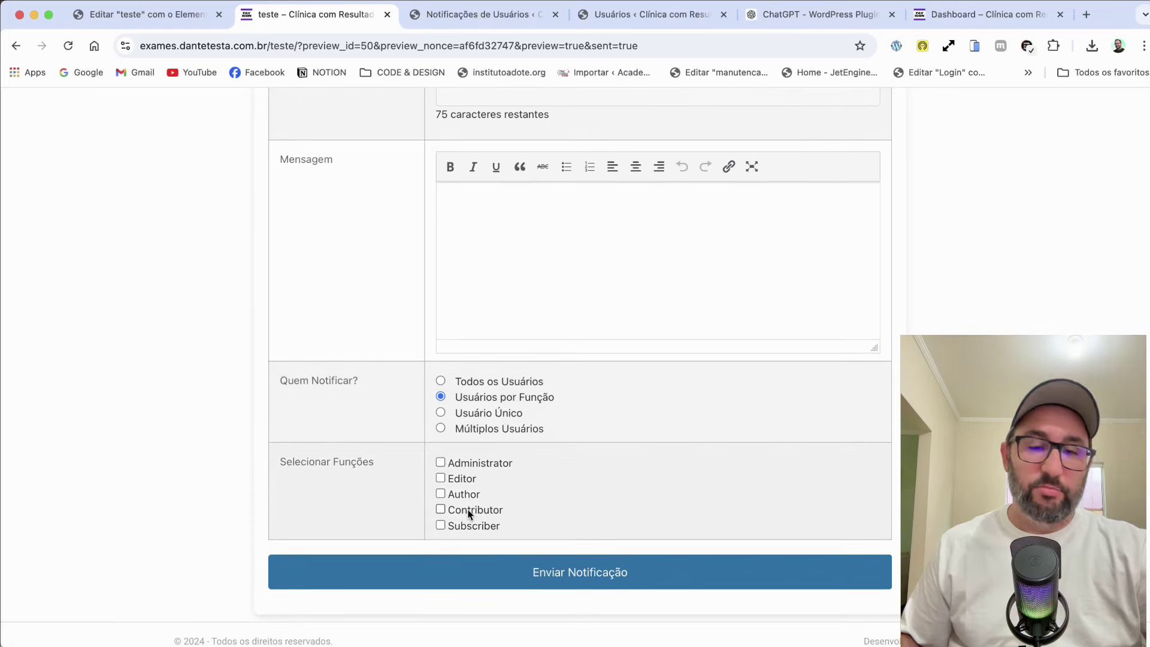
click(441, 525)
Fill both Mensagem and Assunto with "🚀 Novidades no site! Atualização incrível chegou" and send the notification to the chosen role.
click(508, 292)
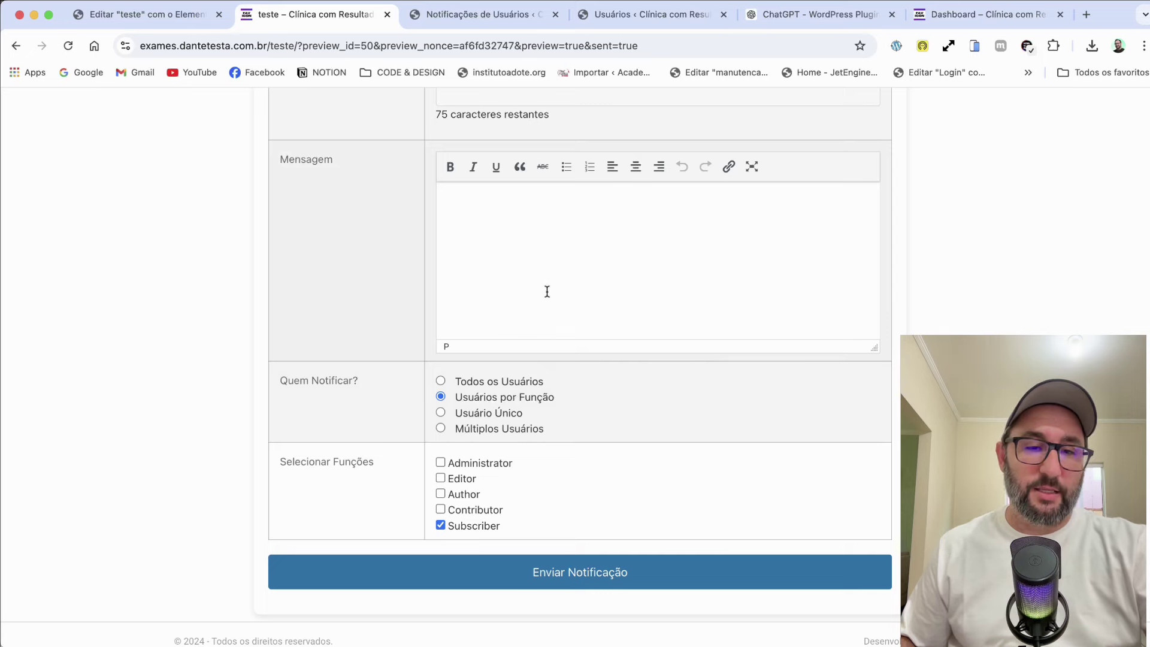
text(🚀 Novidades no site! Atualização incrível chegou)
scroll(556, 290, up, 3)
click(537, 244)
text(🚀 Novidades no site! Atualização incrível chegou)
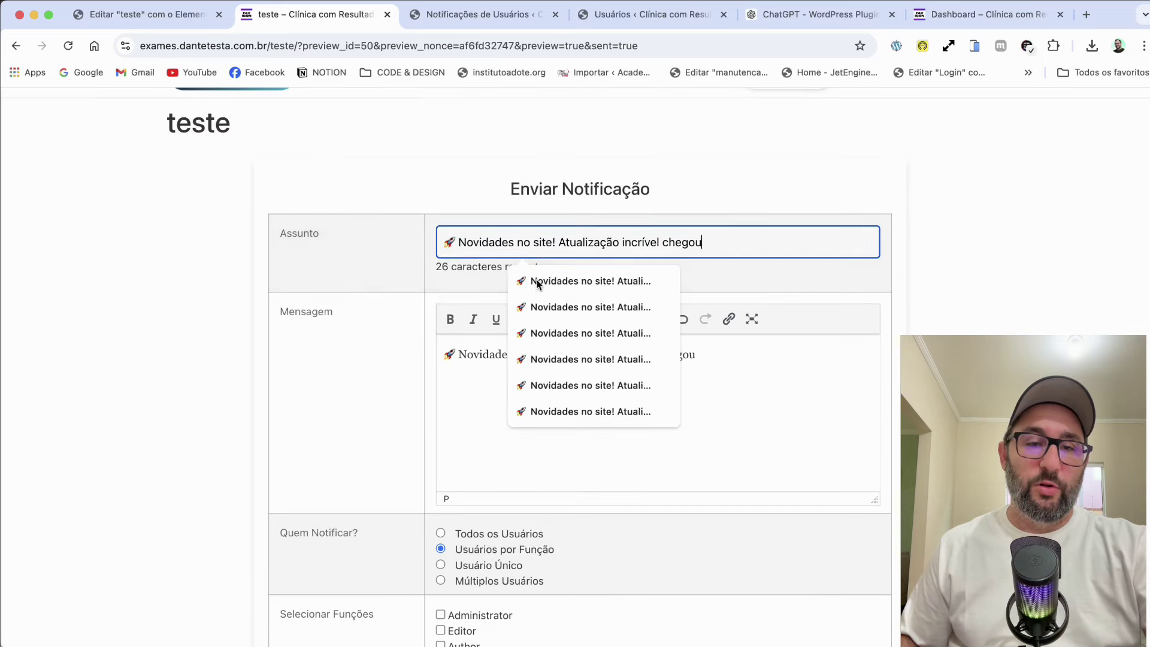
scroll(539, 288, down, 3)
click(532, 559)
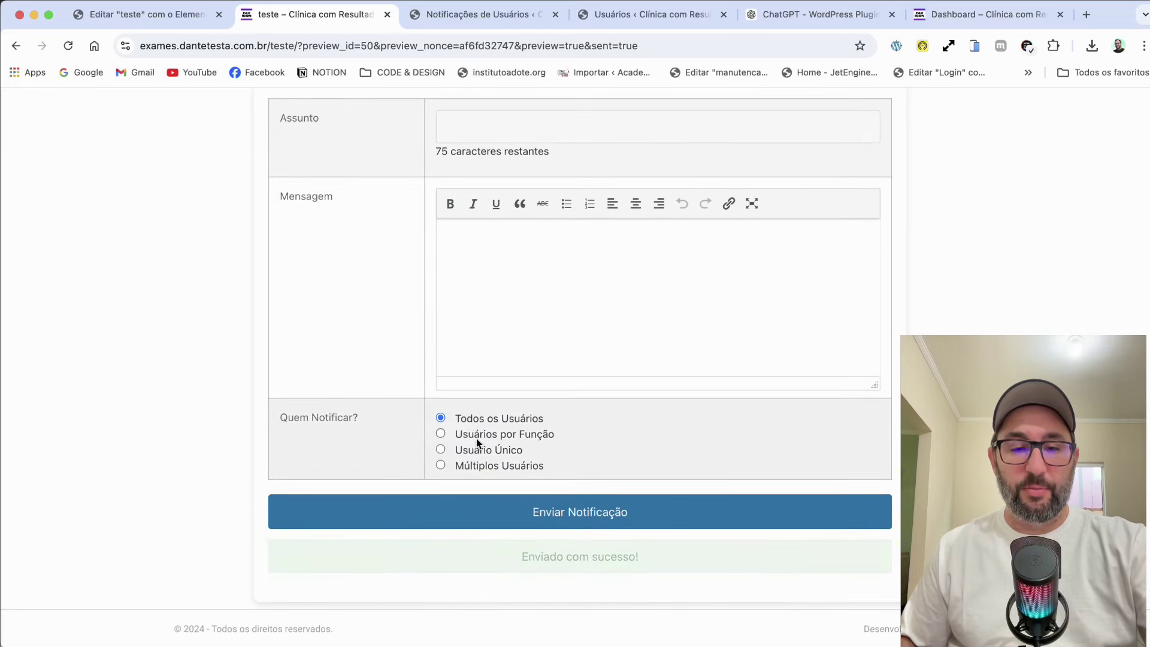
Try out the role choices under Usuários por Função, including Administrator and Subscriber.
click(476, 434)
click(441, 563)
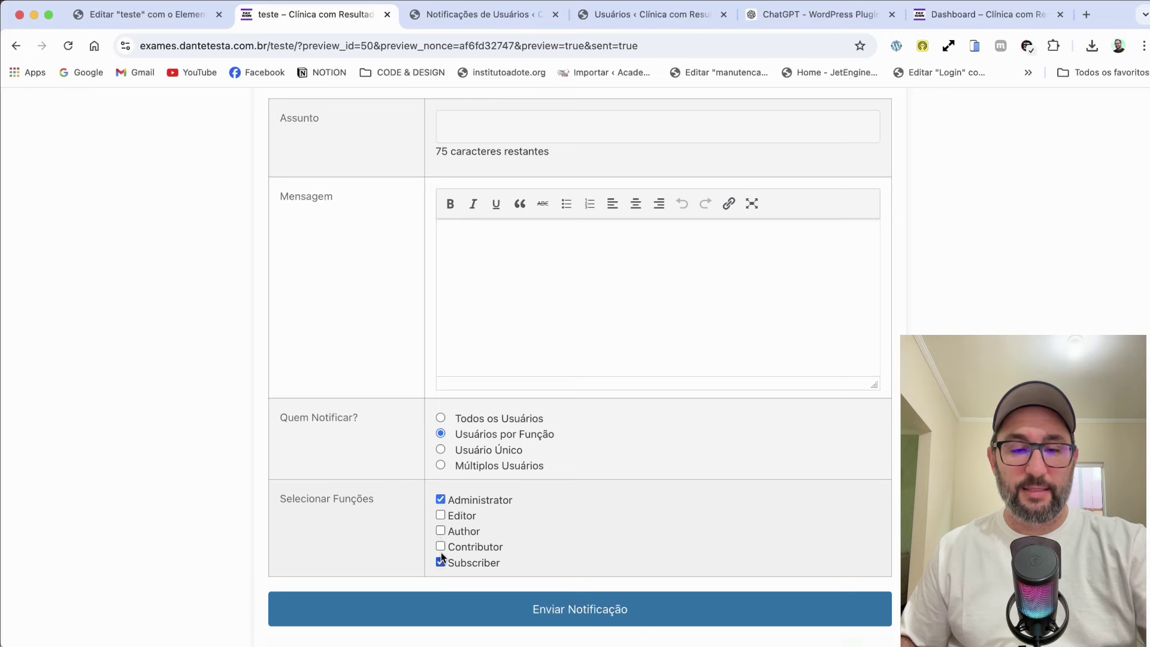
click(441, 547)
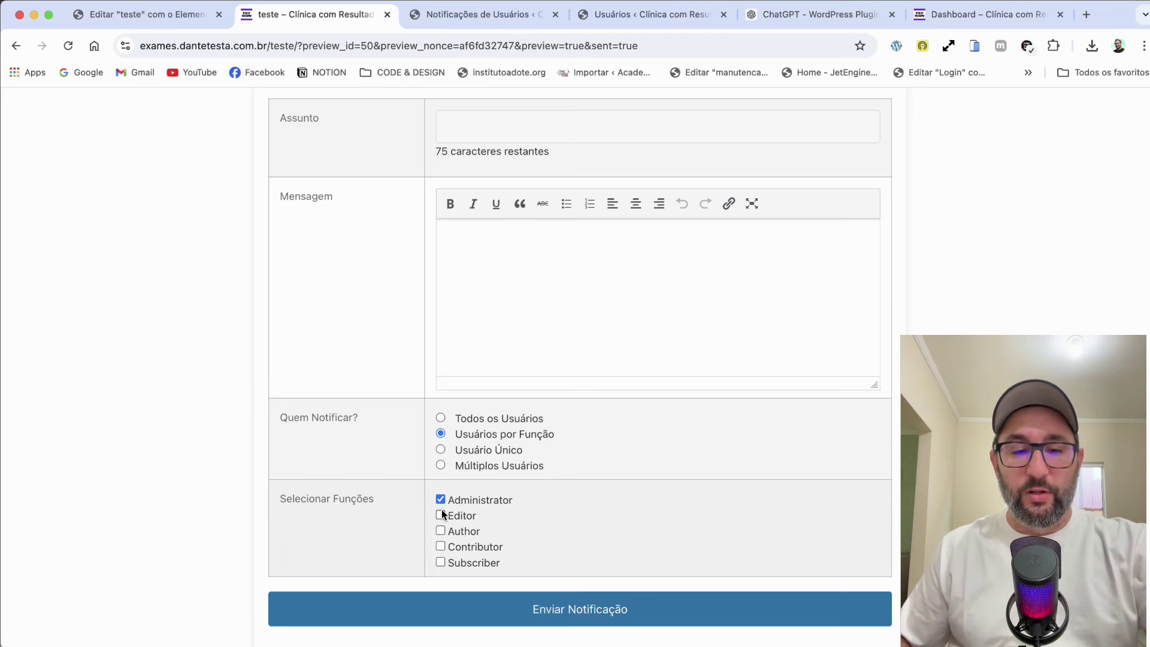
Try Usuário Único by searching "da" and "ad" and selecting a matching user each time, and try Múltiplos Usuários.
click(441, 450)
click(478, 504)
text(da)
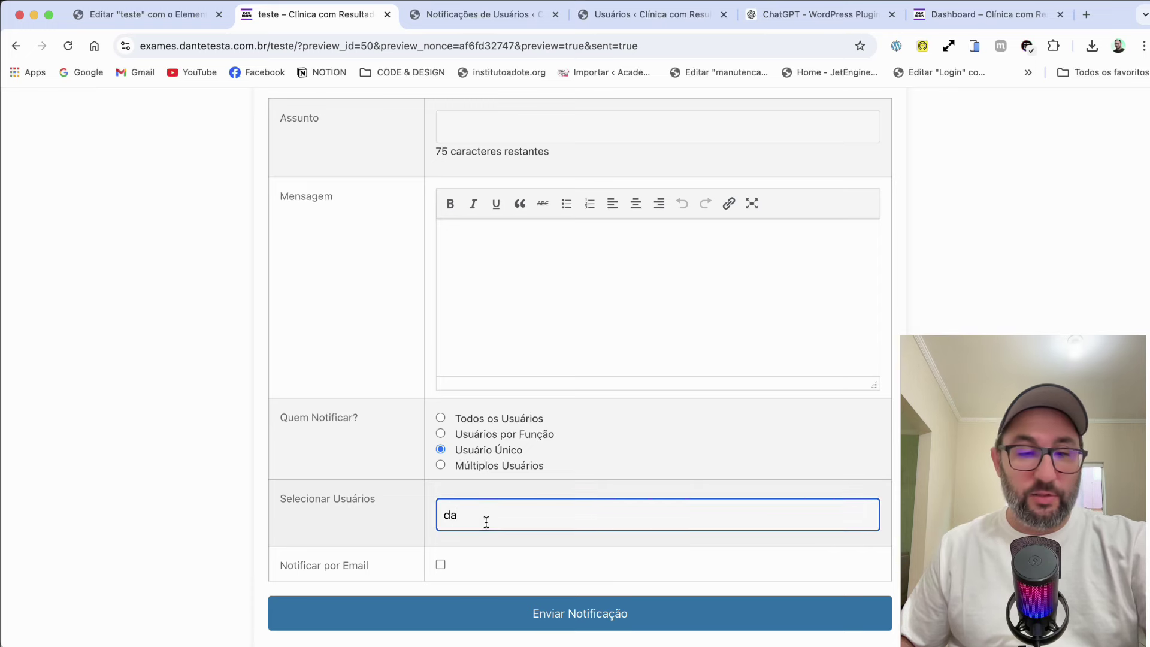
click(502, 547)
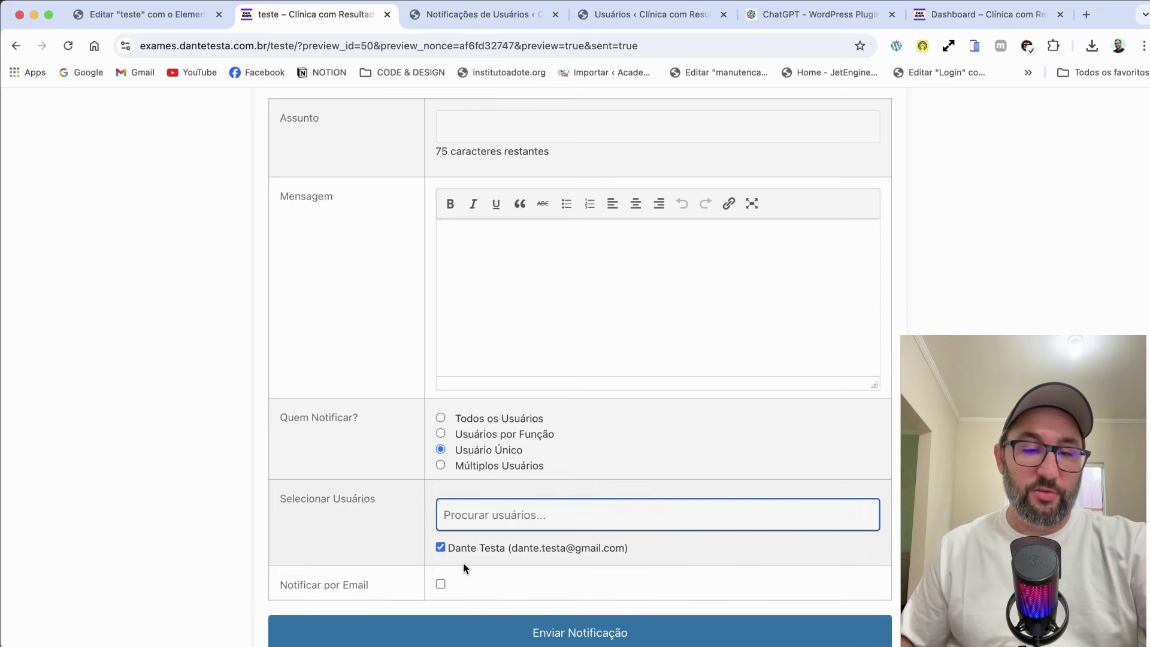
scroll(471, 560, down, 2)
text(ad)
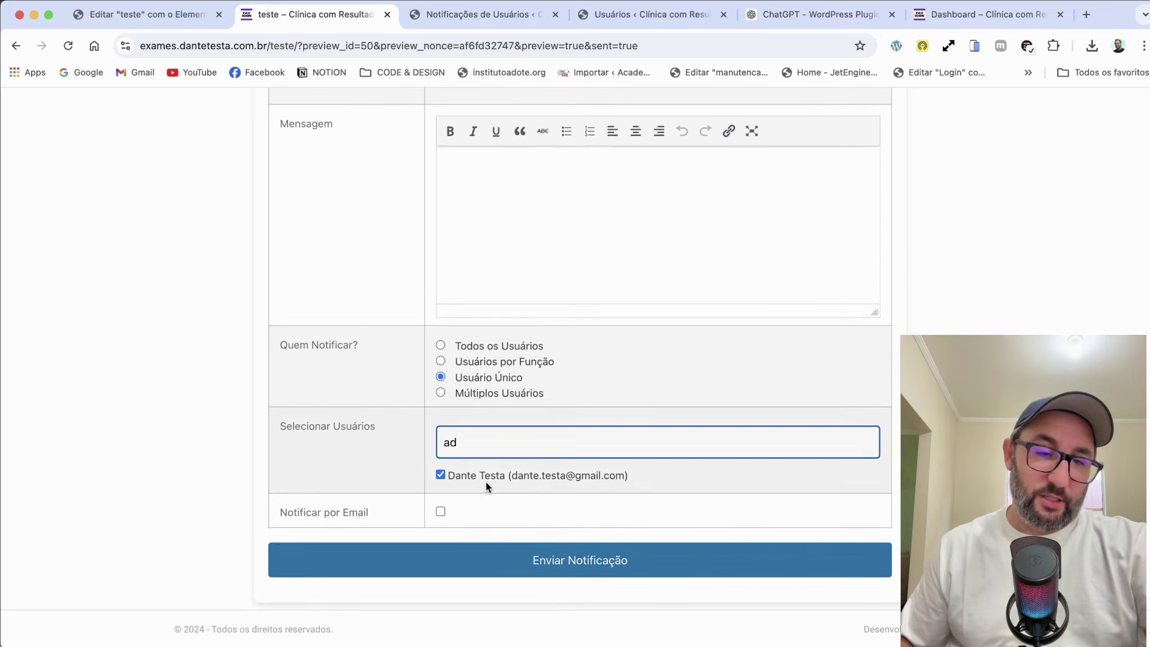
click(488, 474)
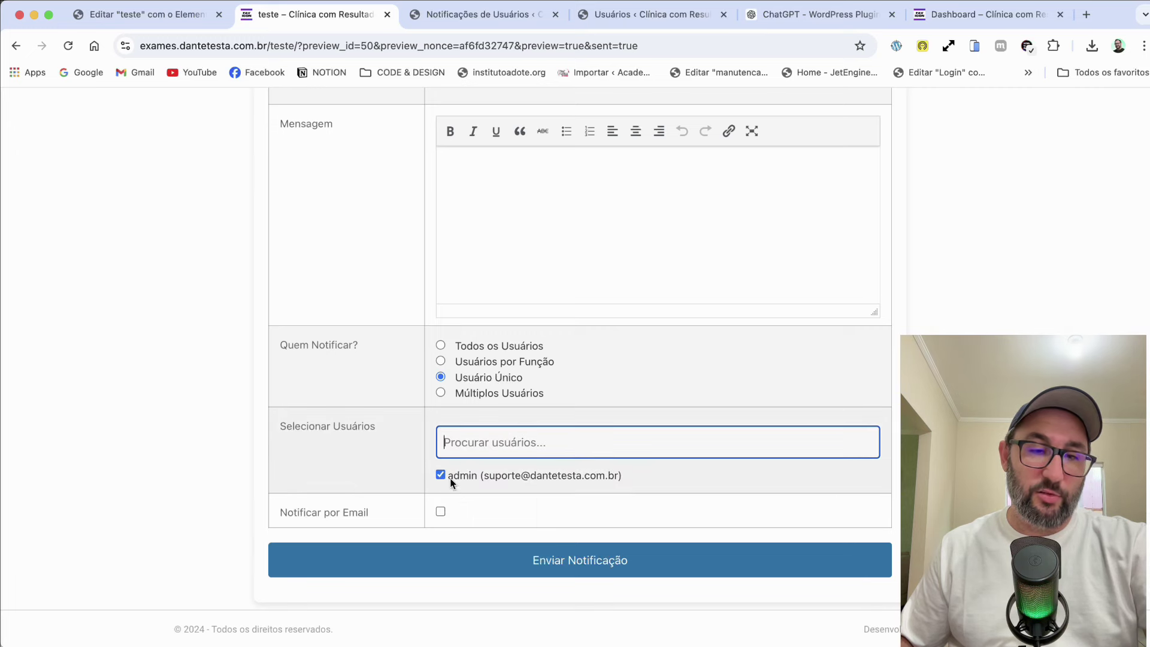
click(446, 393)
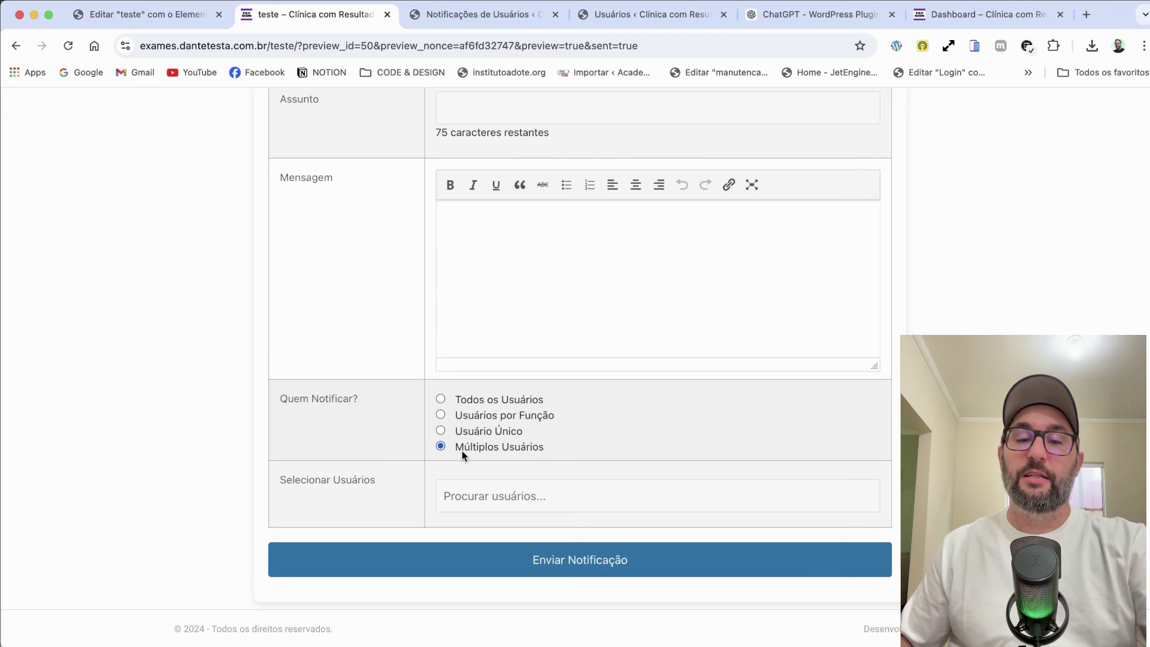
Send "🚀 Novidades no site! Atualização incrível chegou" as subject and message to a Usuário Único found with "da", with Notificar por Email enabled.
click(483, 431)
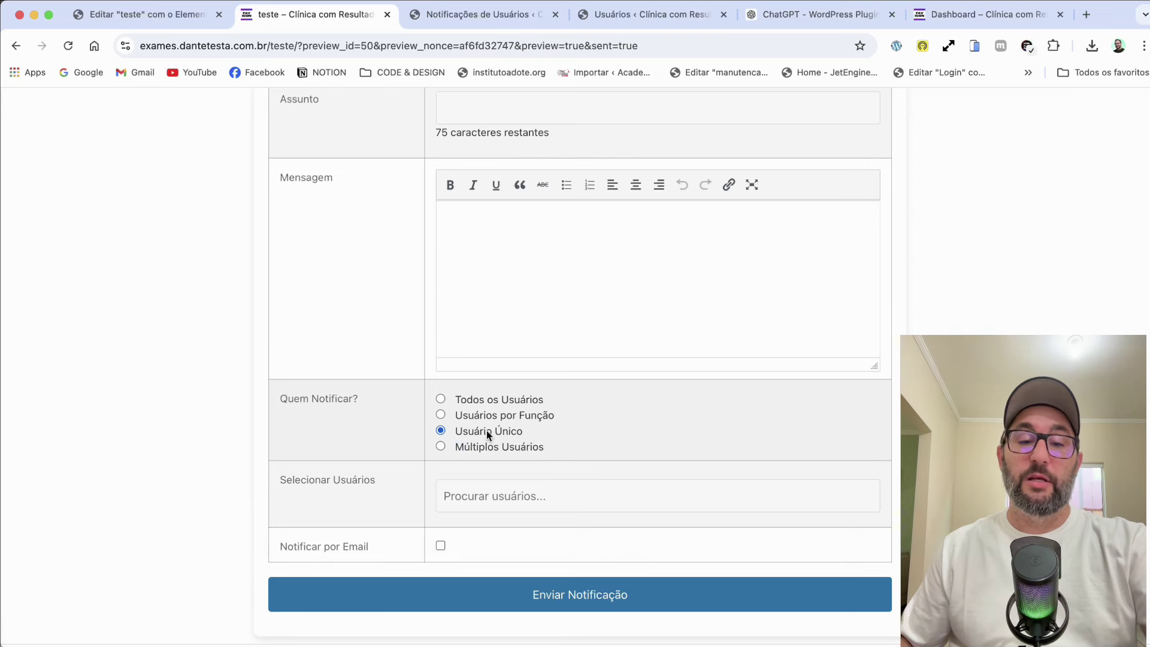
drag(288, 549, 357, 550)
click(444, 546)
click(478, 501)
text(da)
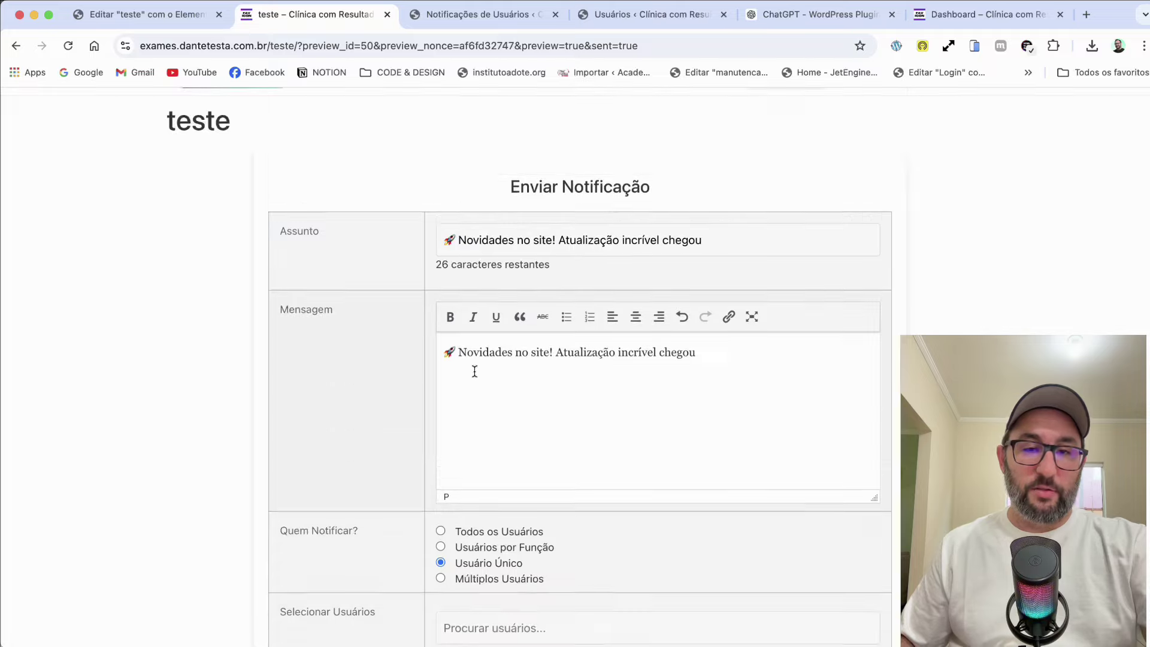
scroll(470, 262, down, 2)
scroll(470, 262, down, 2)
click(606, 555)
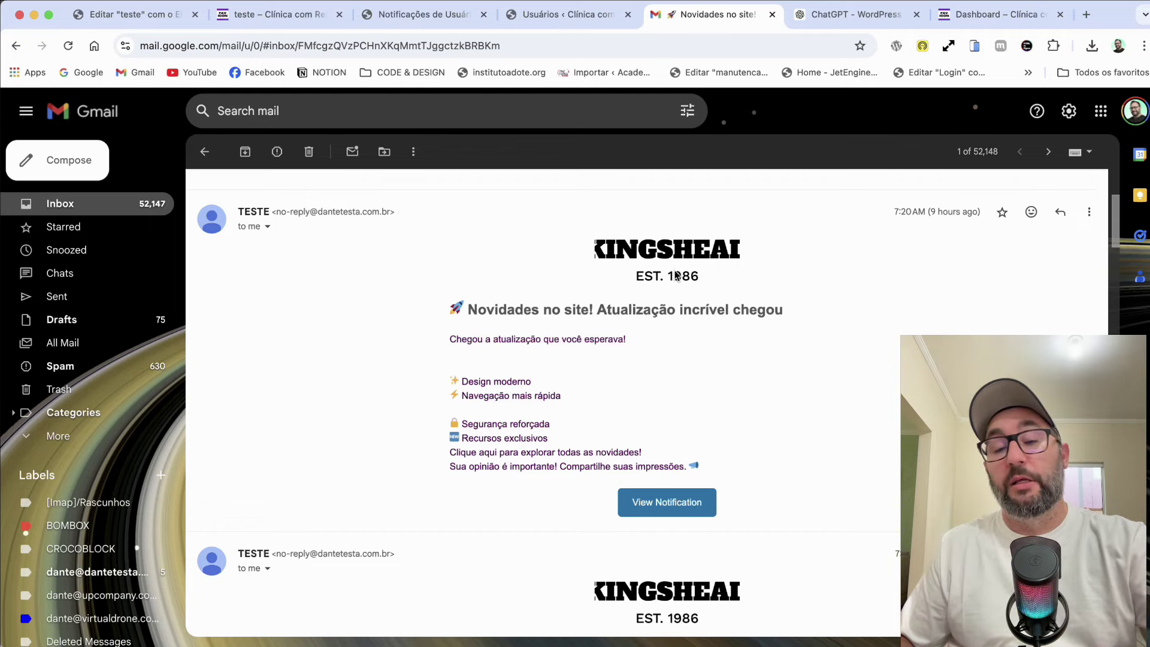
Go over the notification email's logo, title and message, copy the title, and try the View Notification link.
drag(586, 259, 719, 265)
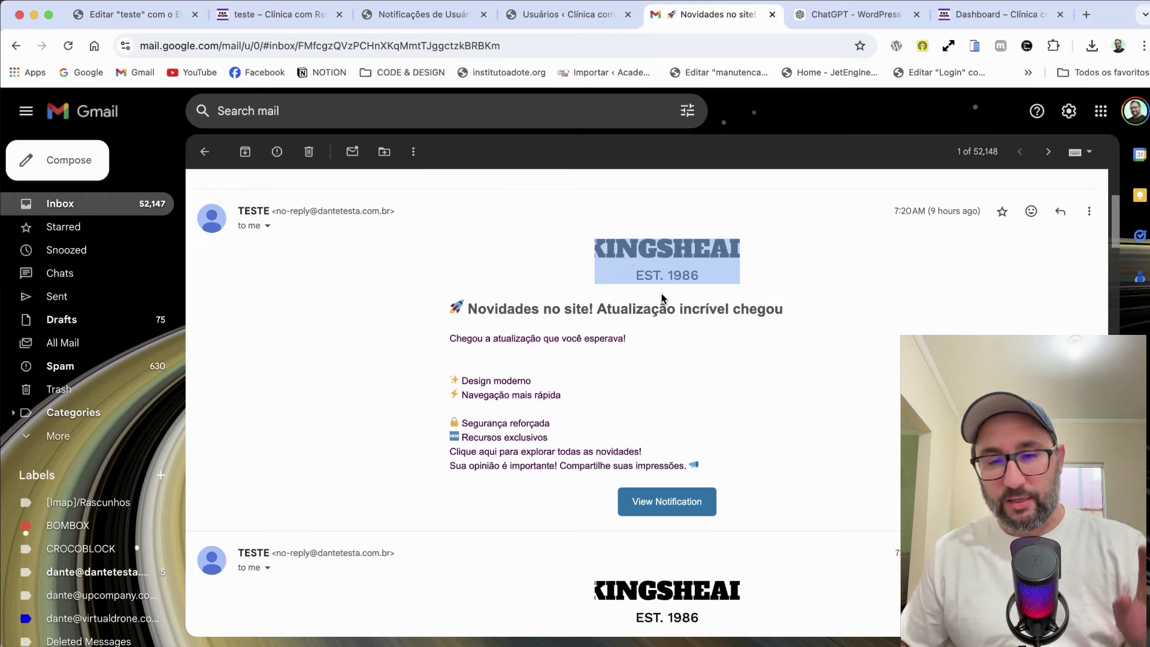
drag(451, 310, 783, 306)
key(ctrl+c)
drag(450, 337, 725, 466)
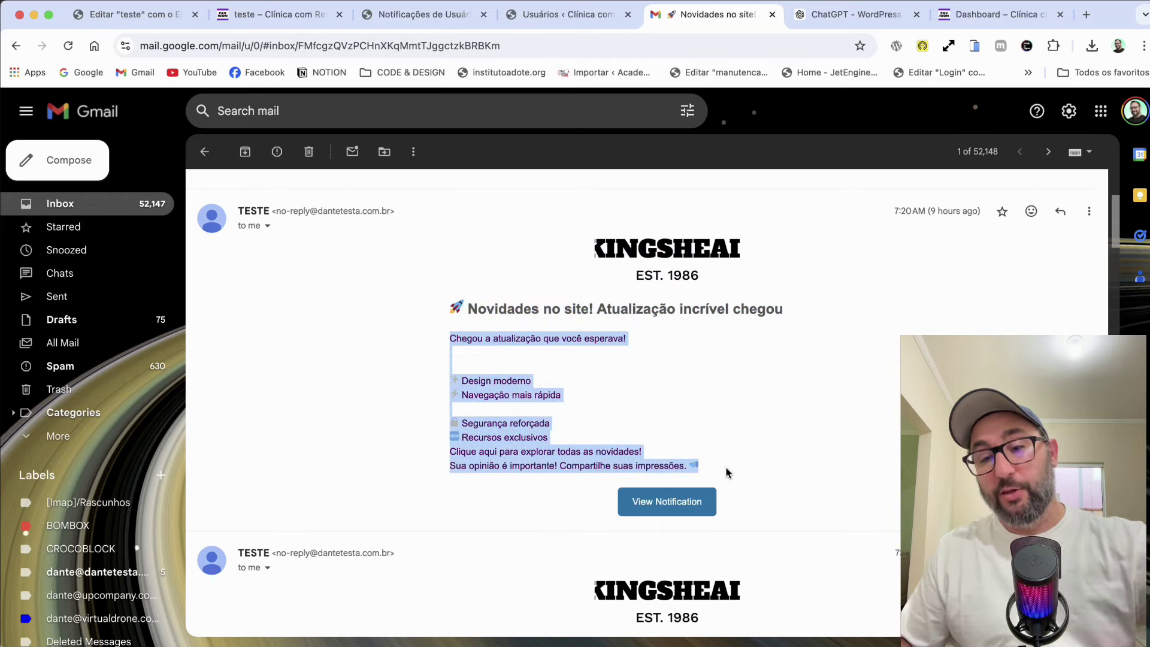
click(675, 510)
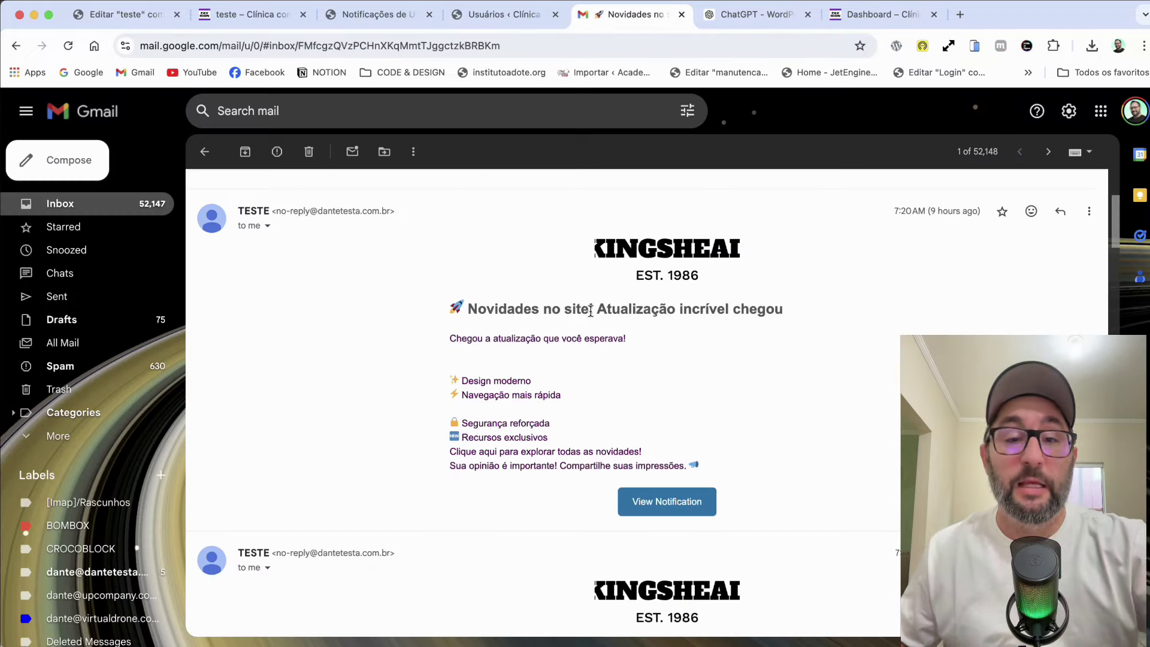
click(808, 14)
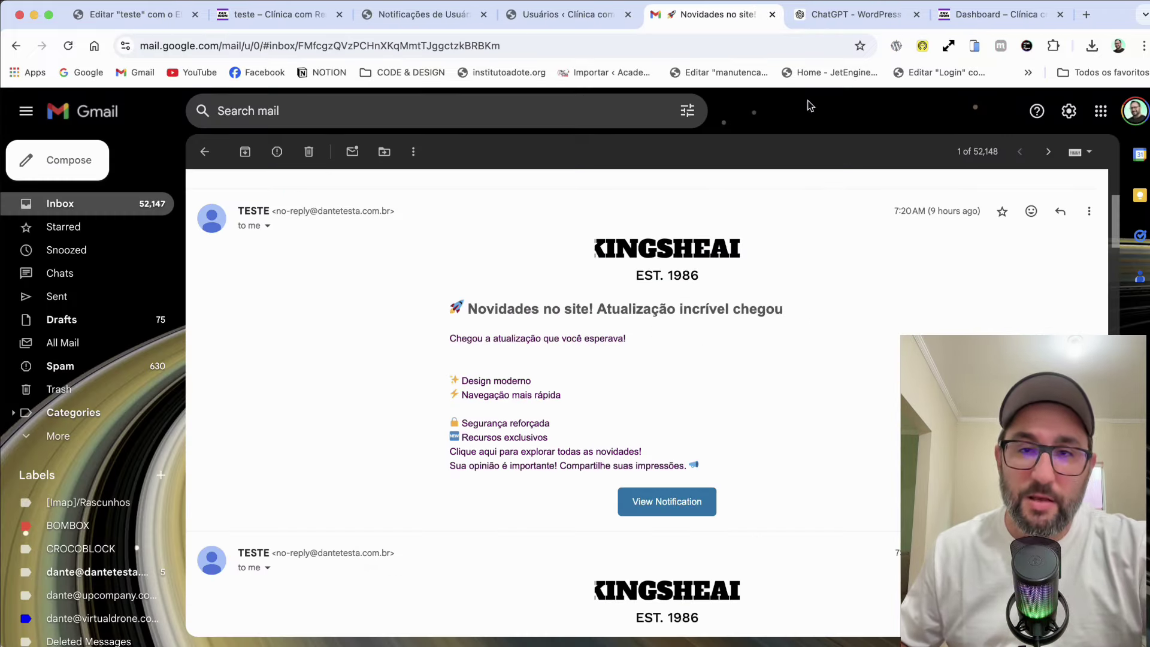
On the teste page, choose Múltiplos Usuários as recipients and add one matching user each from searches for "da" and "ad".
click(423, 17)
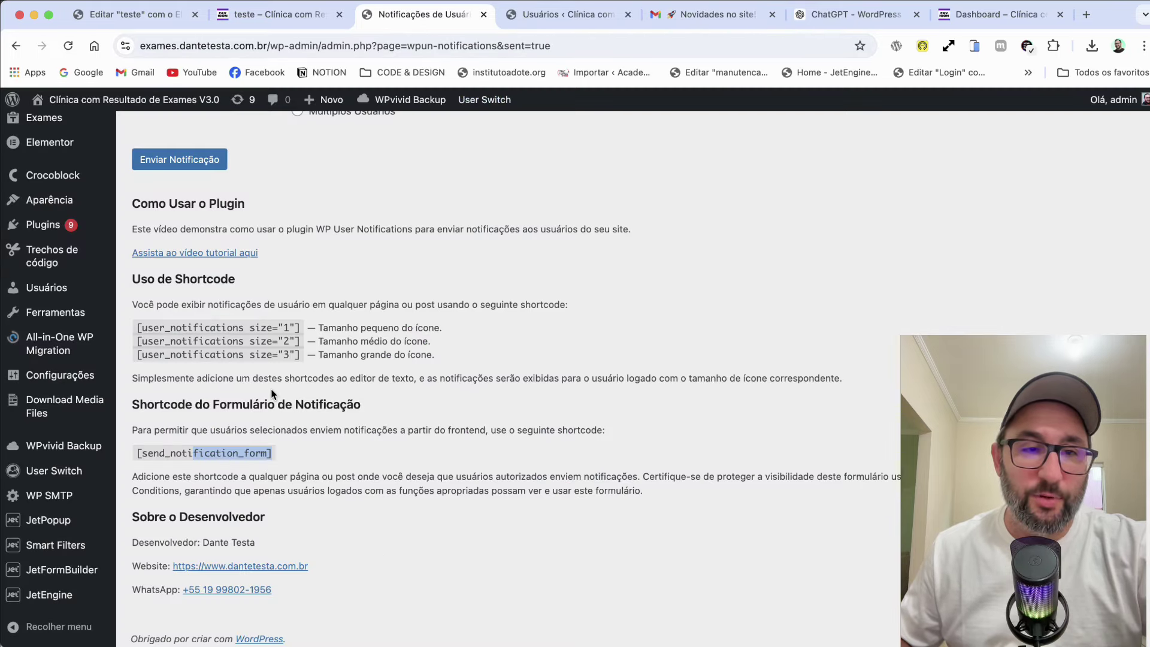
scroll(374, 375, up, 5)
click(275, 14)
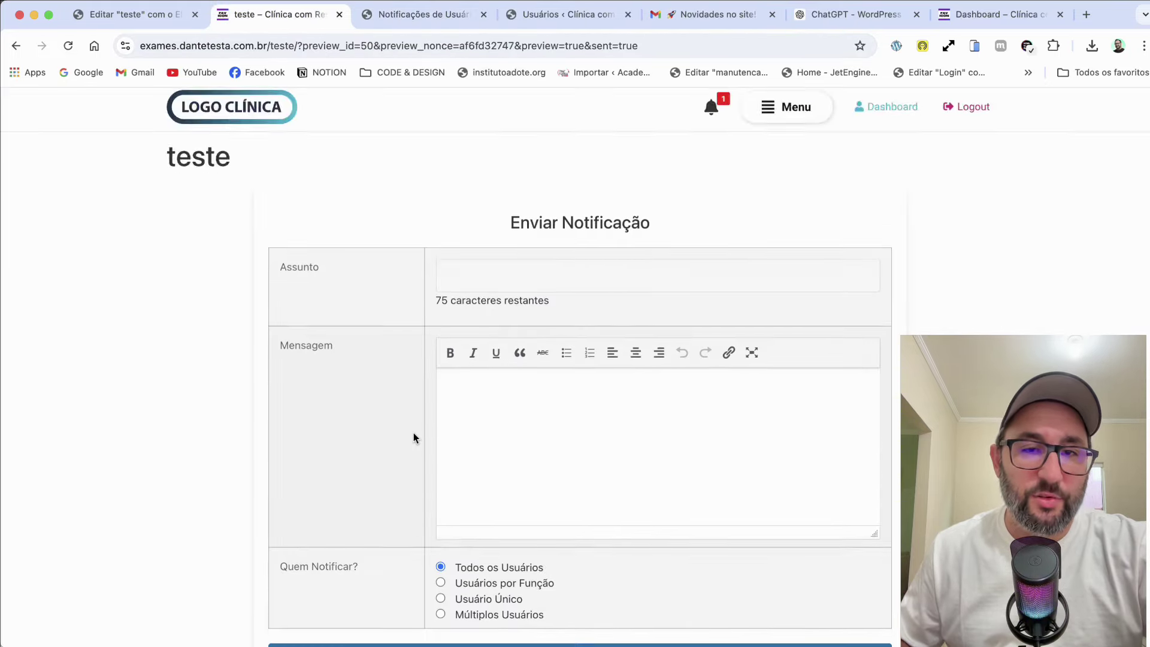
scroll(413, 435, down, 3)
click(523, 468)
click(516, 507)
text(da)
click(516, 545)
scroll(516, 544, down, 1)
text(a)
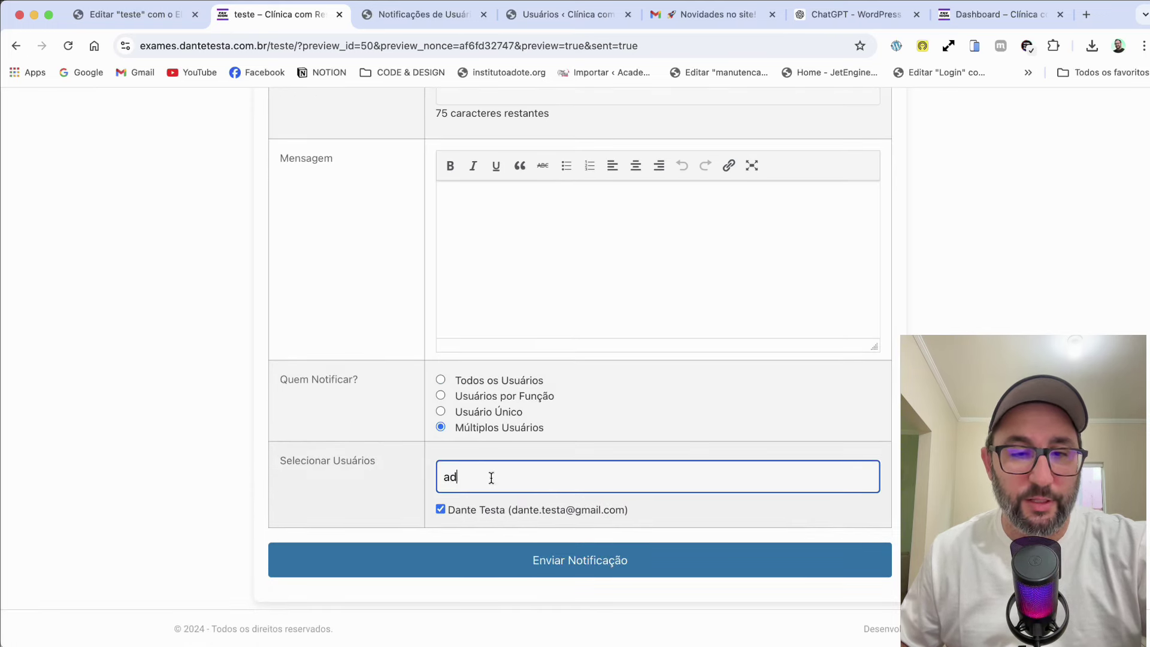
text(d)
click(496, 508)
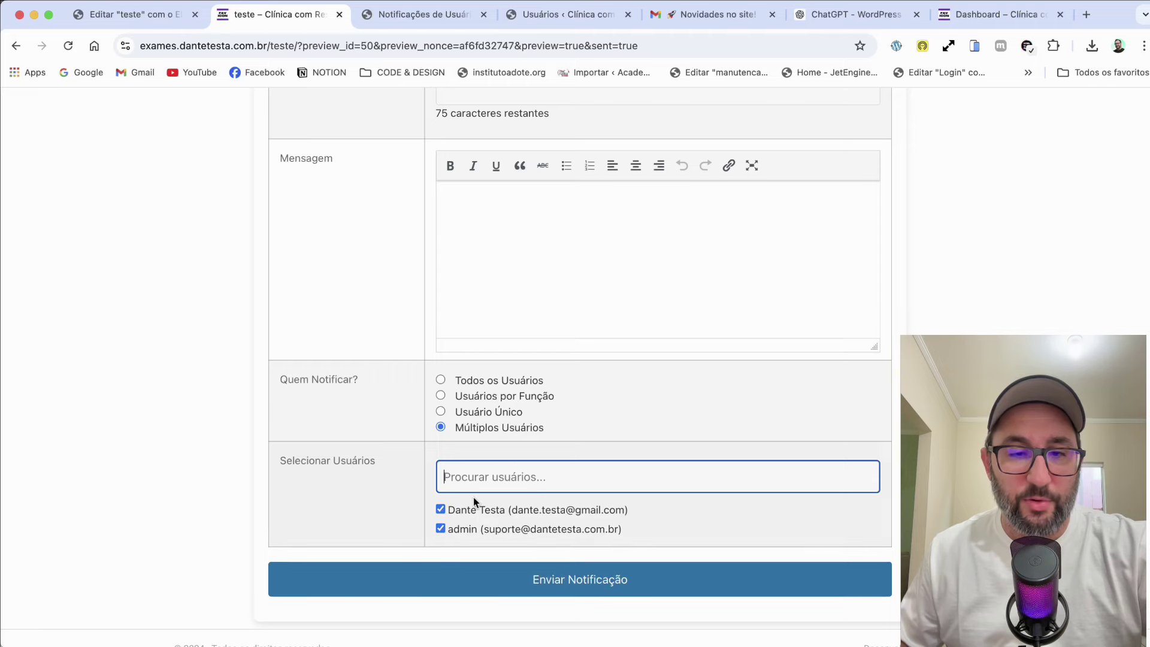
Fill Mensagem and Assunto with "🚀 Novidades no site! Atualização incrível chegou" and send the notification to the selected users.
click(503, 298)
key(ctrl+v)
scroll(514, 298, up, 2)
click(514, 198)
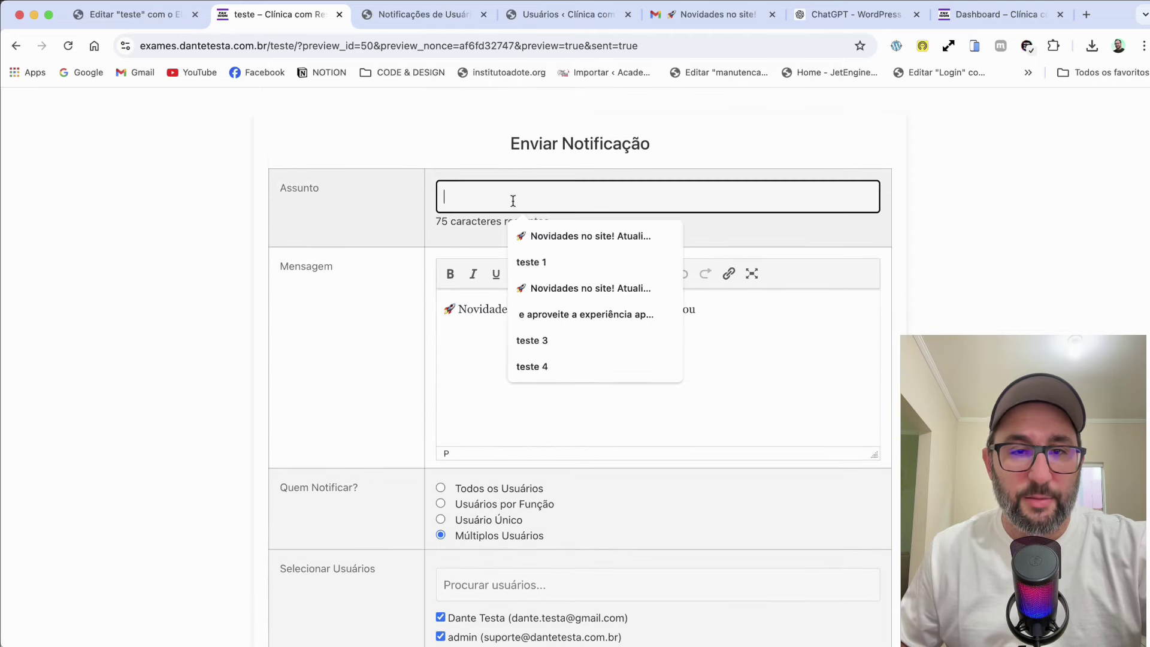
key(ctrl+v)
scroll(491, 340, down, 2)
click(509, 562)
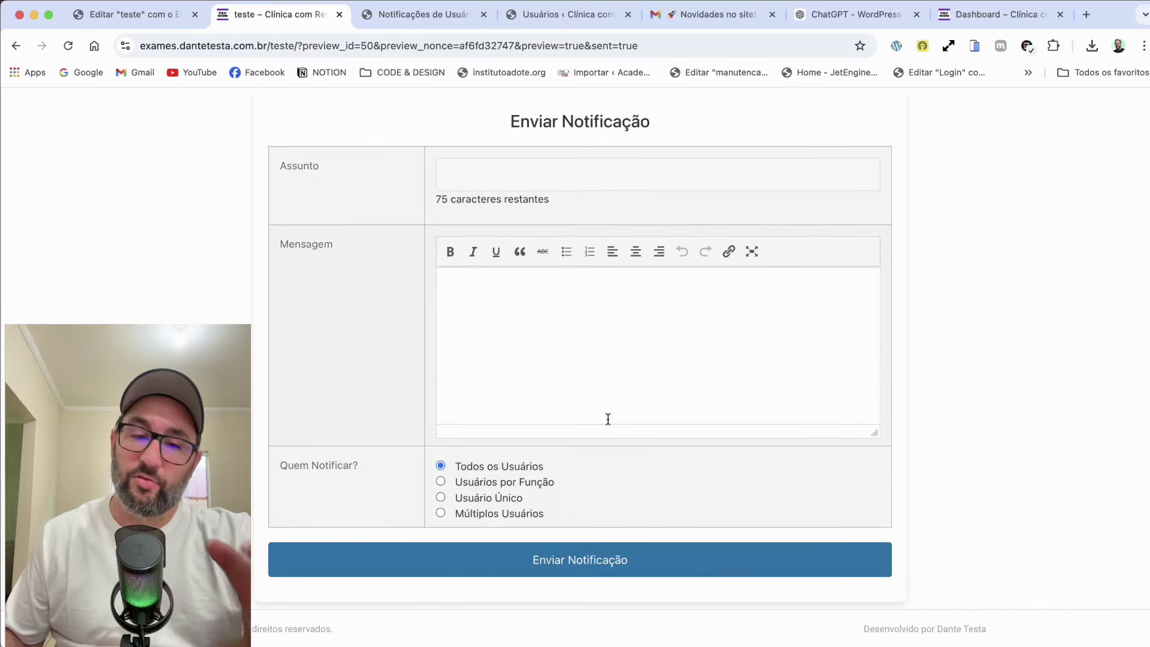
Open the site's notifications panel from the page header and look through the received notifications.
scroll(608, 419, up, 3)
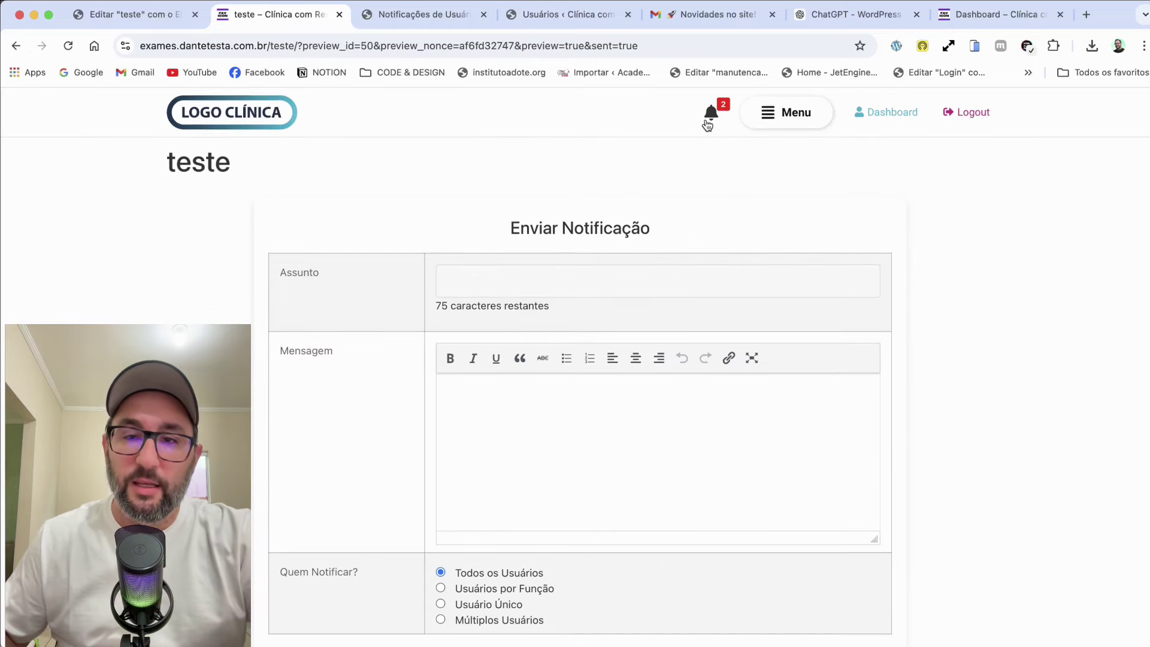
click(711, 114)
scroll(1048, 411, down, 5)
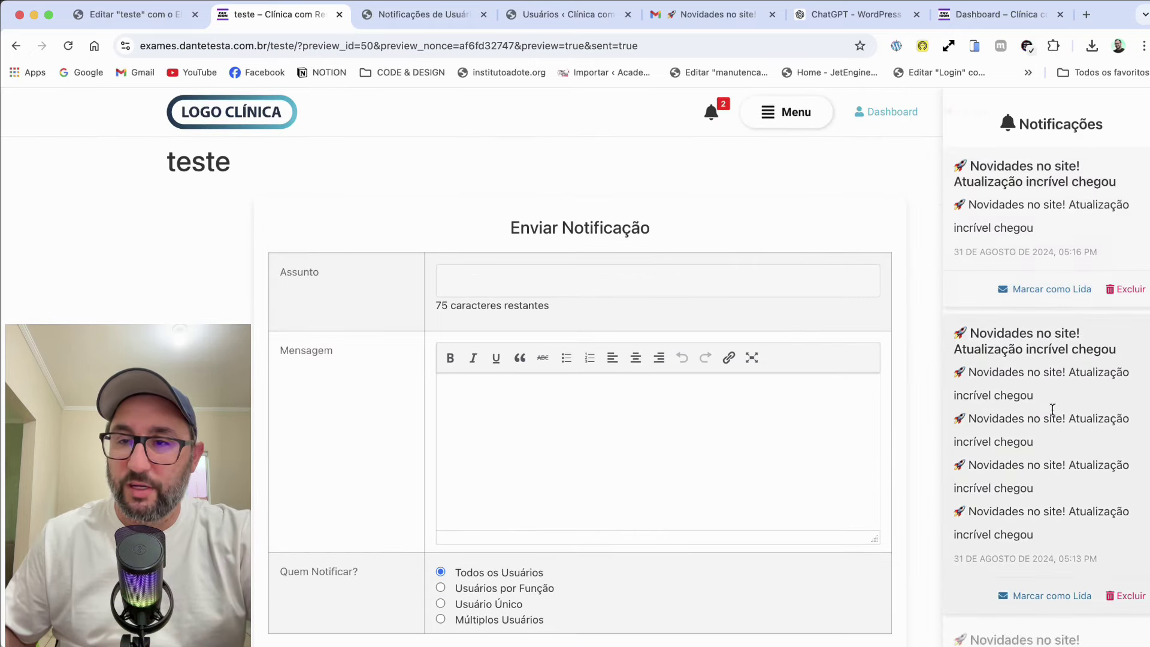
Go to Mensagens Enviadas in the WordPress admin and remove the most recent sent message.
key(ctrl+Tab)
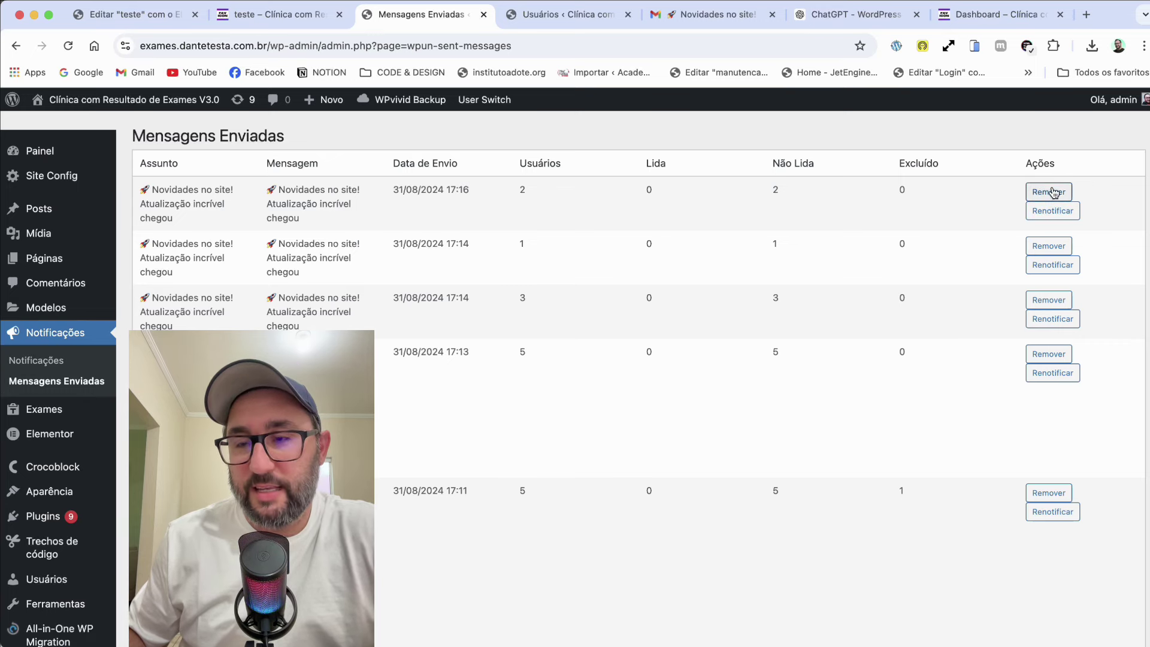
scroll(1055, 196, down, 1)
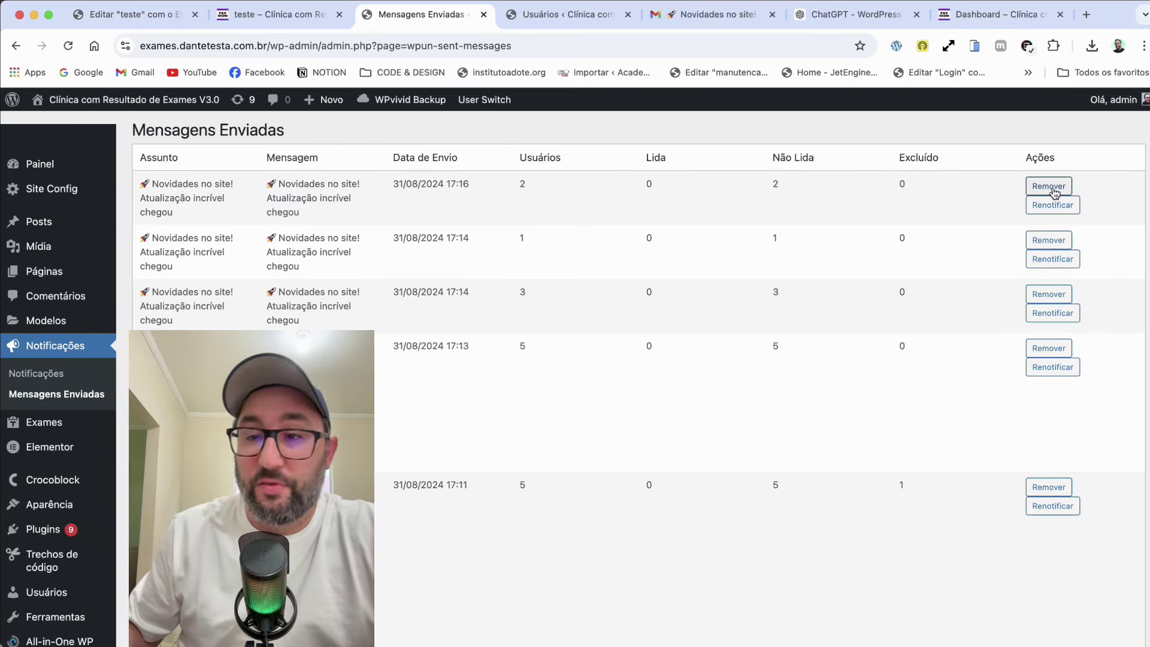
click(1062, 191)
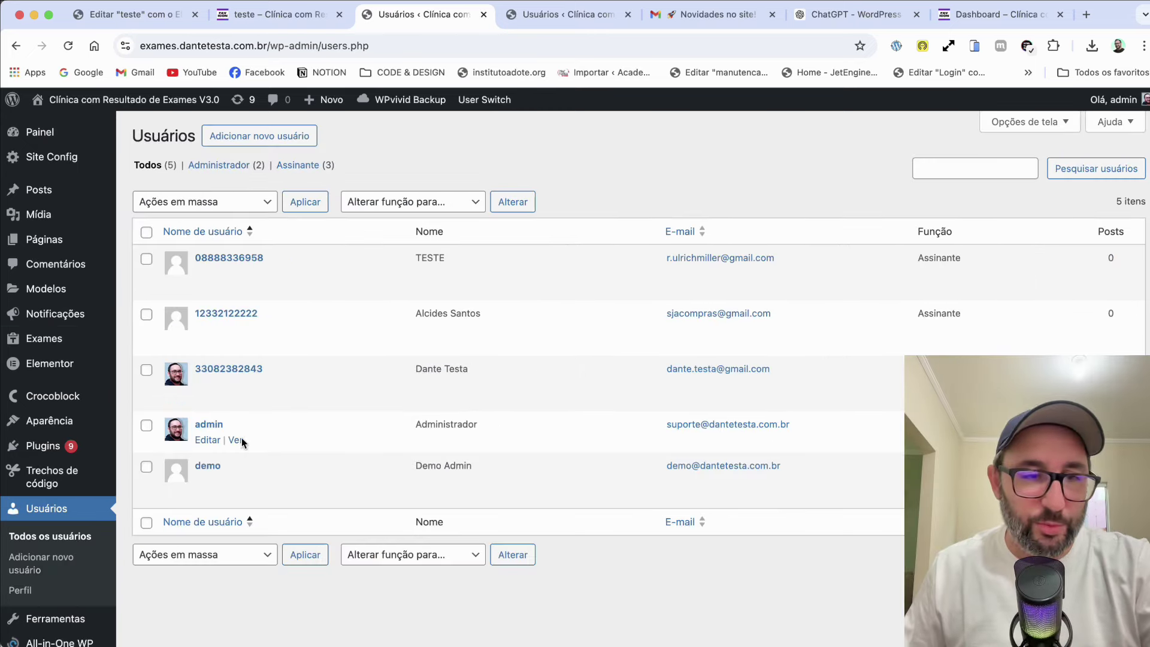
Set the admin user's profile language (Idioma) to English (United States) and save the profile.
click(211, 426)
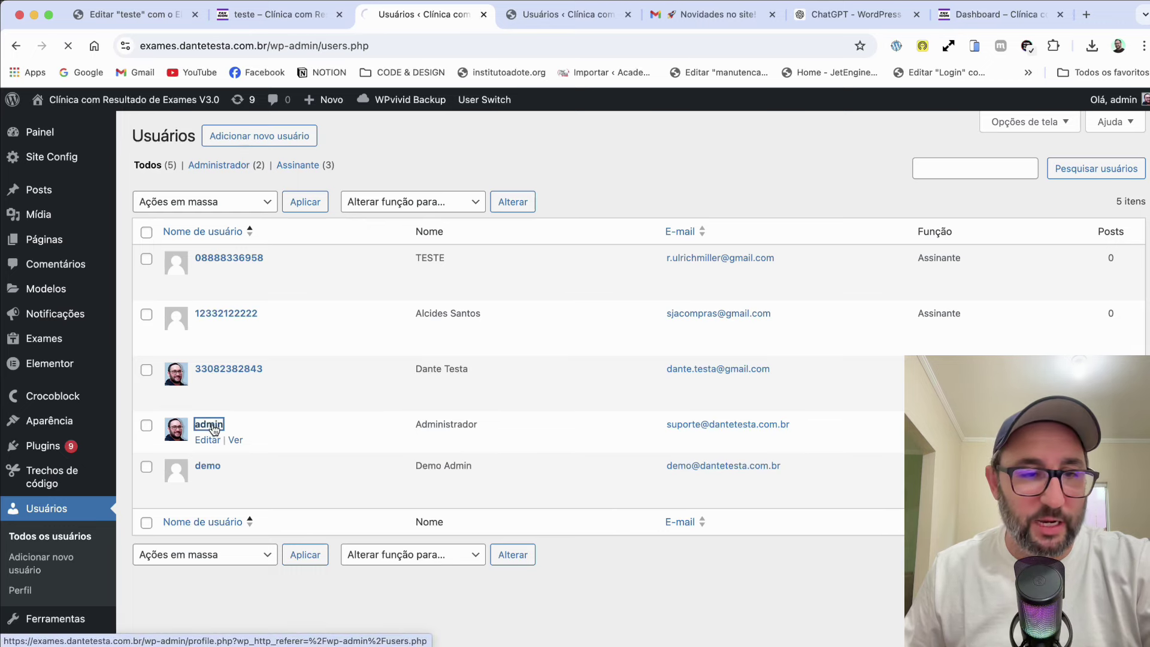
scroll(250, 434, down, 5)
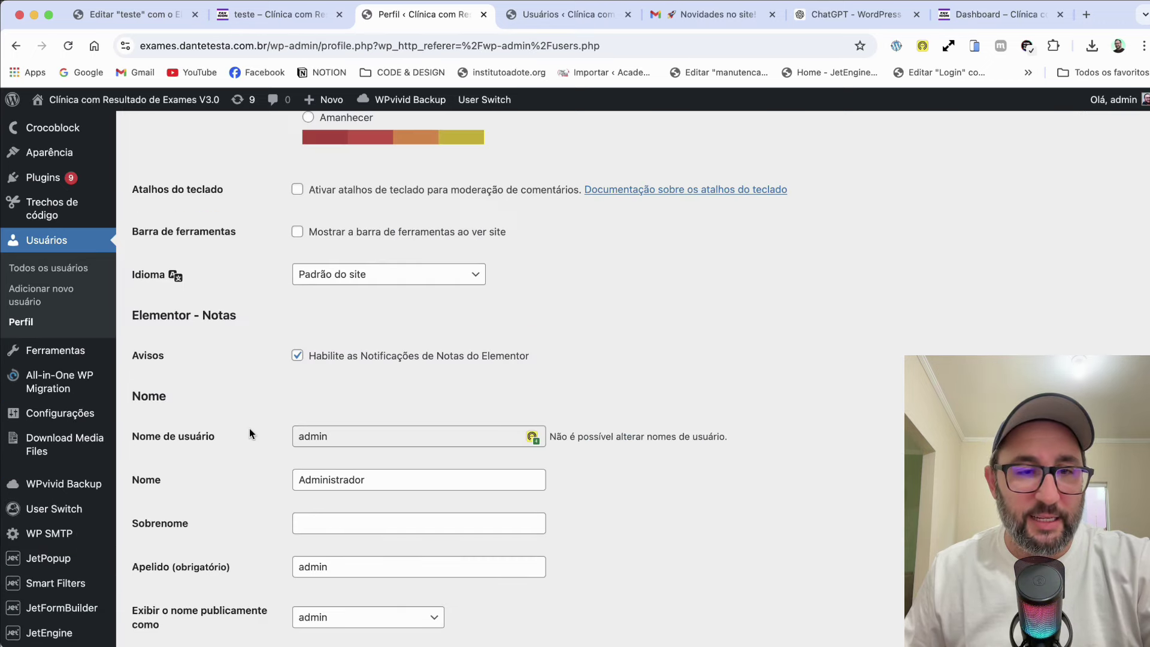
click(363, 274)
click(388, 291)
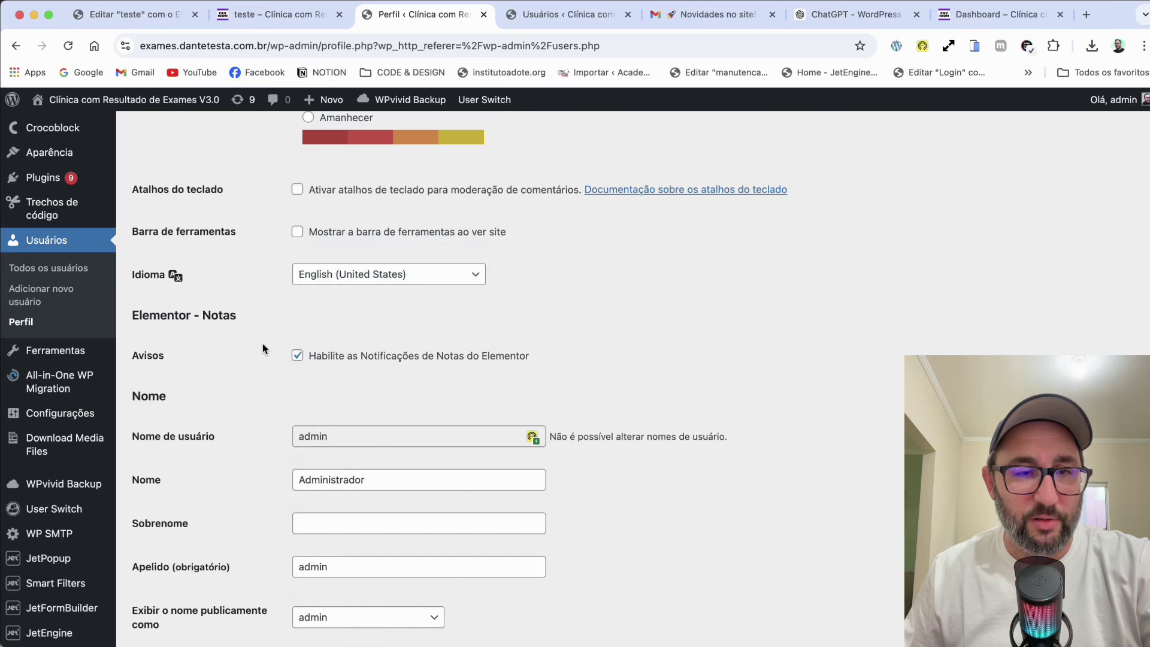
scroll(257, 342, down, 10)
click(169, 483)
Open the notifications panel on the site's Dashboard page and check the language of its heading.
key(super+2)
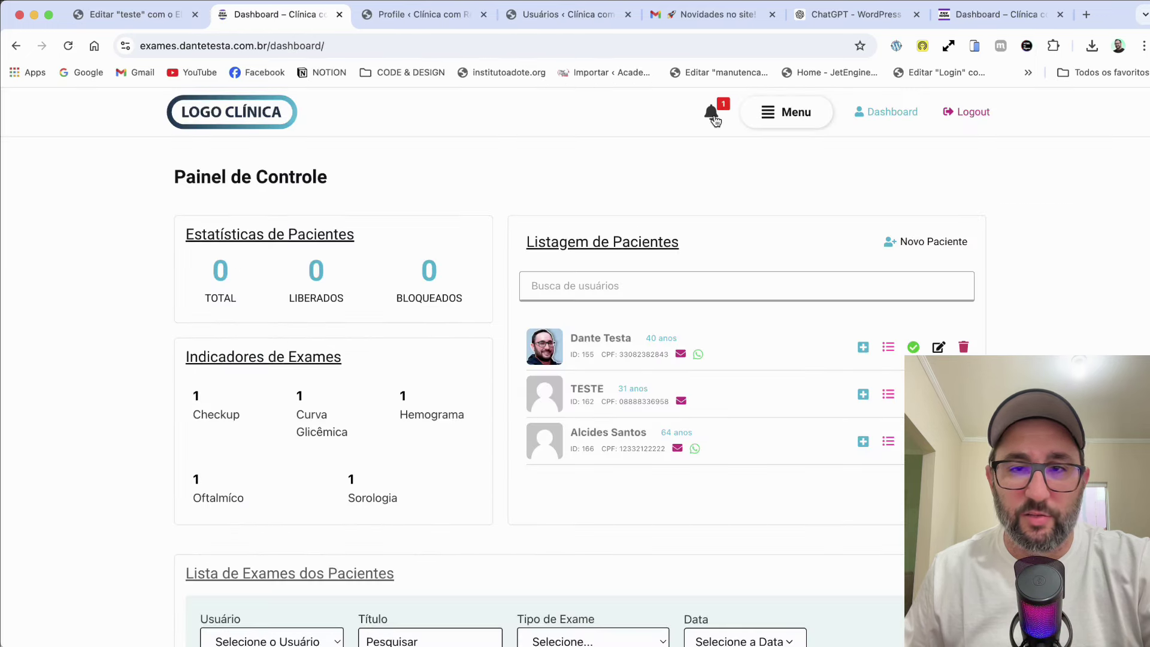
click(713, 115)
drag(1017, 138, 1098, 151)
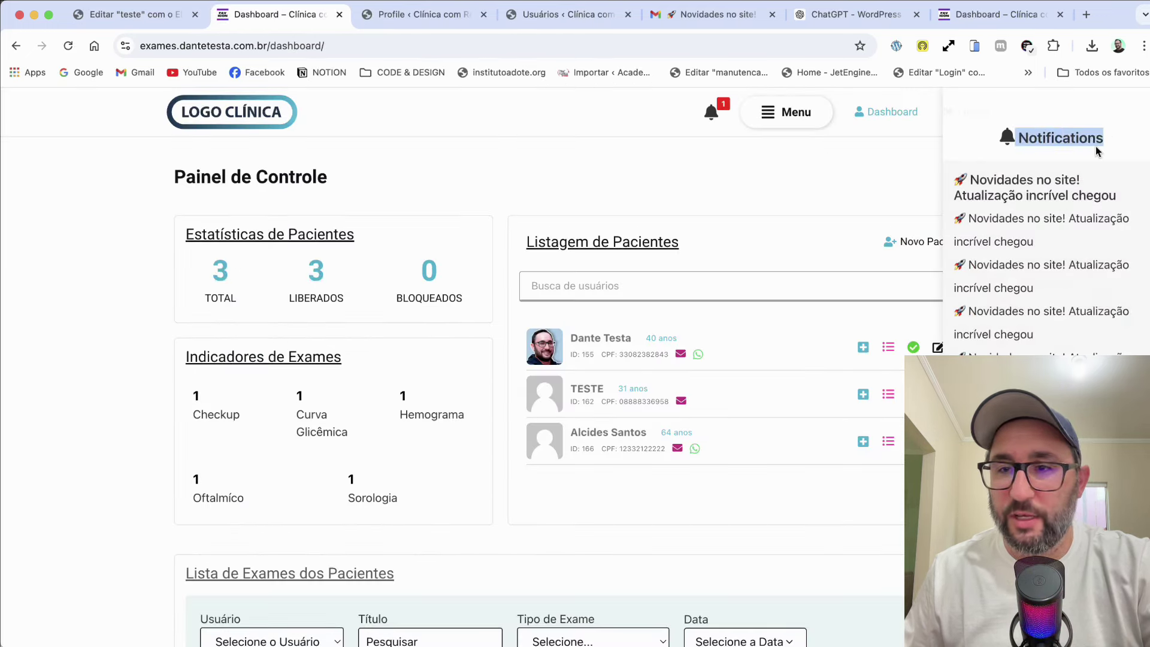
Return to the teste page and check the translation of the notification form's title, field labels and recipient options.
key(super+Left)
drag(515, 231, 672, 242)
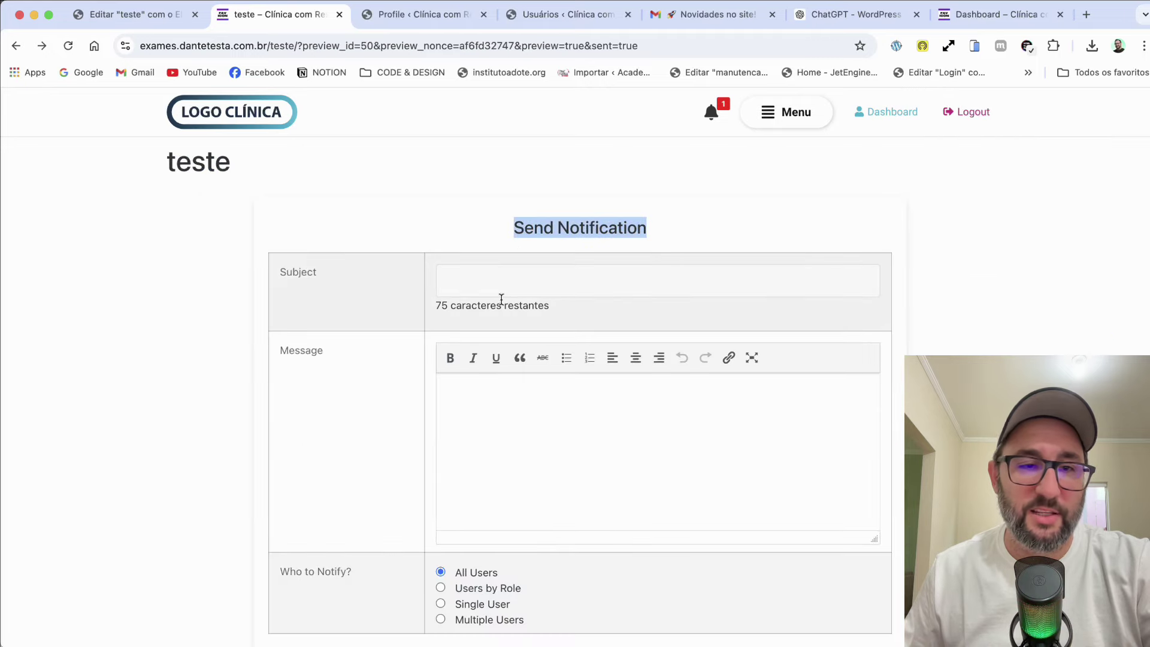
drag(270, 270, 318, 273)
drag(279, 351, 324, 351)
scroll(346, 411, down, 3)
drag(290, 475, 326, 476)
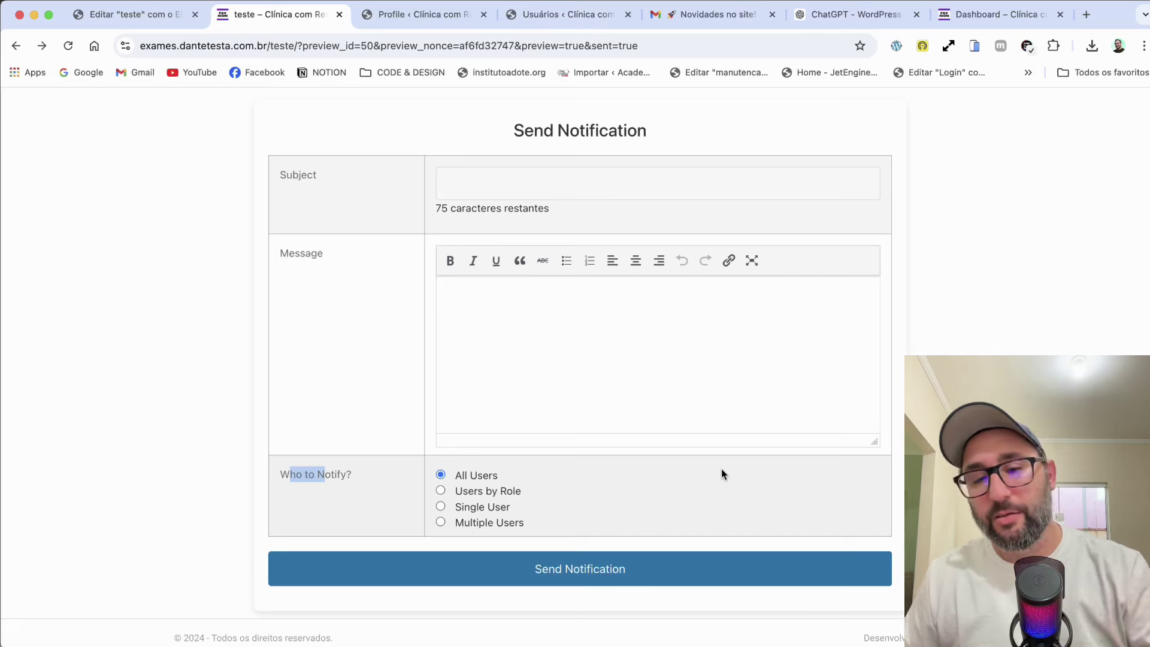
scroll(723, 468, up, 3)
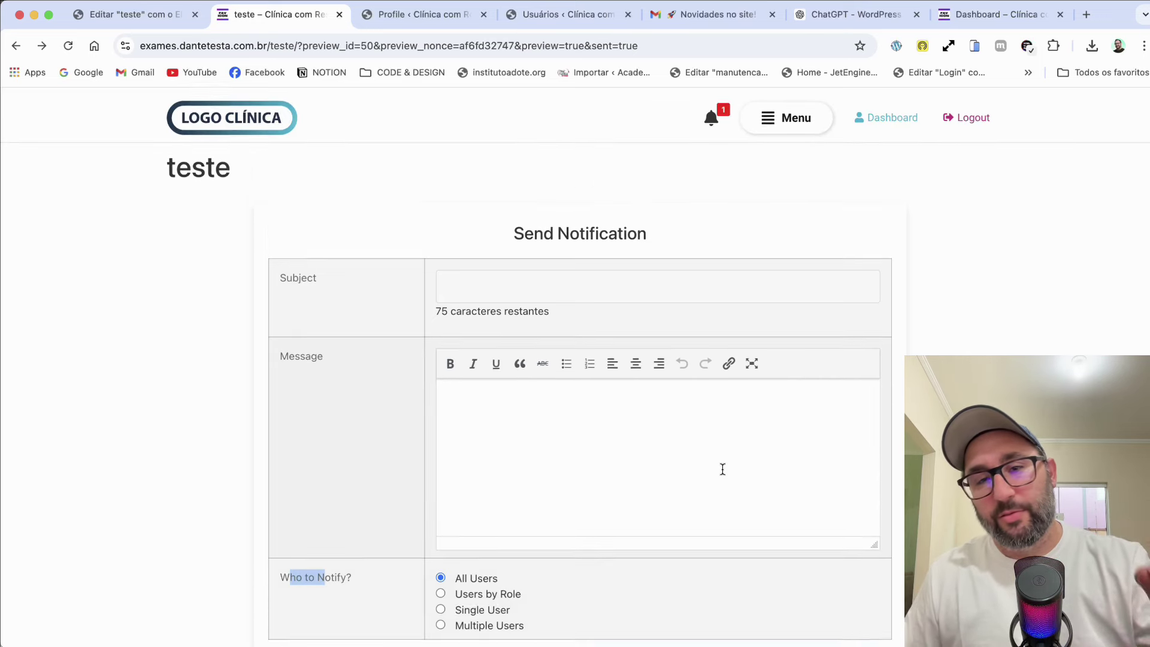